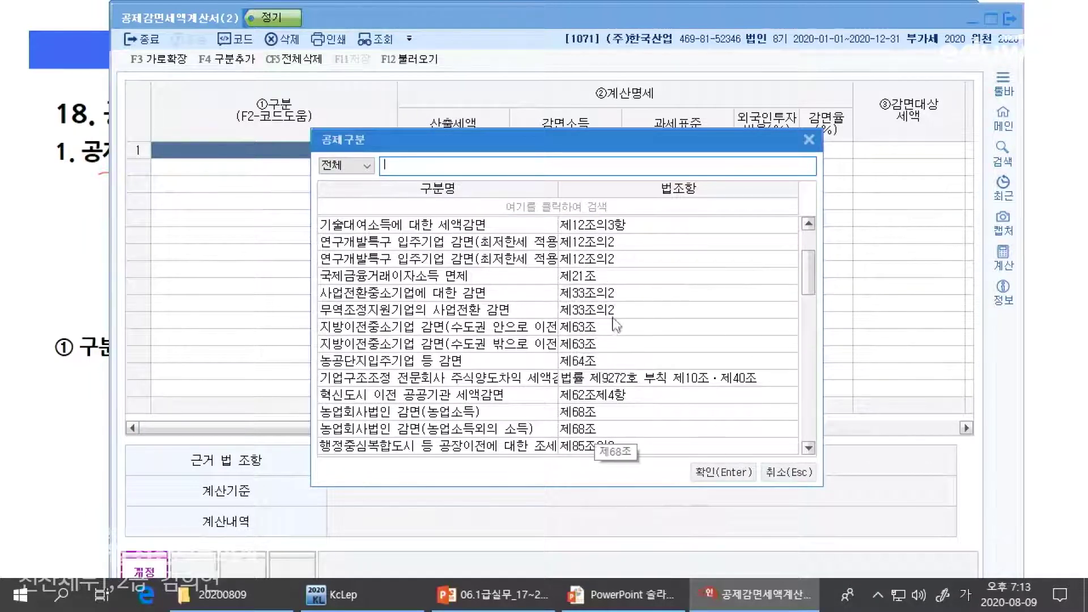
# Step: Examine the corporate tax reduction categories and their law articles at the start of the 공제구분 list
pyautogui.scroll(2, 623, 321)
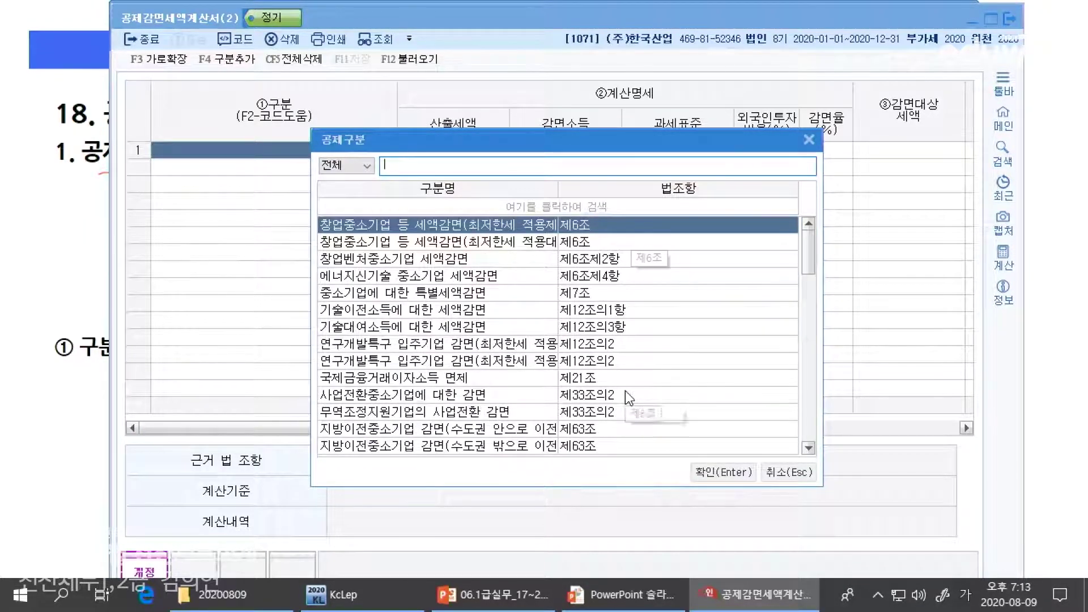
pyautogui.click(366, 293)
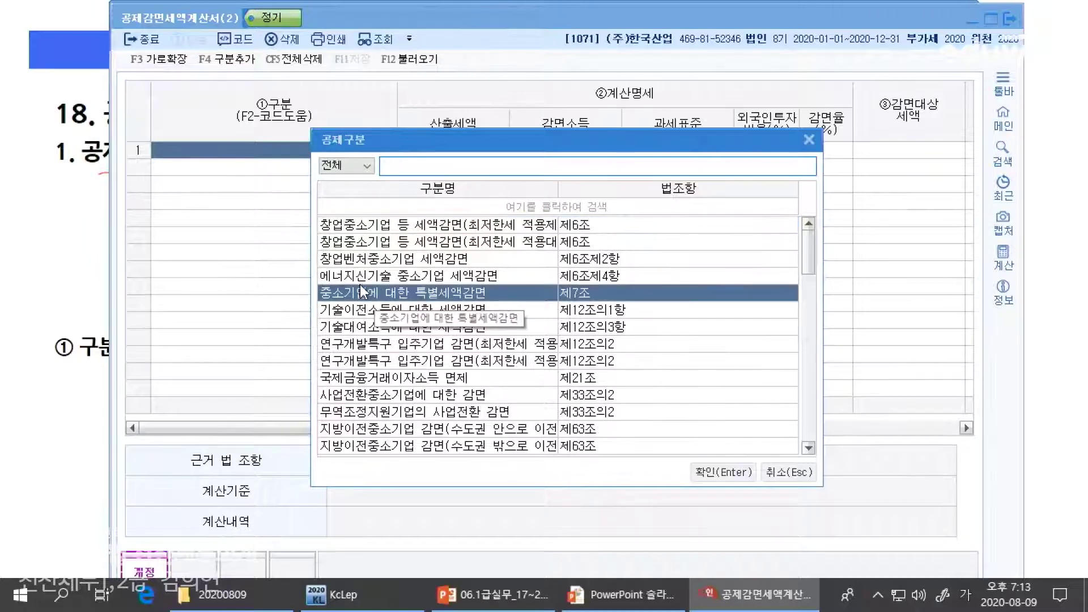
pyautogui.click(464, 242)
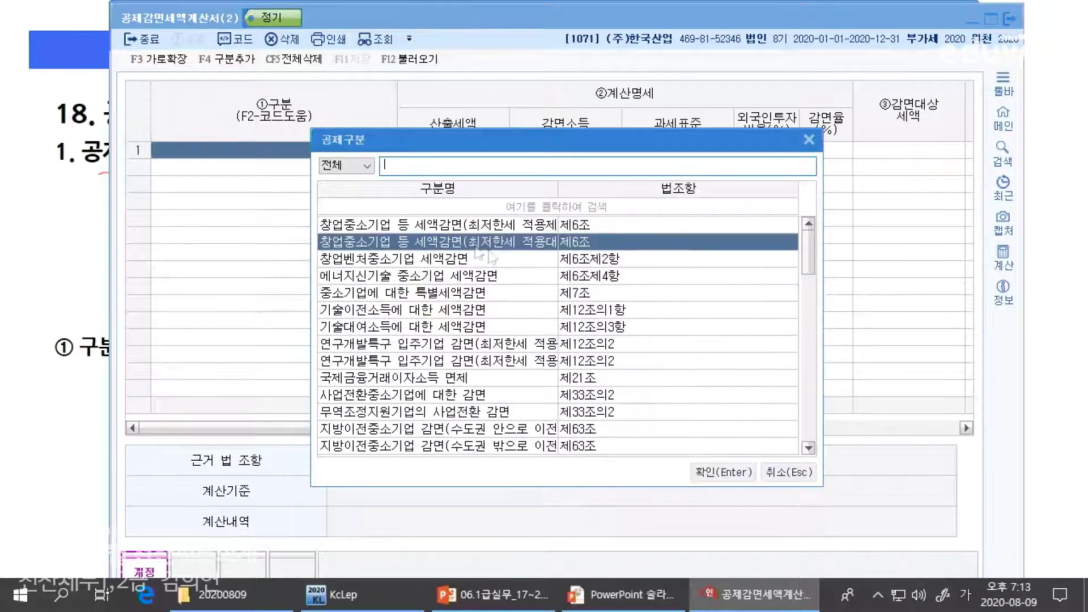
pyautogui.click(585, 261)
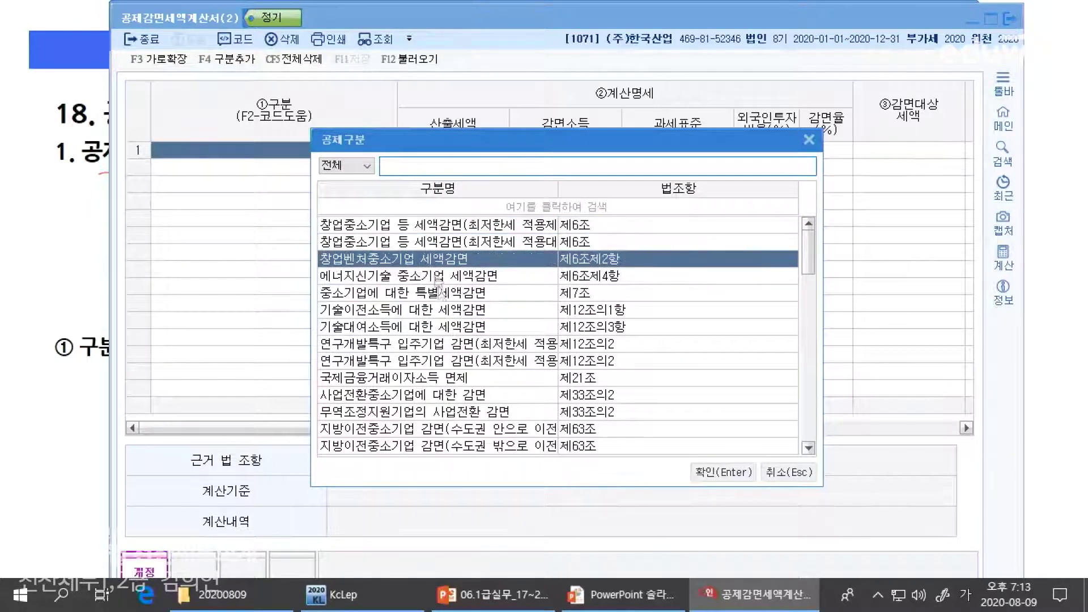
pyautogui.click(459, 344)
pyautogui.click(462, 310)
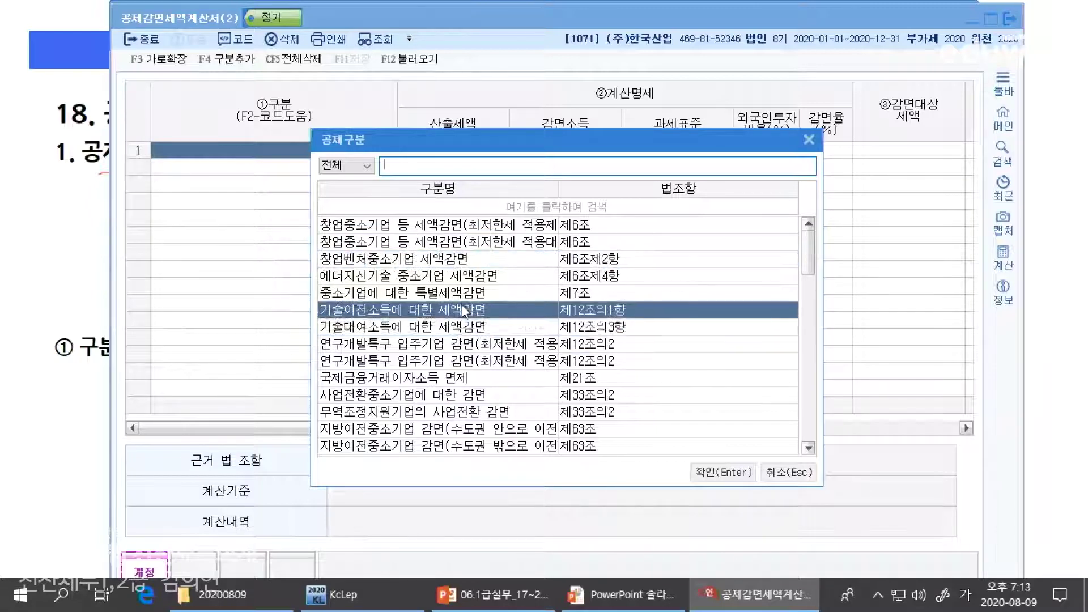
# Step: Widen the 구분명 column to fit its names, review the reduction categories to the list's end, and cancel the selection
pyautogui.doubleClick(559, 196)
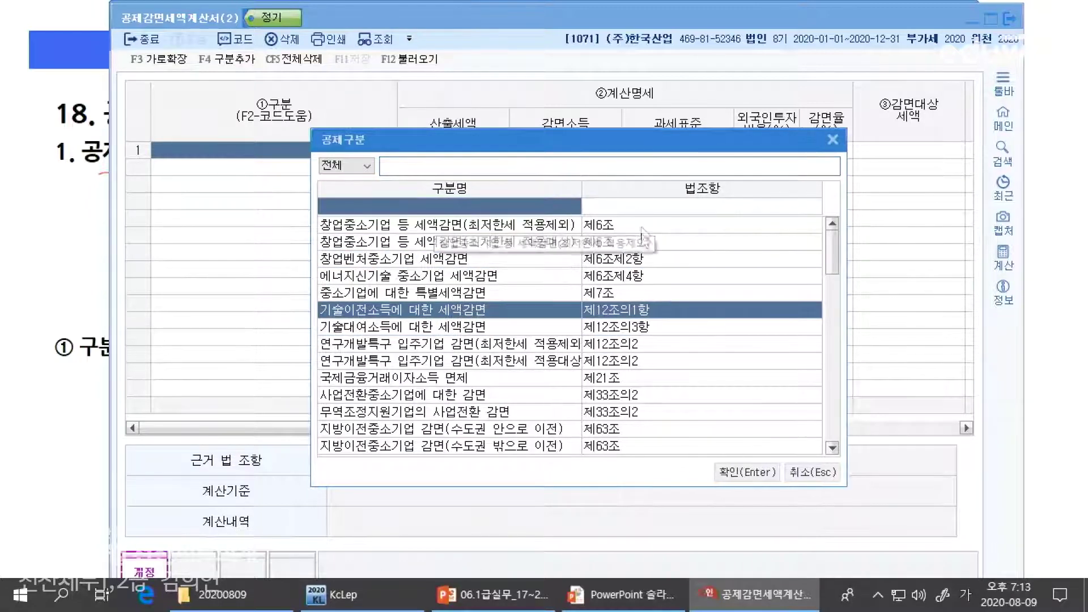
pyautogui.click(540, 259)
pyautogui.click(538, 242)
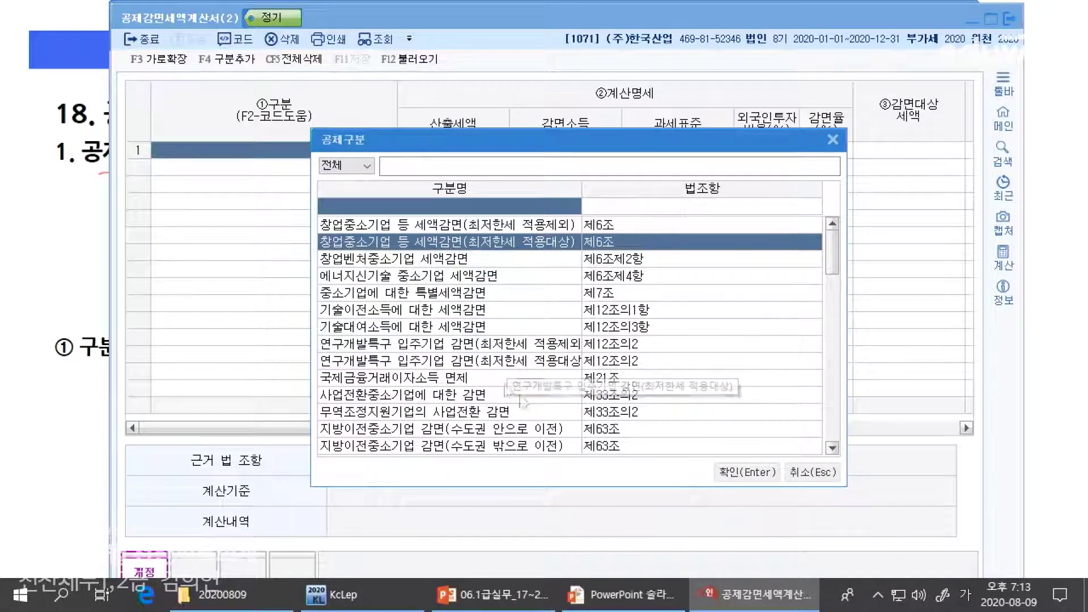
pyautogui.scroll(-6, 715, 359)
pyautogui.scroll(-10, 715, 359)
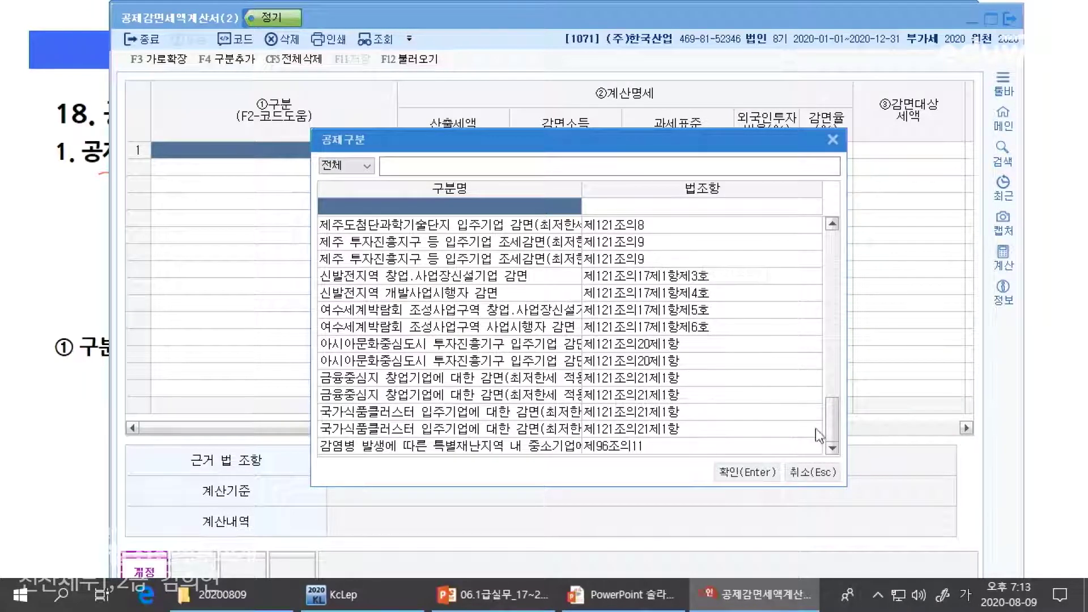
pyautogui.click(812, 472)
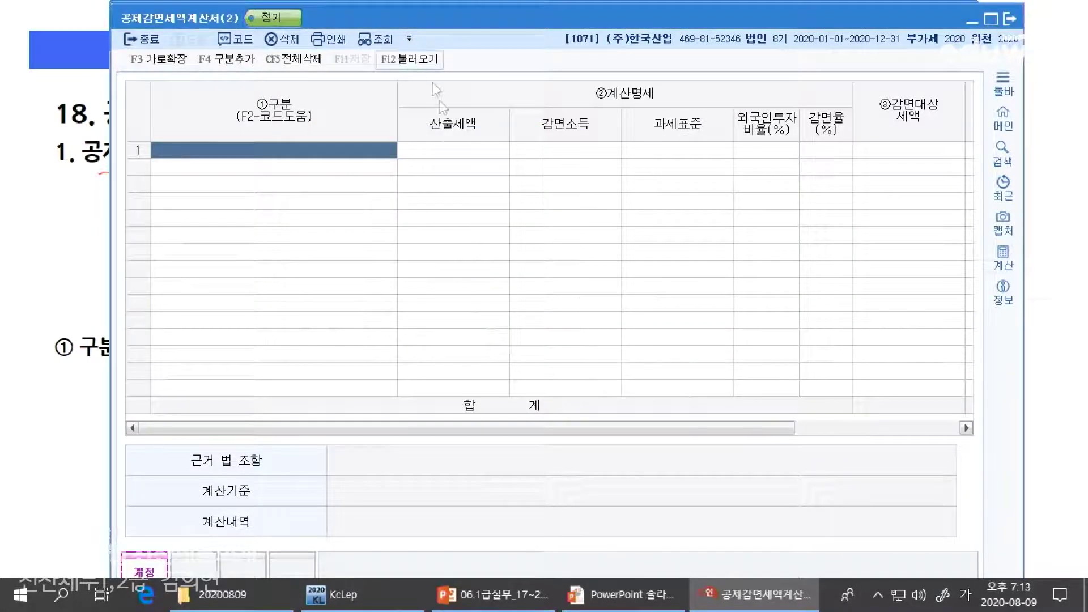
# Step: Close 공제감면세액계산서(2) and open the 세액공제조정명세서(3) form
pyautogui.click(1008, 17)
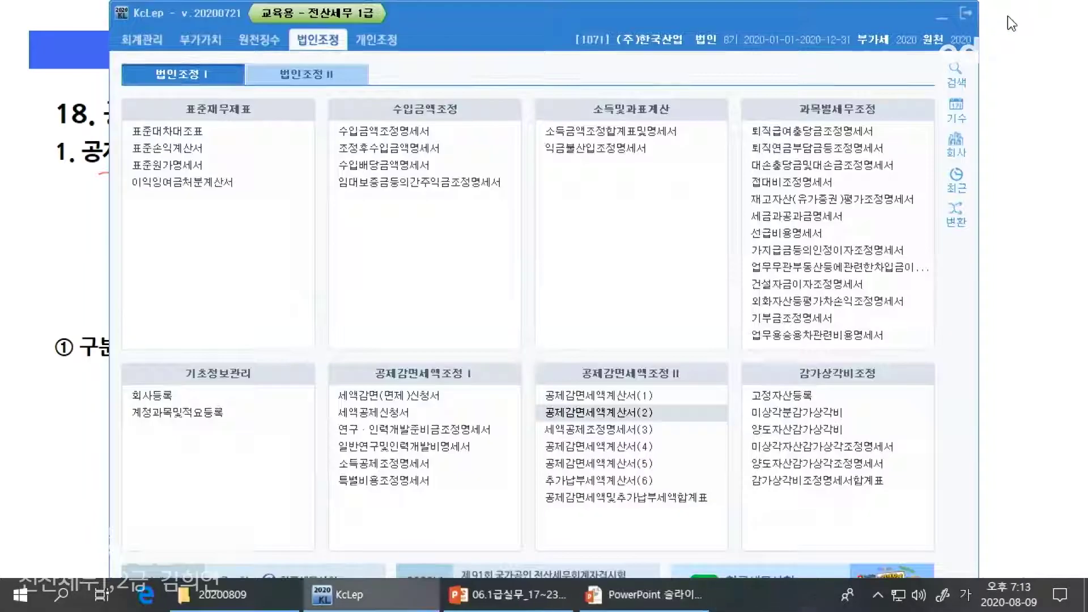
pyautogui.click(600, 435)
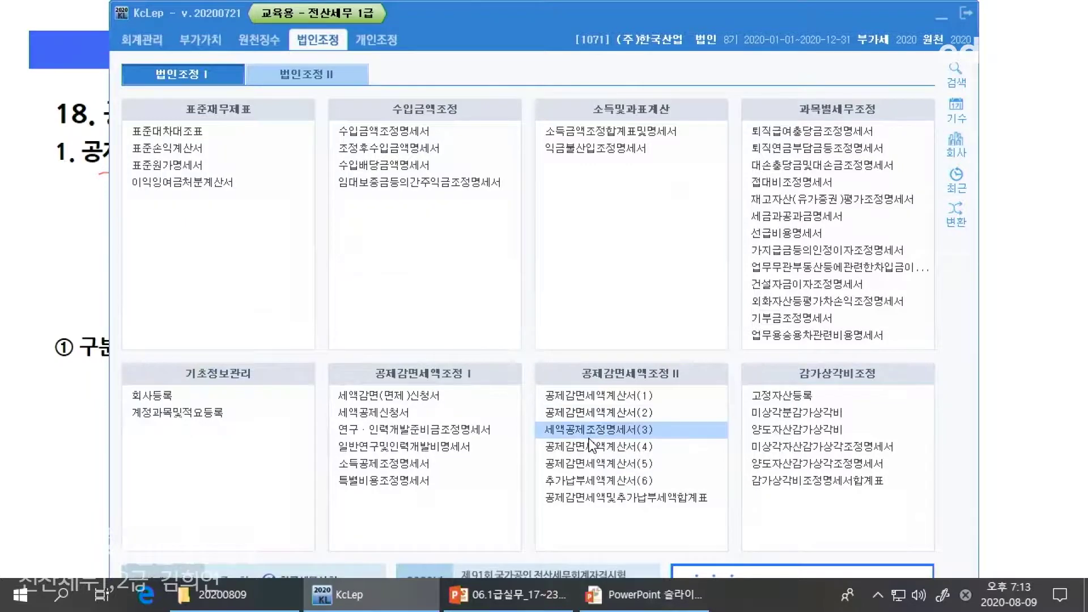
# Step: Switch to the PowerPoint slide show and advance to the 세액공제 조정 명세서(3) slide
pyautogui.hotkey('alt', 'Tab')
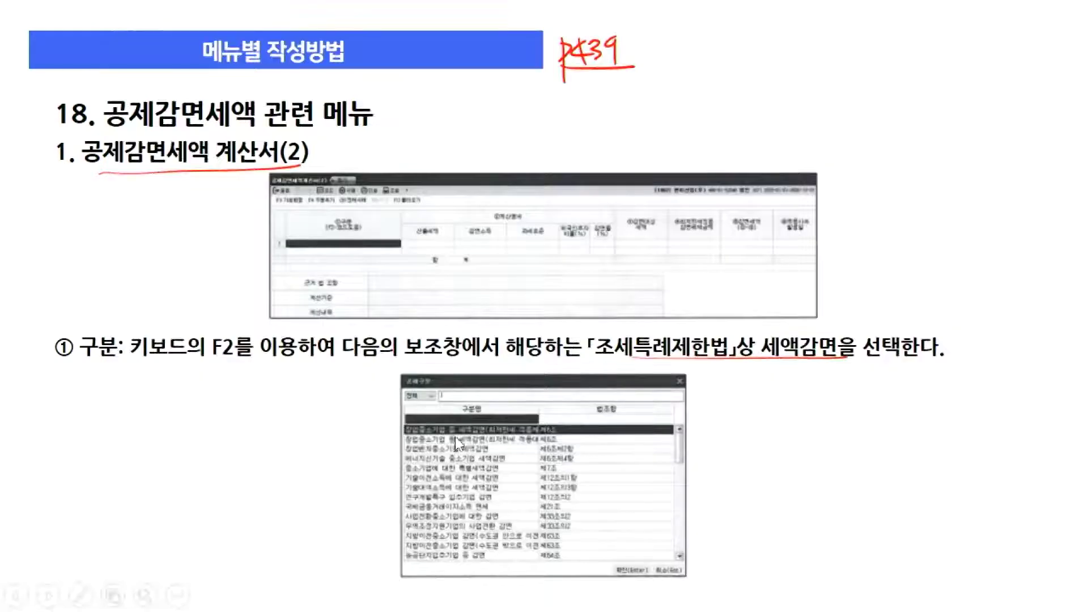
pyautogui.click(463, 409)
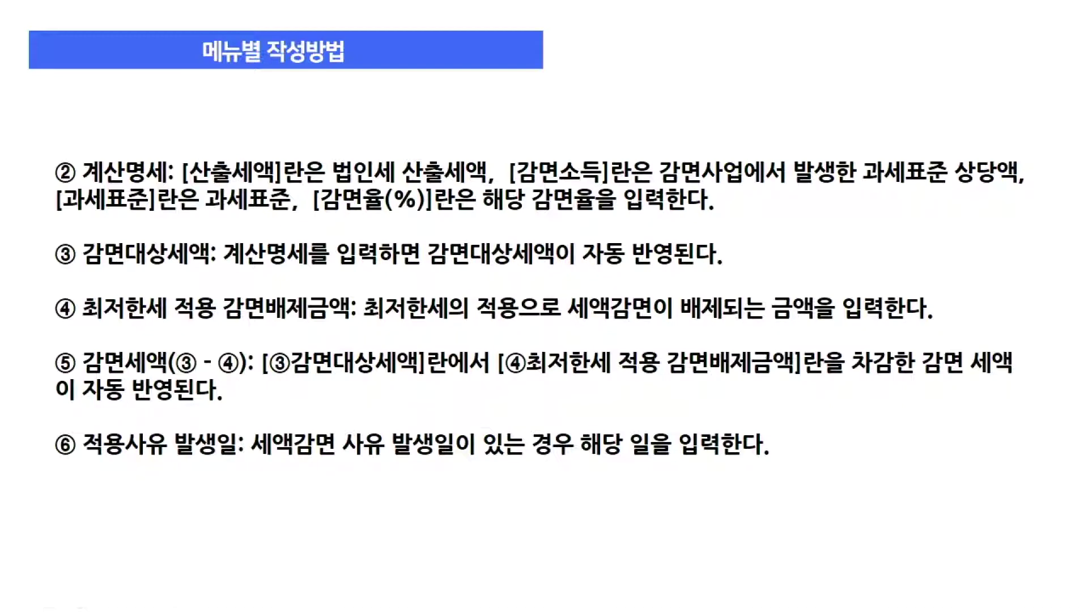
pyautogui.click(473, 419)
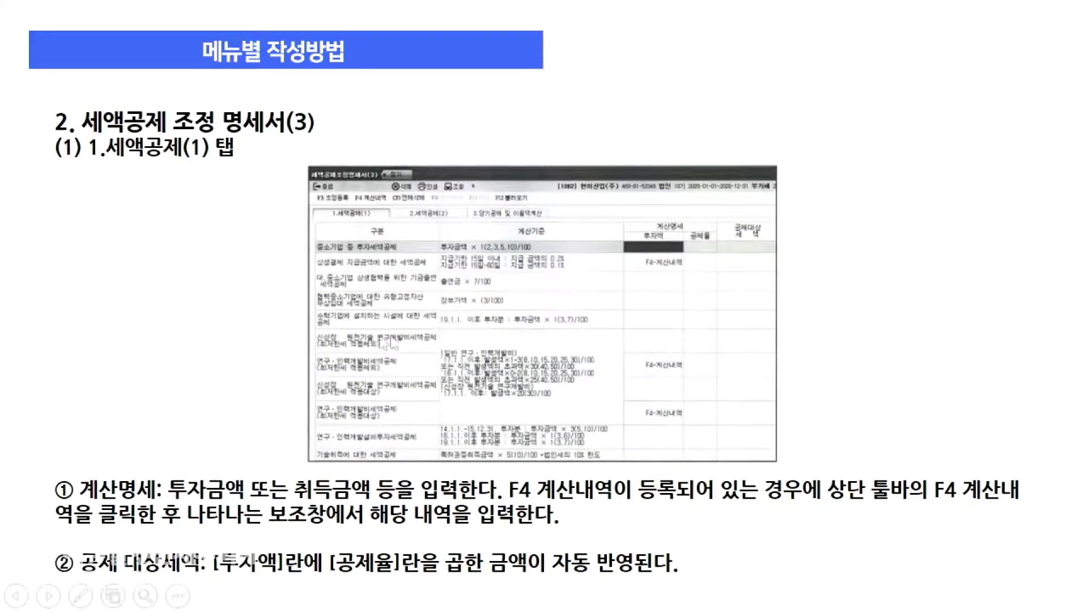
# Step: Return to KcLep and examine the 연구·인력개발비세액공제 (최저한세 적용제외) row in 세액공제(1)
pyautogui.hotkey('alt', 'Tab')
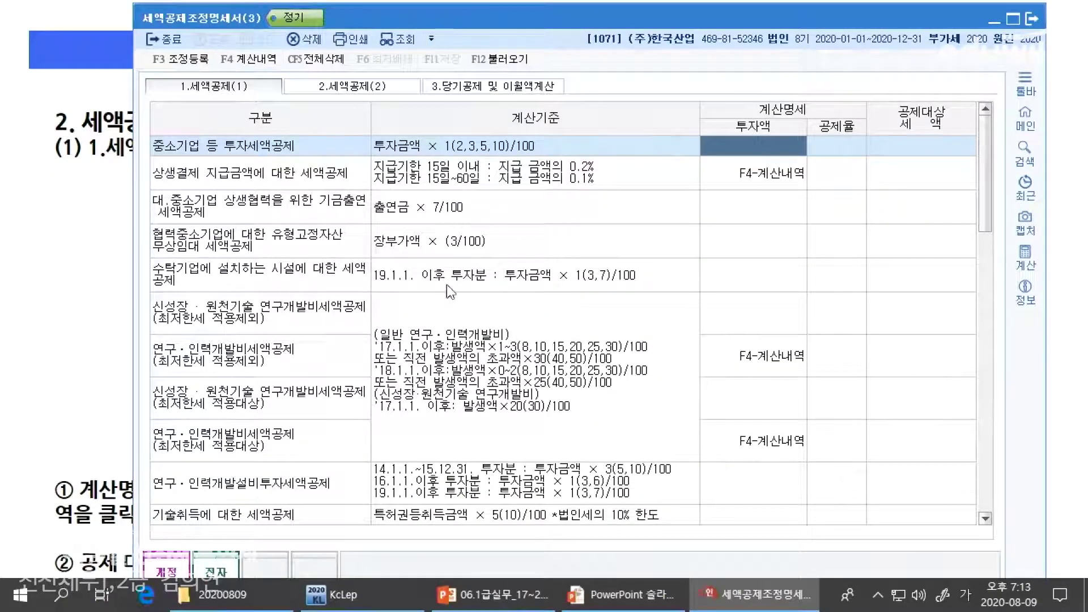
pyautogui.scroll(-5, 436, 300)
pyautogui.scroll(10, 434, 306)
pyautogui.click(311, 355)
pyautogui.click(909, 354)
pyautogui.scroll(-1, 441, 340)
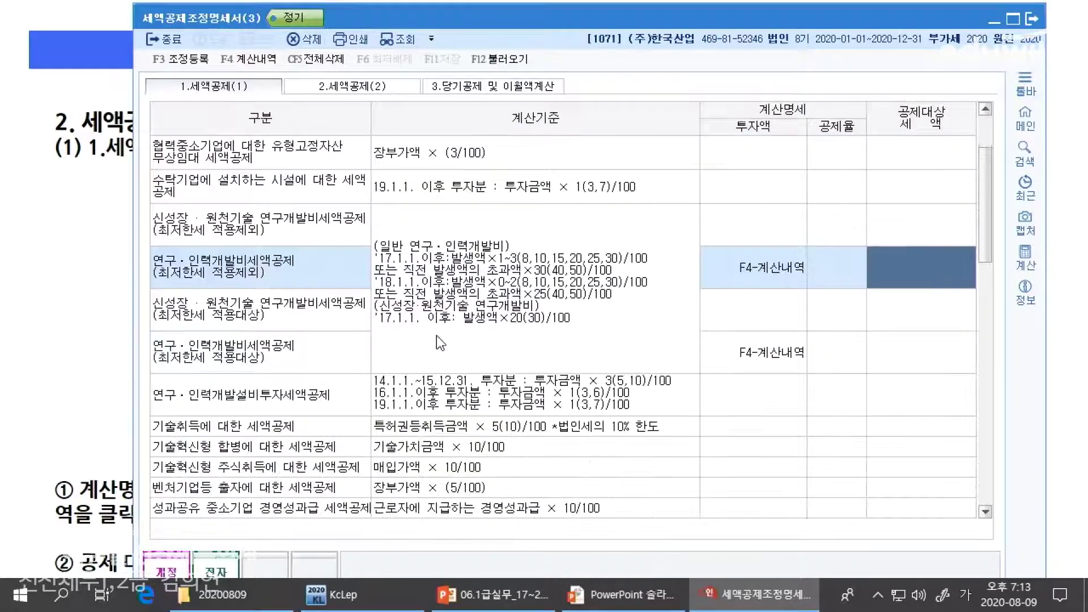
# Step: Review the remaining 세액공제(1) items, including the 고용을 증대시킨 기업에 대한 세액공제 row
pyautogui.scroll(-3, 440, 343)
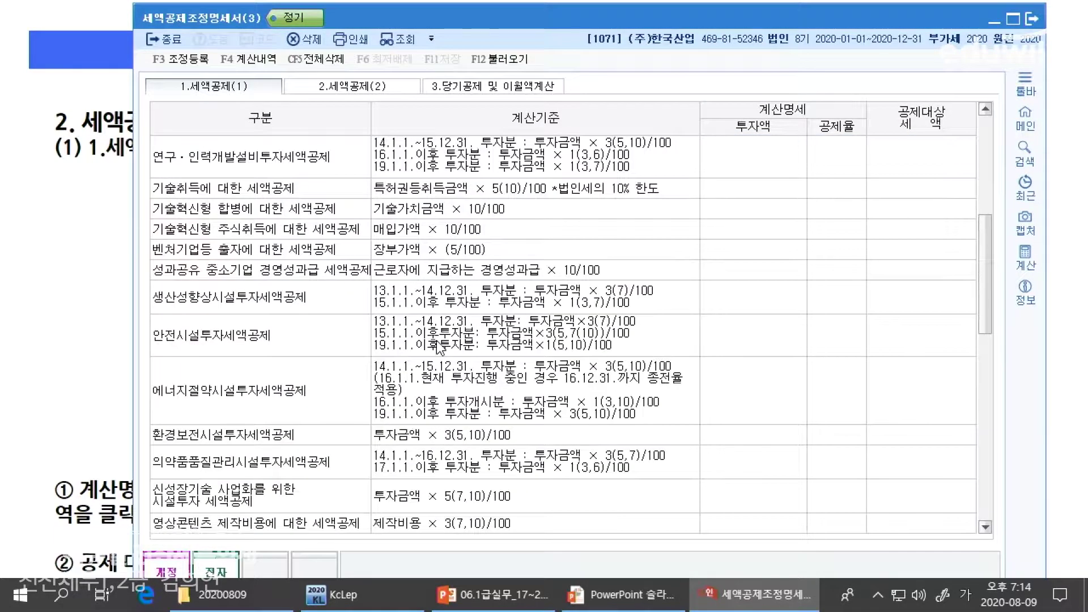
pyautogui.scroll(-3, 438, 348)
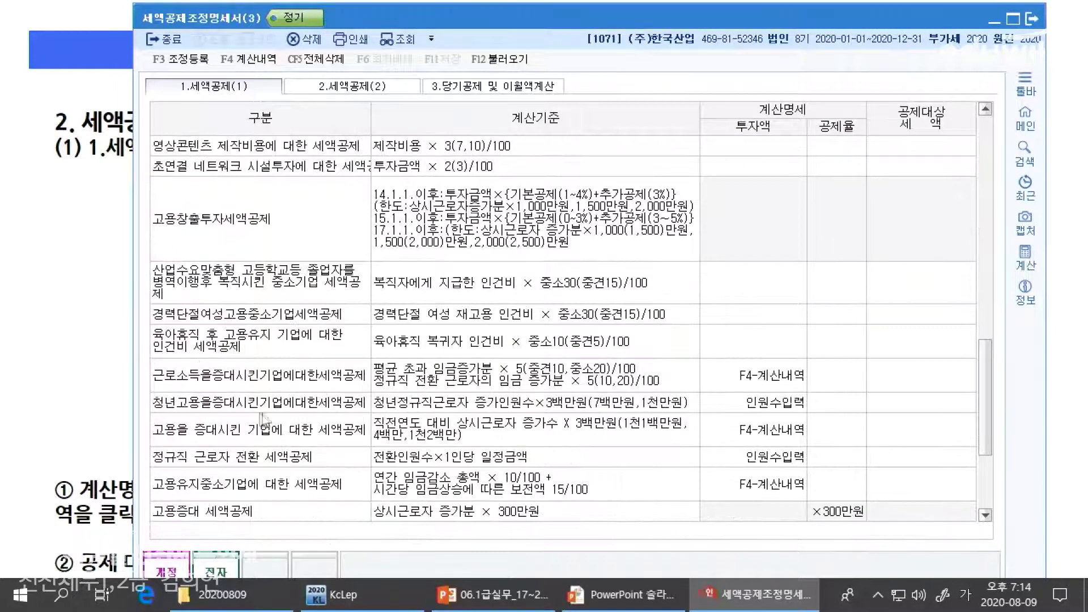
pyautogui.click(306, 438)
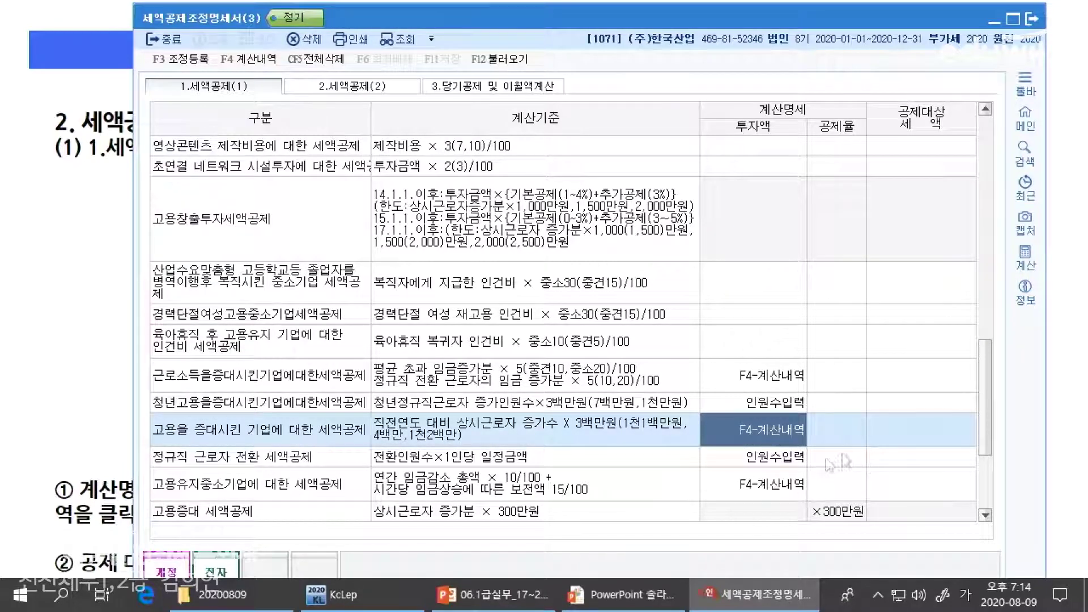
pyautogui.scroll(-3, 482, 381)
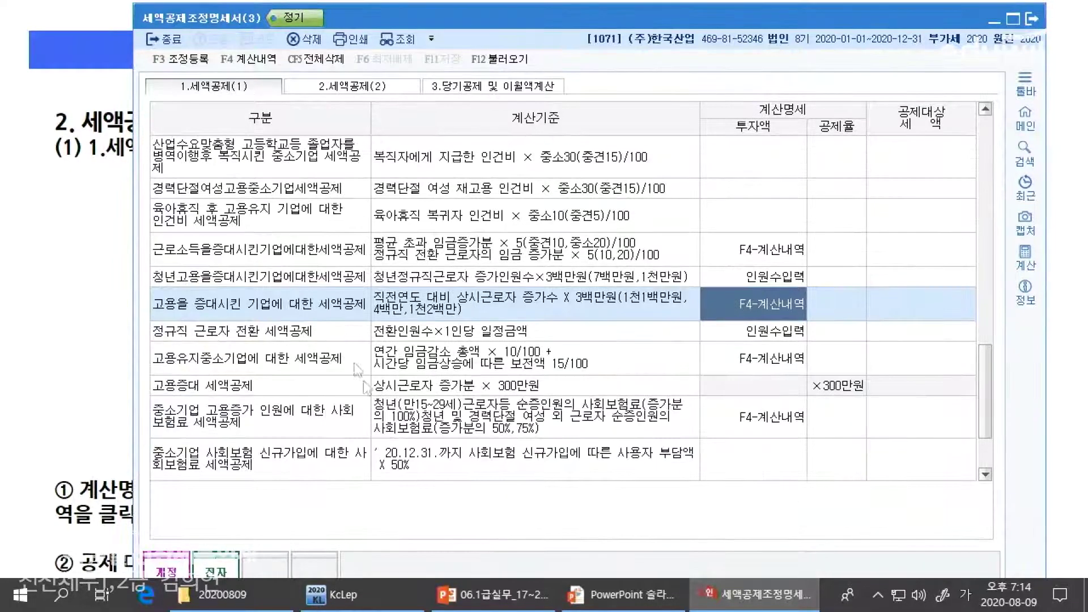
# Step: Show the 세액공제(2) items and select the 전자신고에 대한 세액공제(법인) row
pyautogui.click(416, 87)
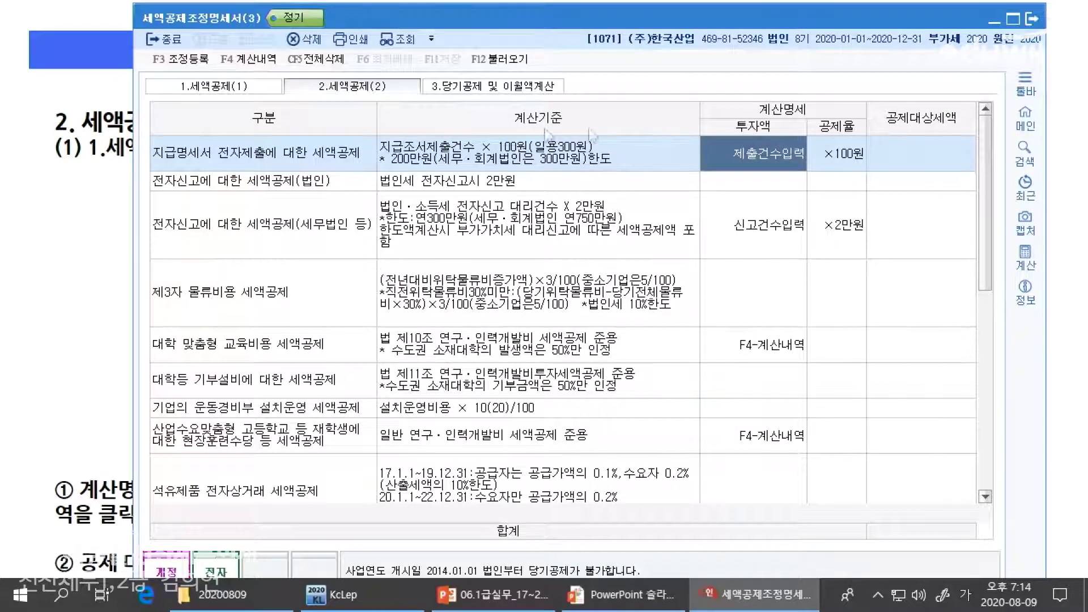
pyautogui.click(233, 88)
pyautogui.click(372, 91)
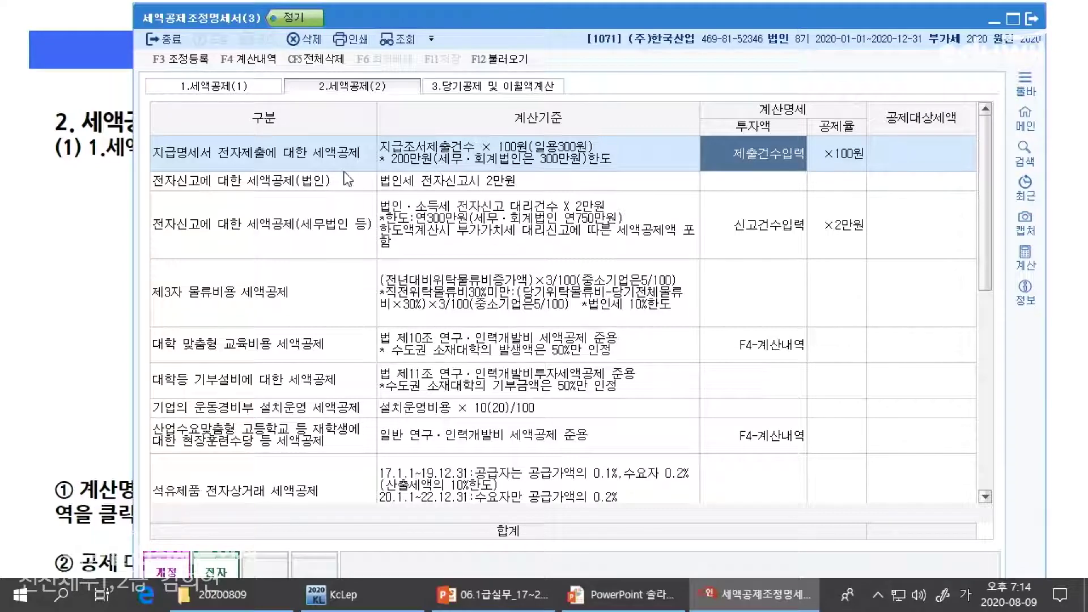
pyautogui.click(270, 182)
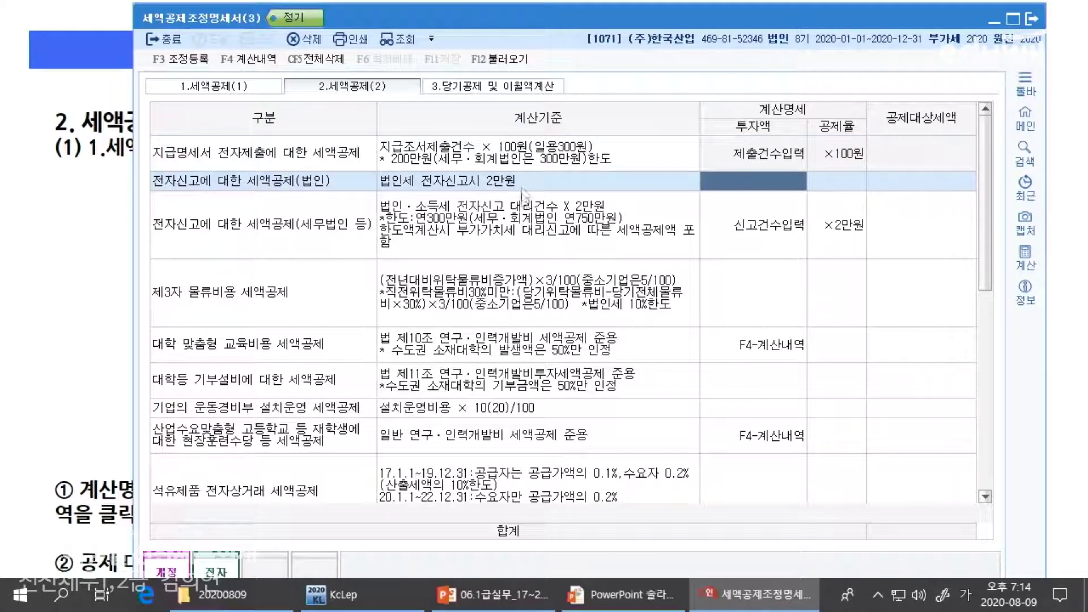
# Step: Show 당기공제 및 이월액계산 and review its columns through (120)이월액
pyautogui.click(452, 88)
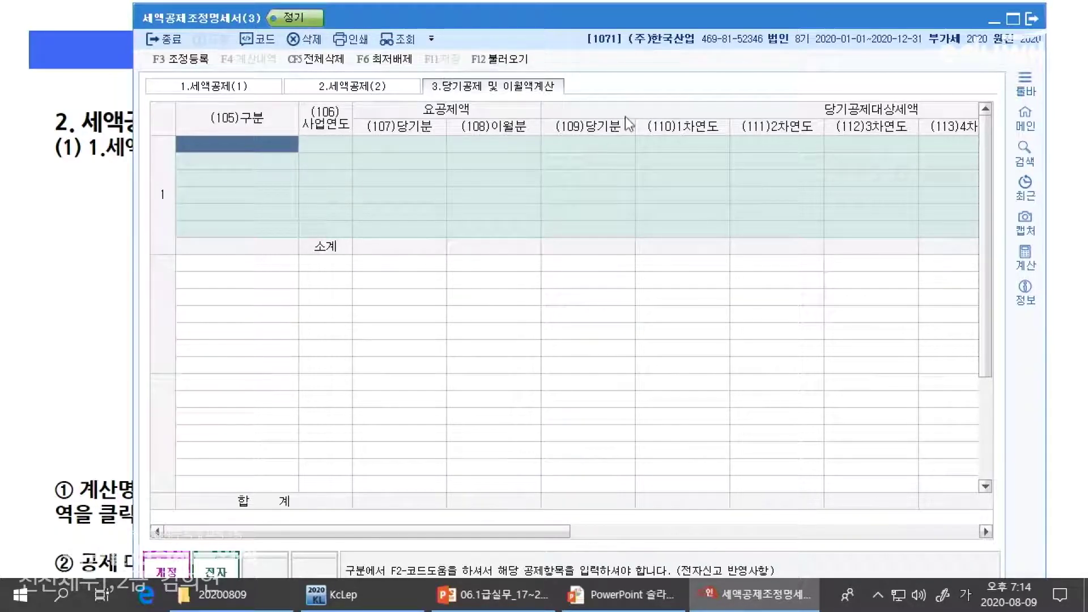
pyautogui.moveTo(567, 532); pyautogui.dragTo(839, 532)
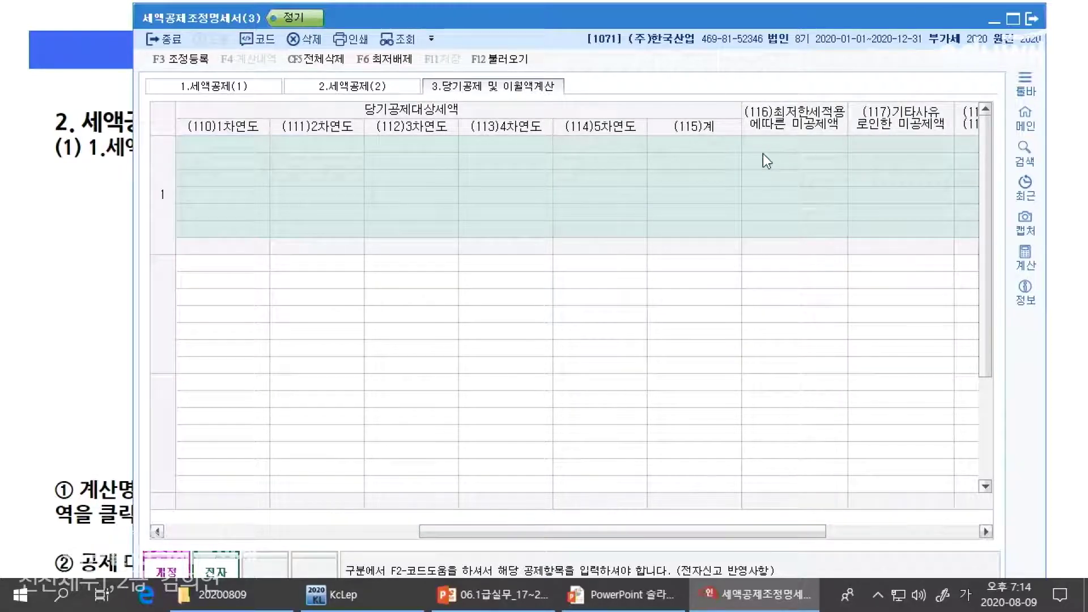
pyautogui.moveTo(786, 532); pyautogui.dragTo(912, 542)
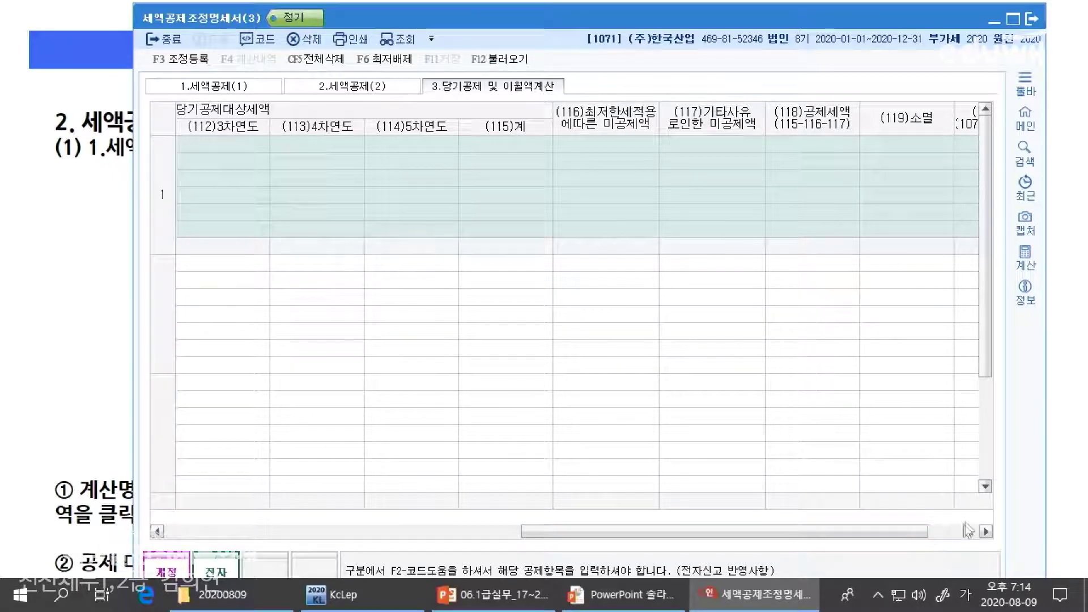
pyautogui.click(968, 531)
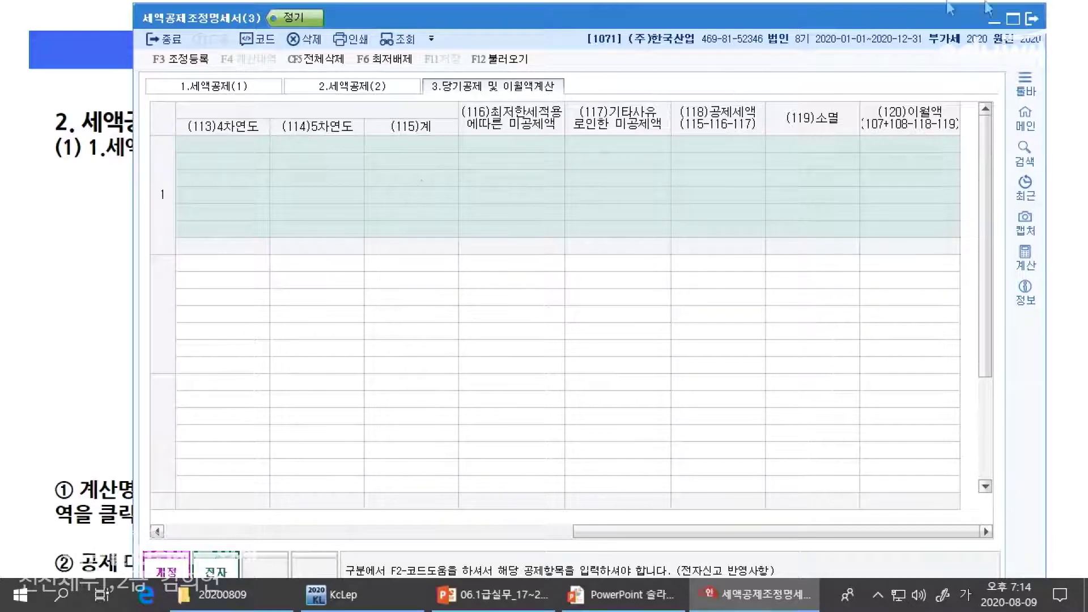
# Step: Close 세액공제조정명세서(3) and advance the PowerPoint slide show past the 당기 공제 및 이월액계산 slide to section 3
pyautogui.click(1032, 19)
pyautogui.hotkey('alt', 'Tab')
pyautogui.click(597, 293)
pyautogui.click(597, 294)
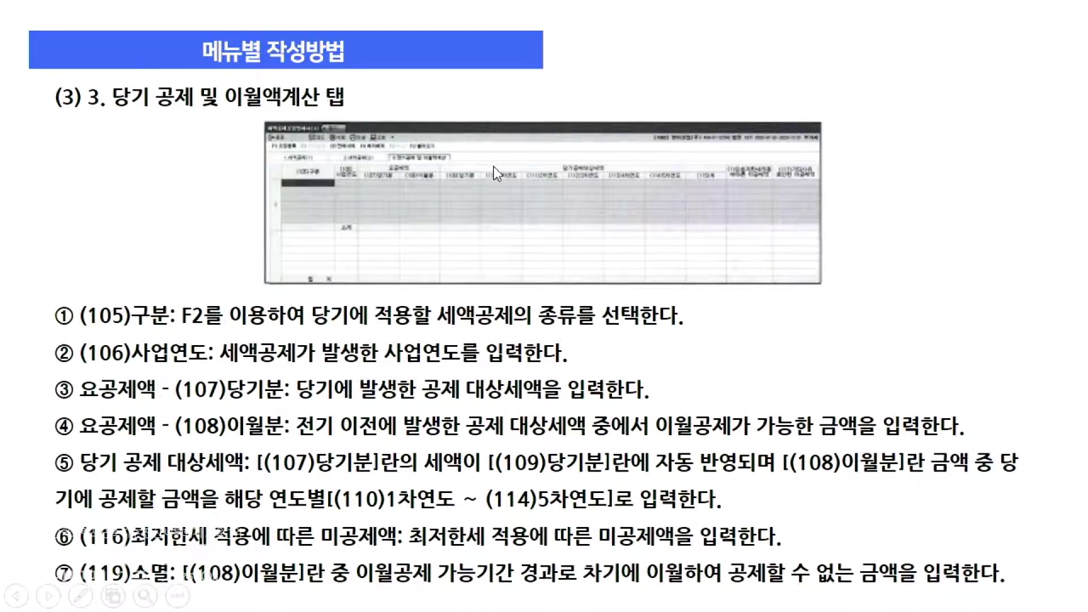
pyautogui.click(516, 191)
# Step: Switch to KcLep, open 공제감면세액및추가납부세액합계표, and bring its window to the front
pyautogui.hotkey('alt', 'Tab')
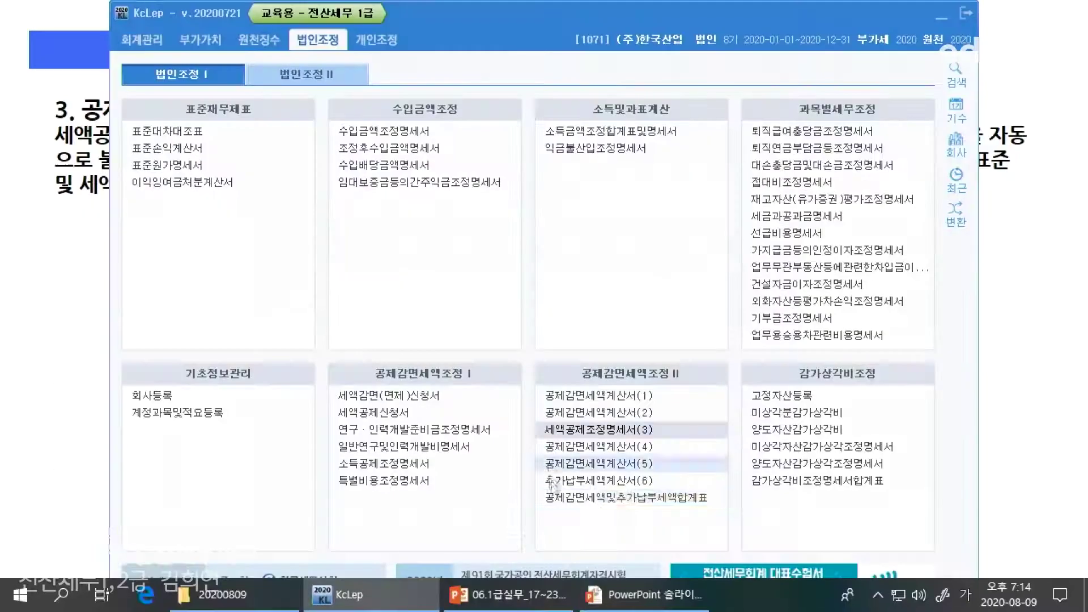
pyautogui.click(624, 498)
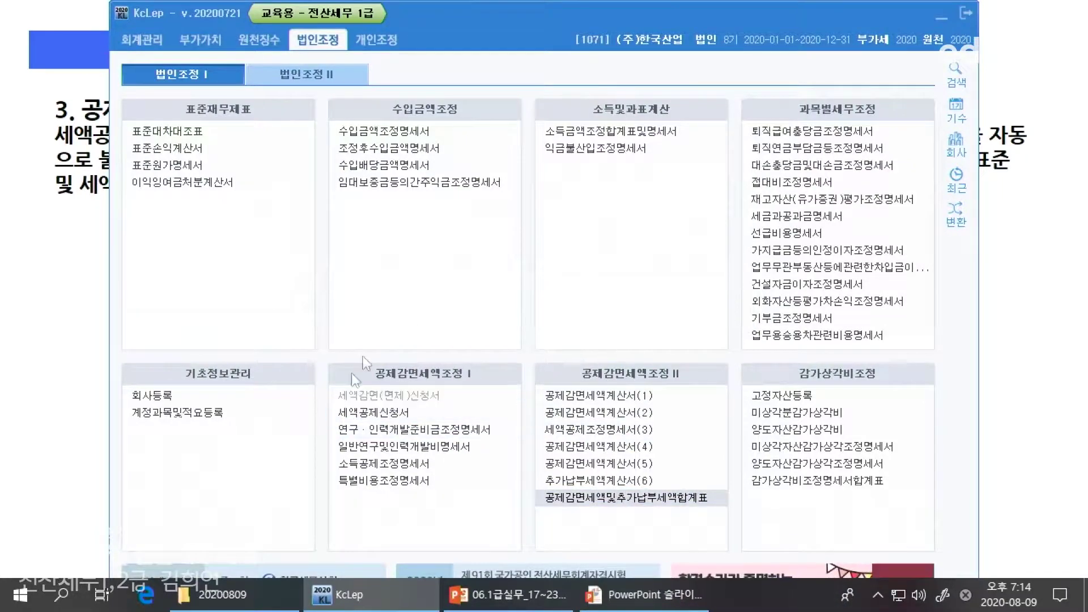
pyautogui.hotkey('alt', 'Tab')
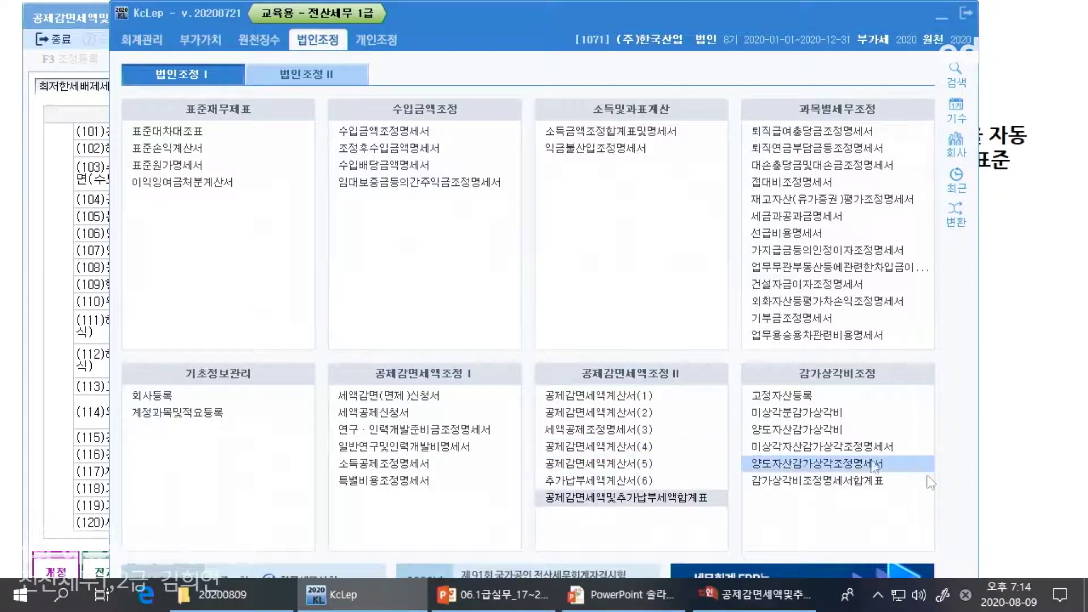
pyautogui.hotkey('alt', 'Tab')
# Step: Review the 최저한세배제세액감면 items from (101) through the (138) subtotal
pyautogui.scroll(-5, 458, 308)
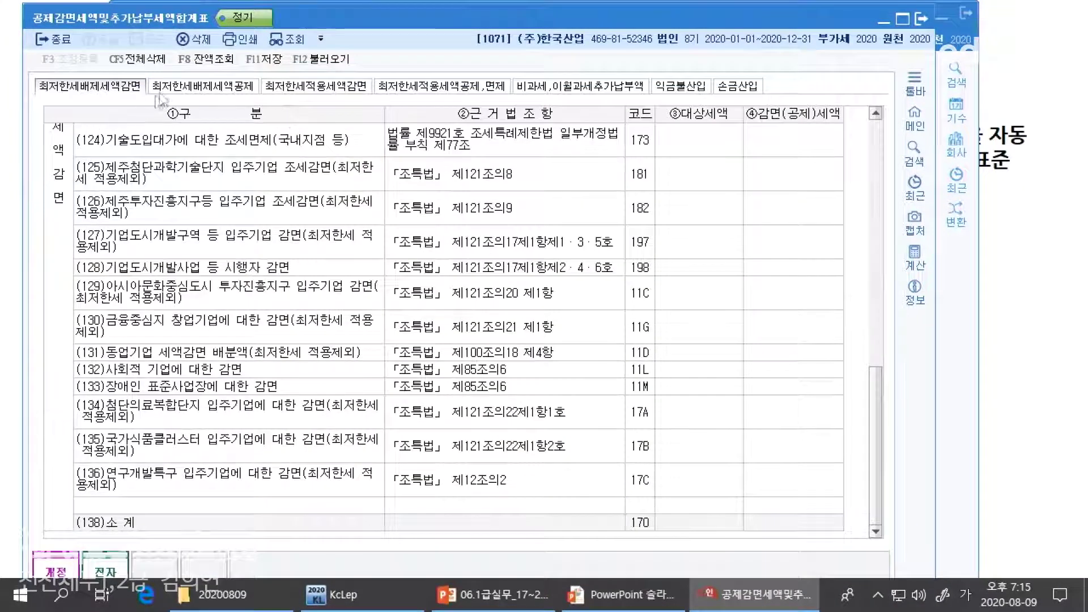
pyautogui.scroll(4, 511, 250)
pyautogui.scroll(2, 299, 306)
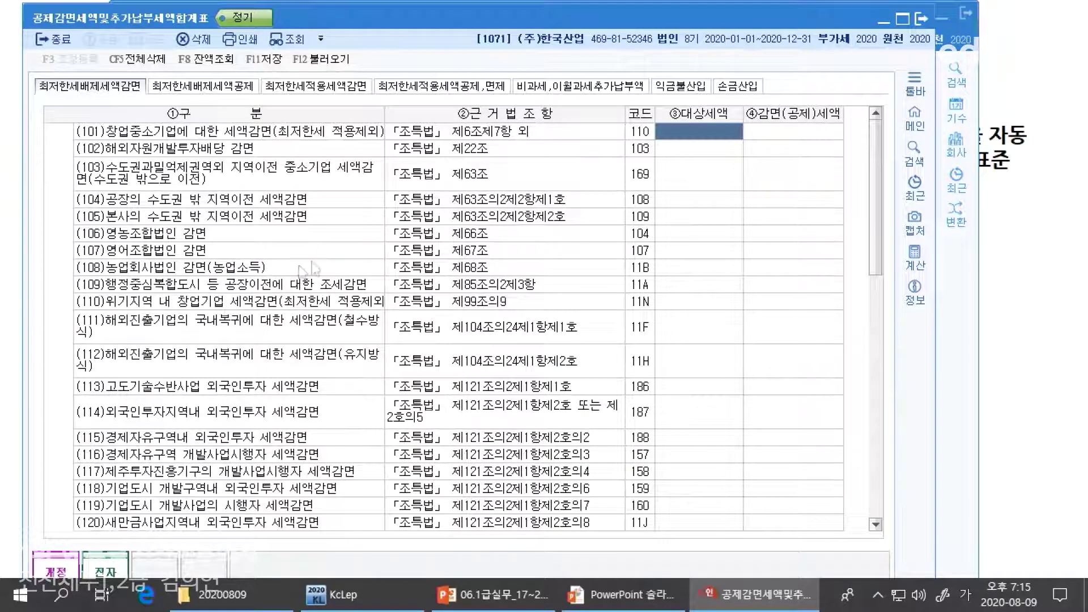
# Step: Show the 최저한세배제세액공제 items and select the 감면(공제)세액 cell of (142)일반연구·인력개발비세액공제
pyautogui.click(164, 89)
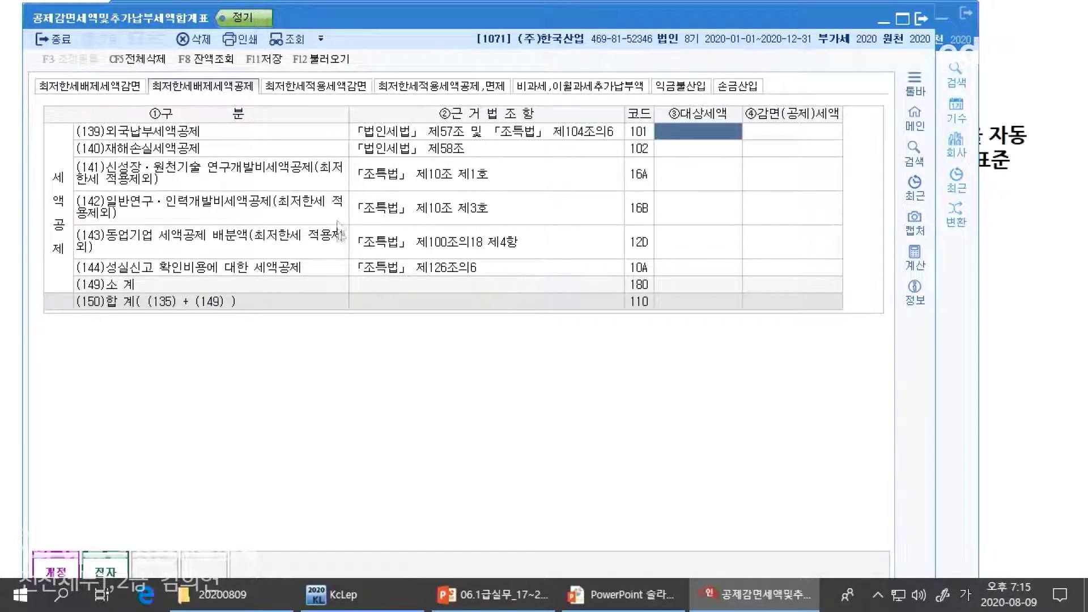
pyautogui.press('Down')
pyautogui.press('Down')
pyautogui.press('Down')
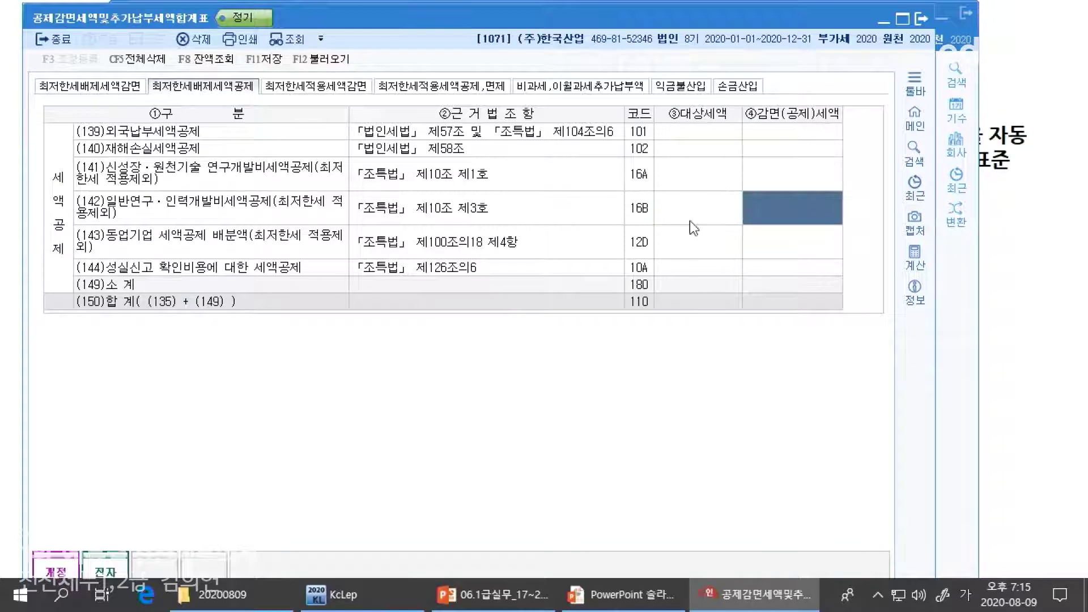
# Step: Review the 최저한세적용세액감면 items, selecting the 대상세액 and 감면세액 cells of (154)중소기업에 대한 특별세액감면 and (151)창업중소기업에 대한 세액감면
pyautogui.click(753, 221)
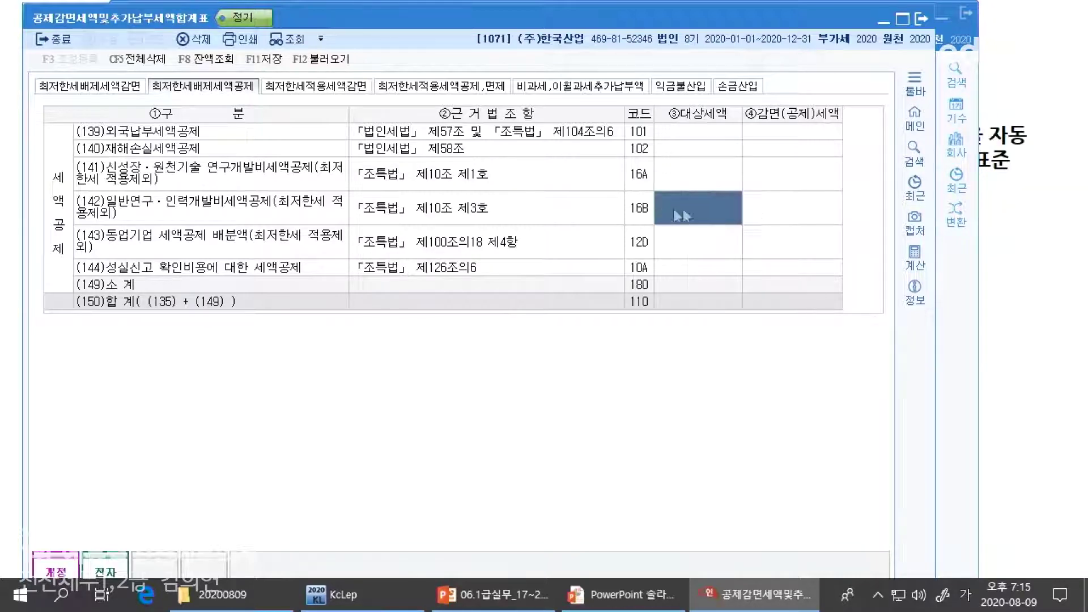
pyautogui.click(321, 86)
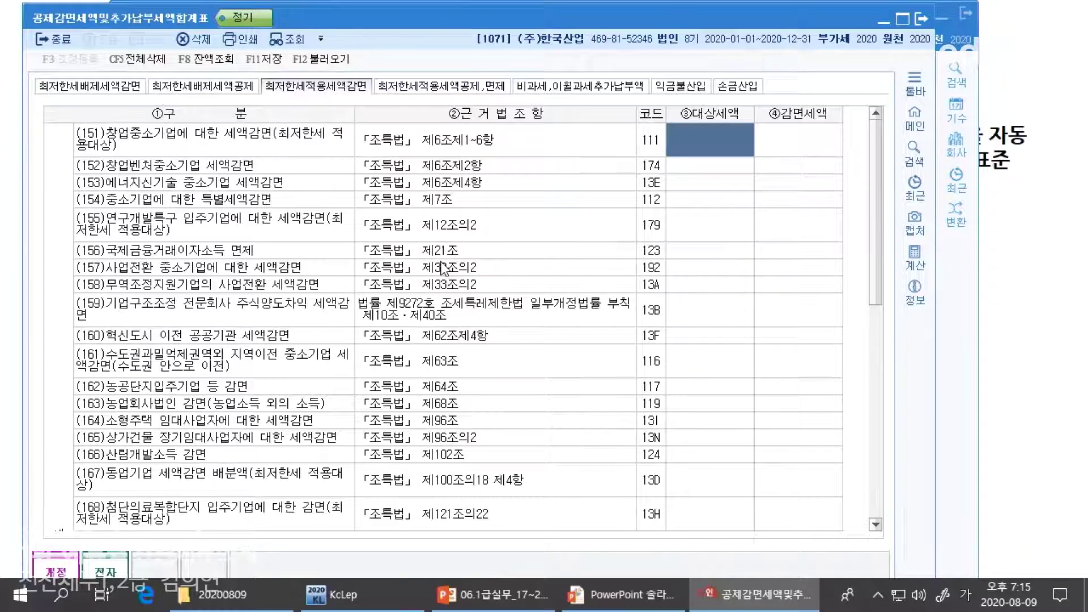
pyautogui.click(694, 199)
pyautogui.click(789, 201)
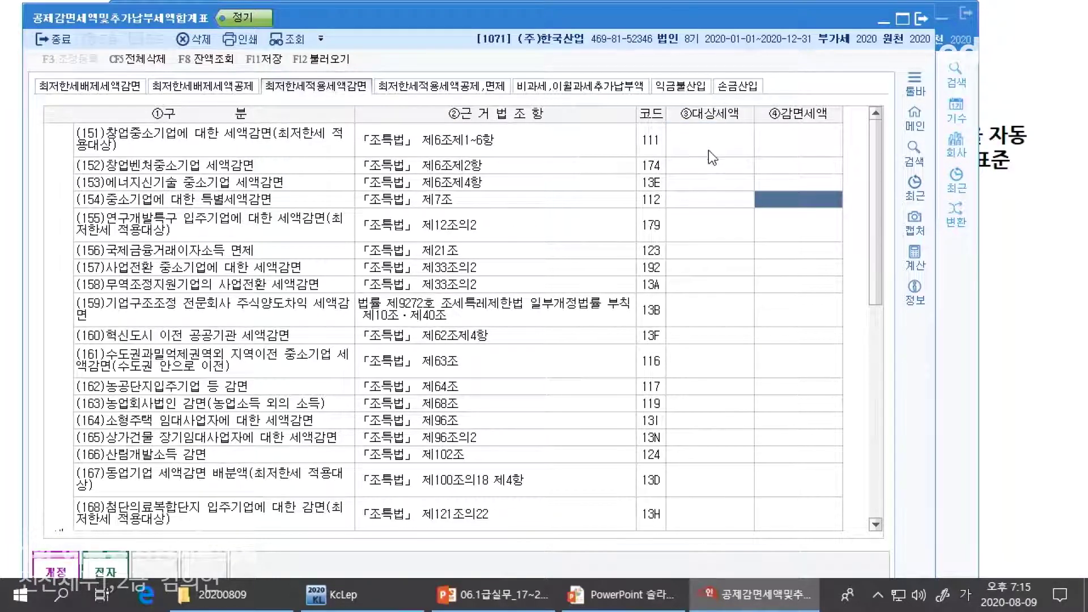
pyautogui.click(708, 151)
pyautogui.click(783, 134)
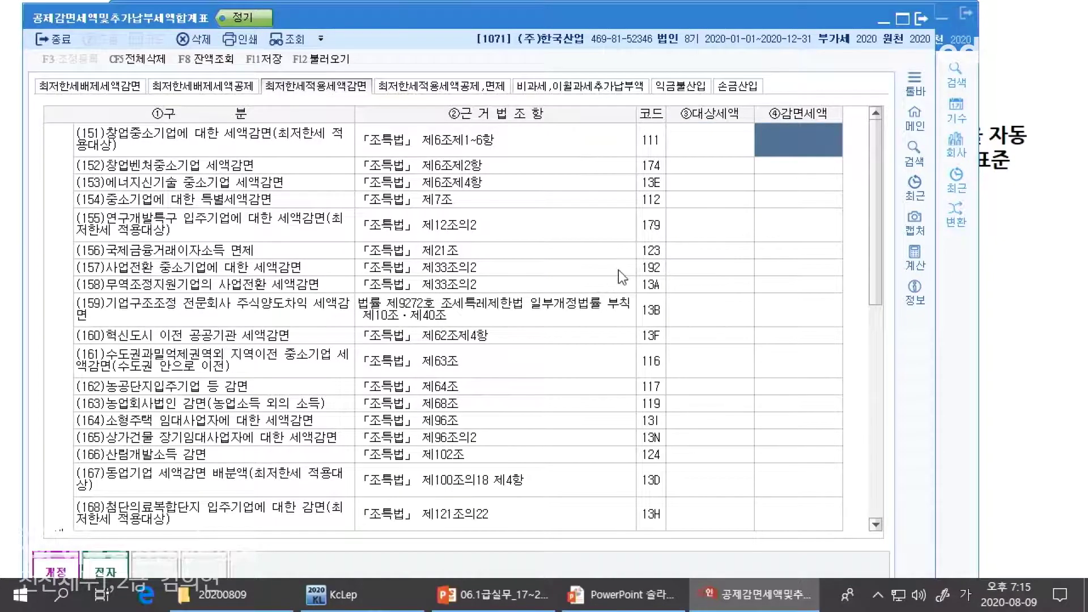
pyautogui.scroll(-3, 618, 270)
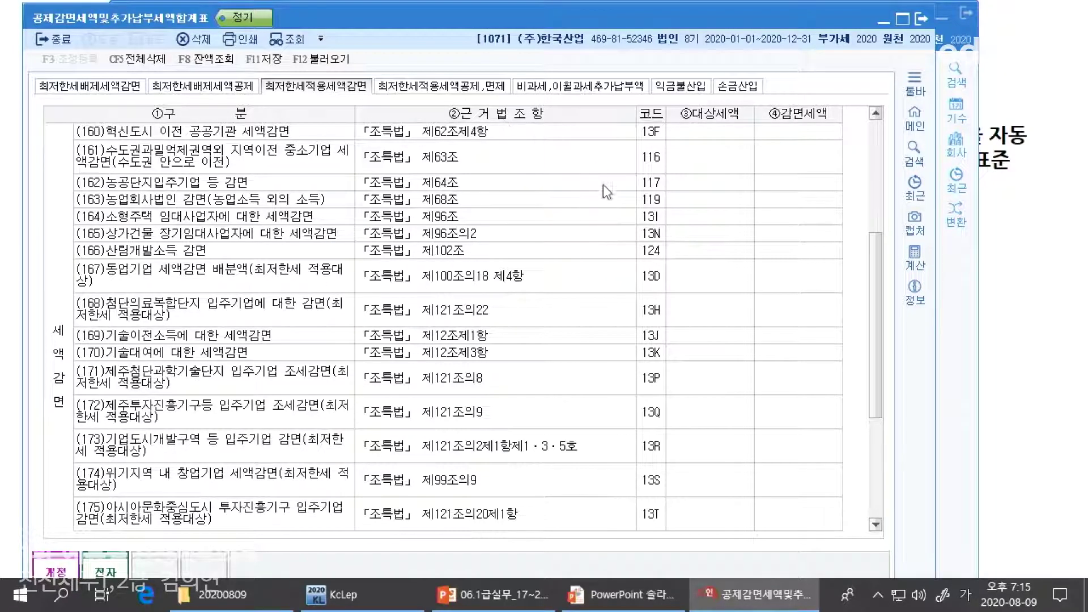
# Step: Look through the 최저한세적용세액공제,면제, 비과세,이월과세추가납부액, 익금불산입 and 손금산입 sections and return to 최저한세적용세액감면
pyautogui.click(482, 88)
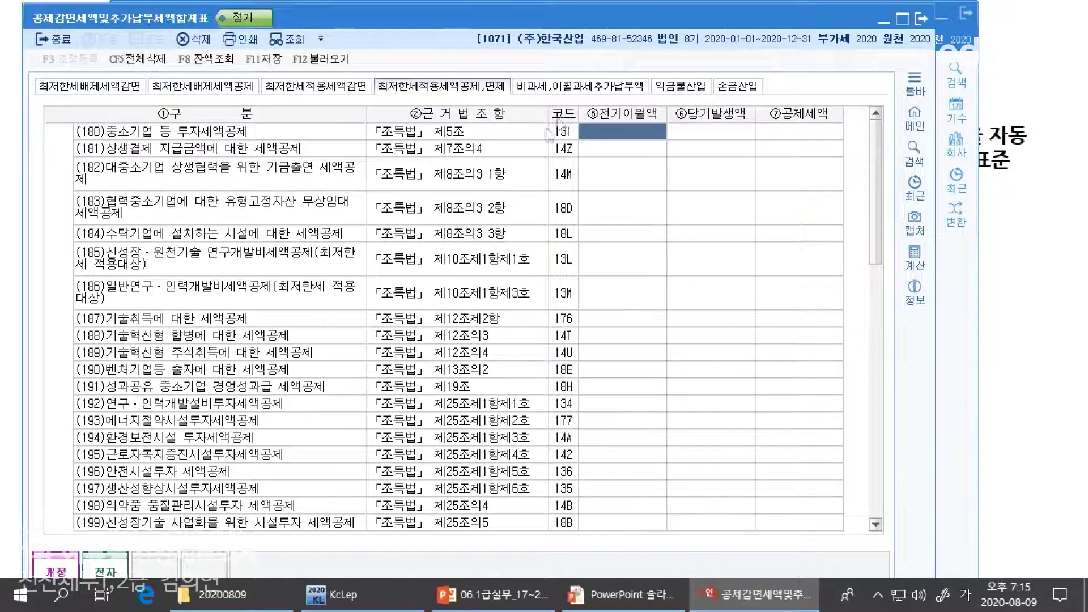
pyautogui.click(604, 88)
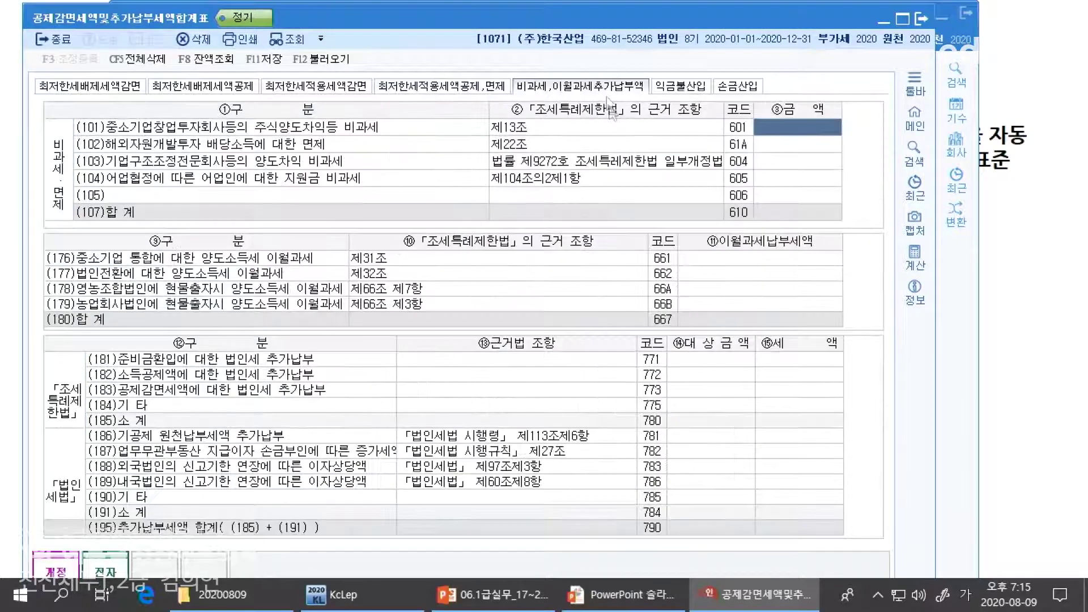
pyautogui.click(680, 87)
pyautogui.click(728, 86)
pyautogui.click(468, 88)
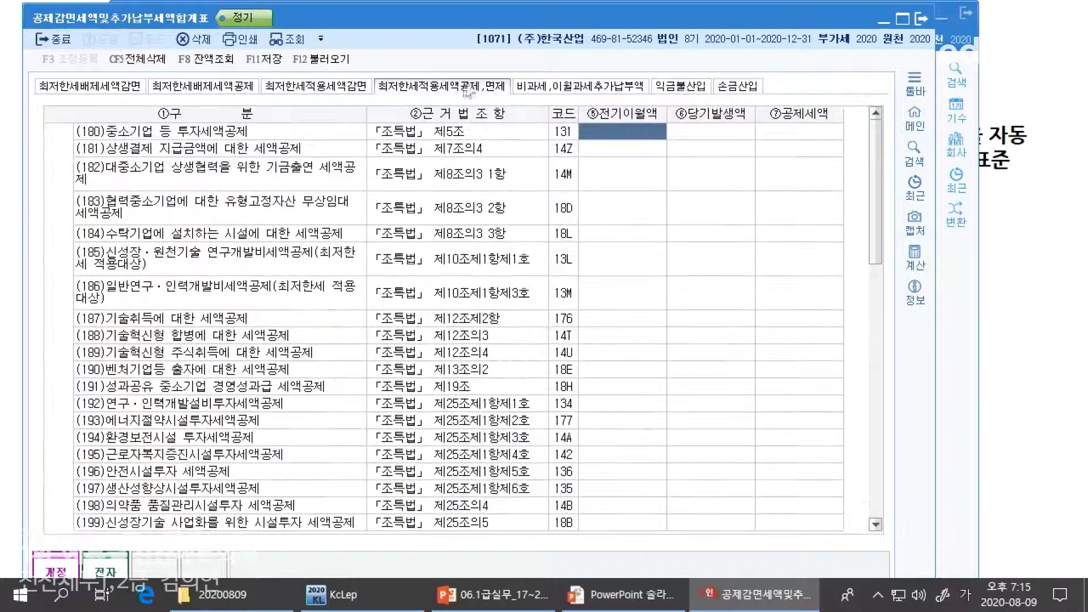
pyautogui.click(306, 87)
pyautogui.click(206, 87)
pyautogui.click(303, 90)
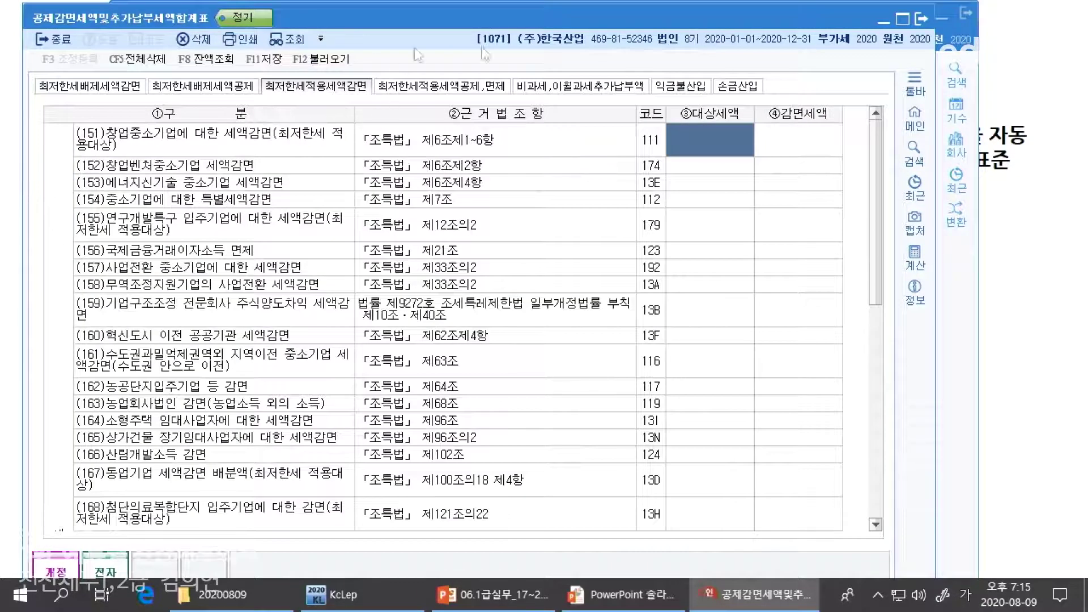
# Step: Close 공제감면세액및추가납부세액합계표, then open 세액공제신청서 to view its credit items and close it
pyautogui.click(929, 24)
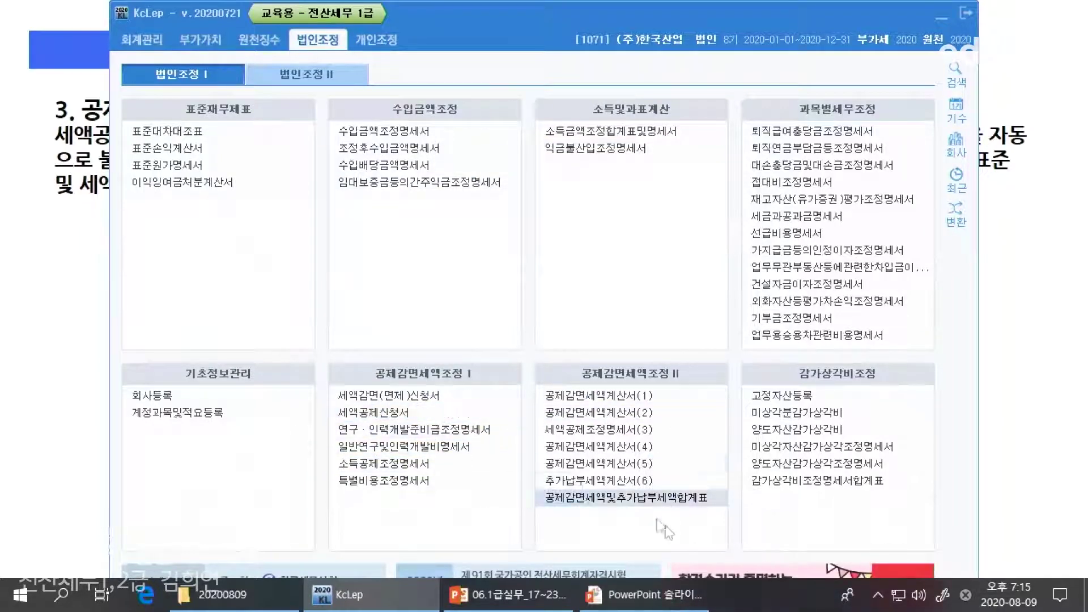
pyautogui.click(387, 416)
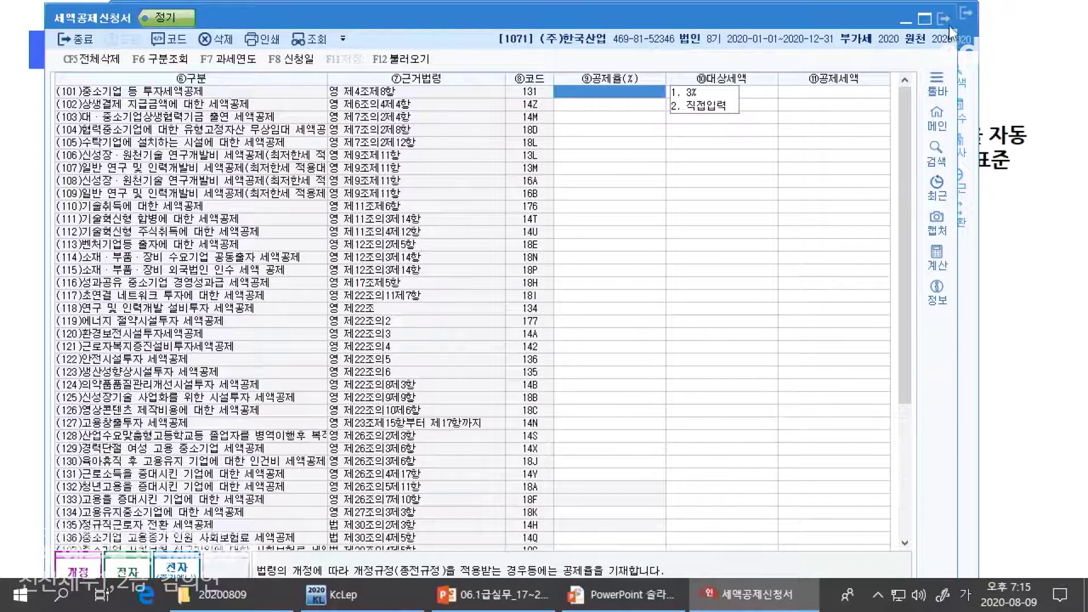
pyautogui.click(949, 24)
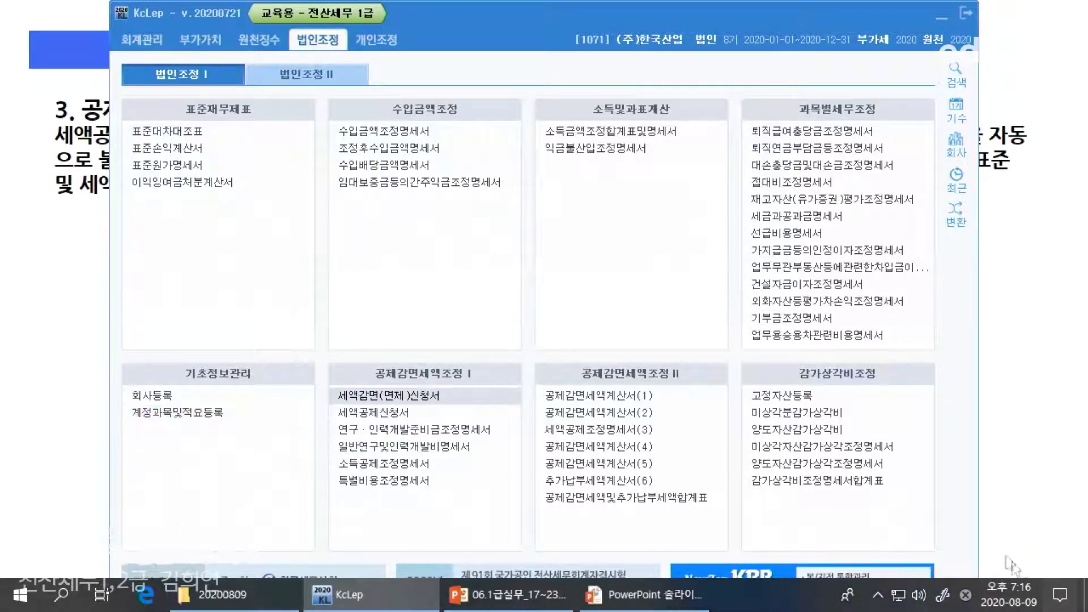
# Step: Return to the PowerPoint slide show and advance past the 합계표 explanation to the 현미산업(주) 기출 & 확인 문제 slide
pyautogui.click(990, 477)
pyautogui.click(990, 477)
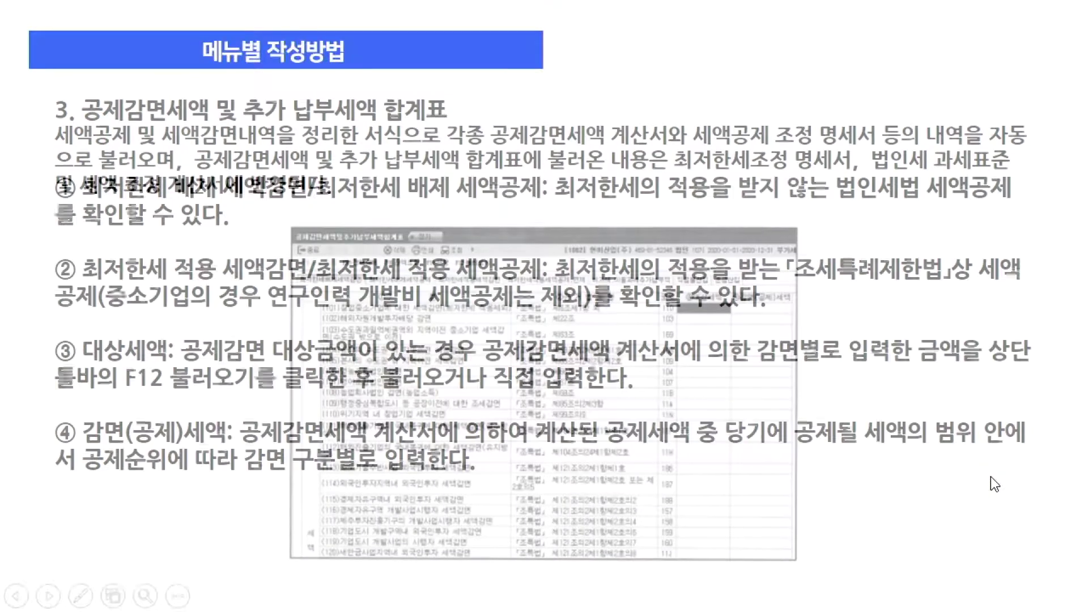
pyautogui.click(990, 477)
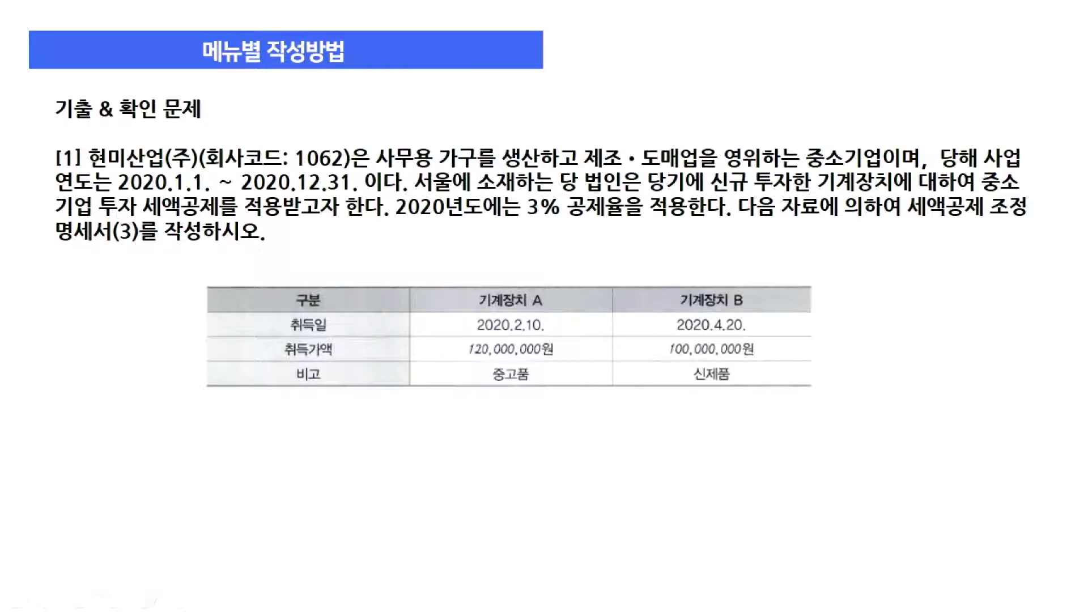
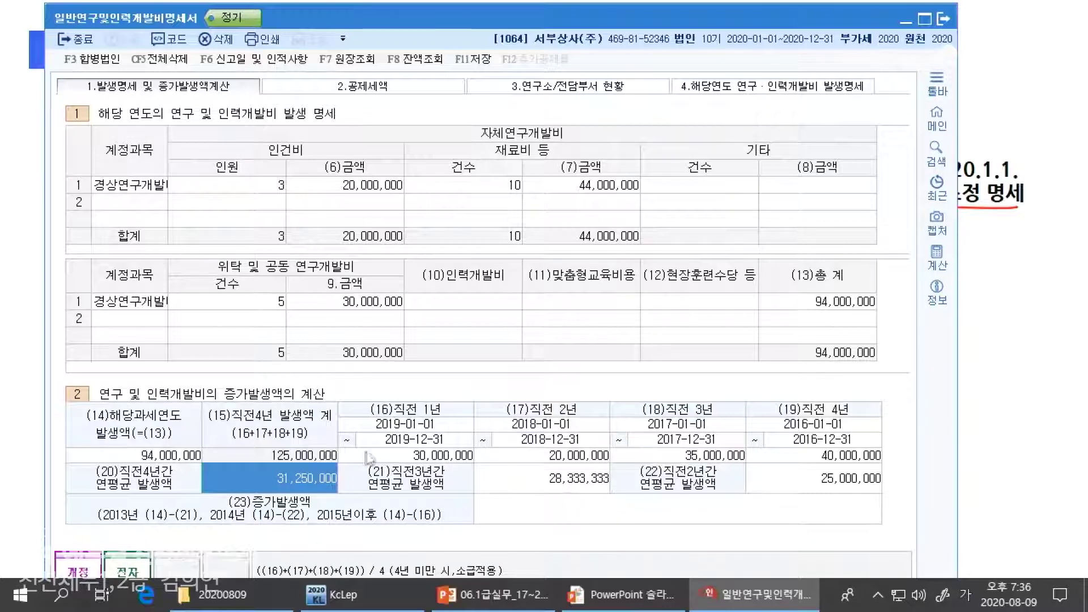
# Step: Select (23)증가발생액 in 일반연구및인력개발비명세서, then return to the slide show's PLUS slide on 일반연구 및 인력개발비 세액공제
pyautogui.click(349, 486)
pyautogui.click(683, 507)
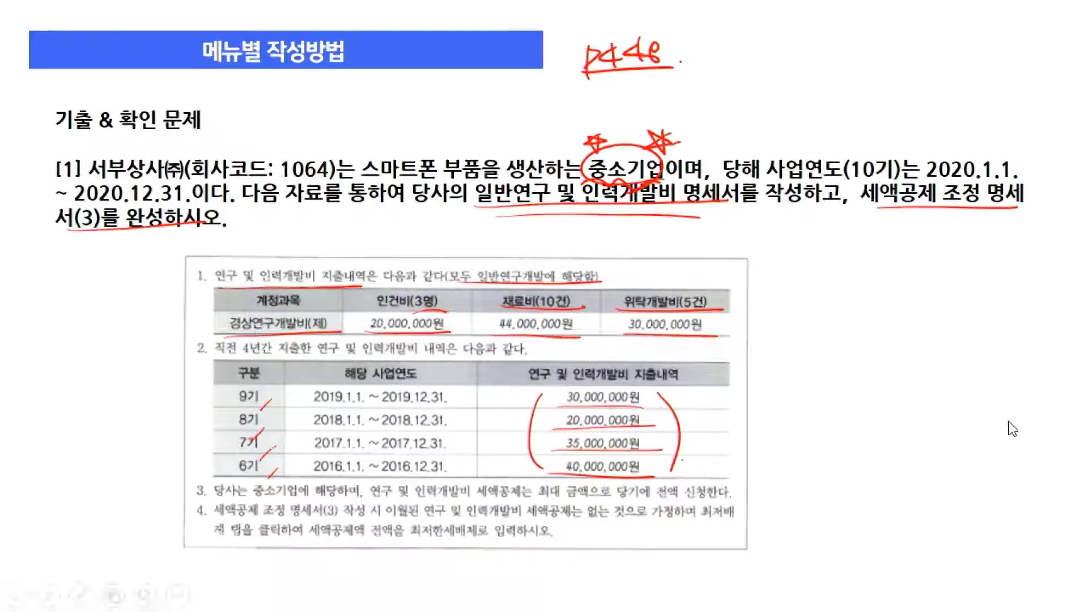
pyautogui.click(1012, 428)
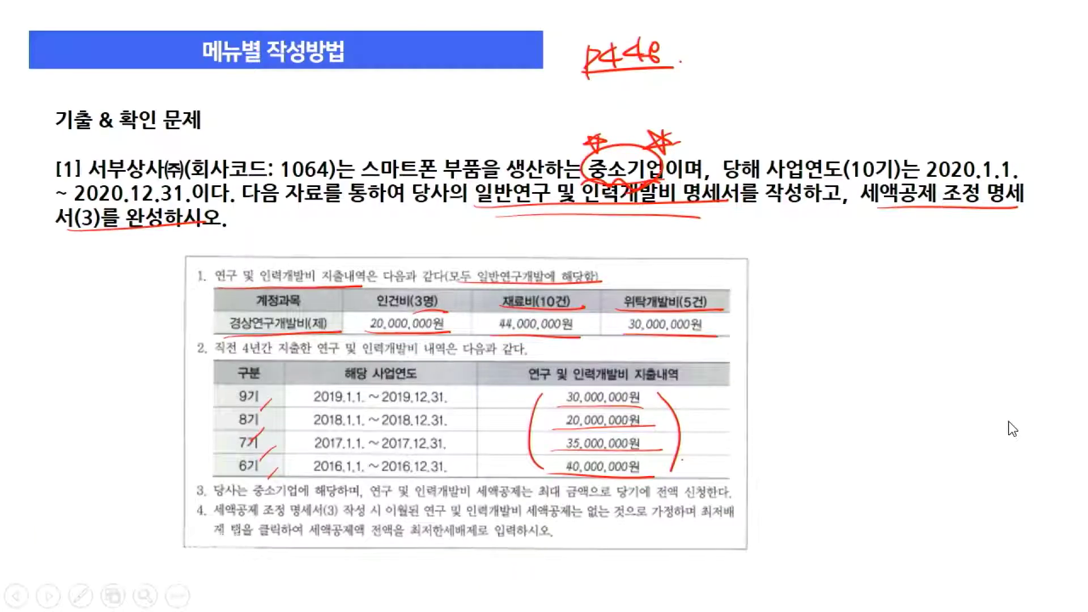
pyautogui.press('Left')
pyautogui.press('Left')
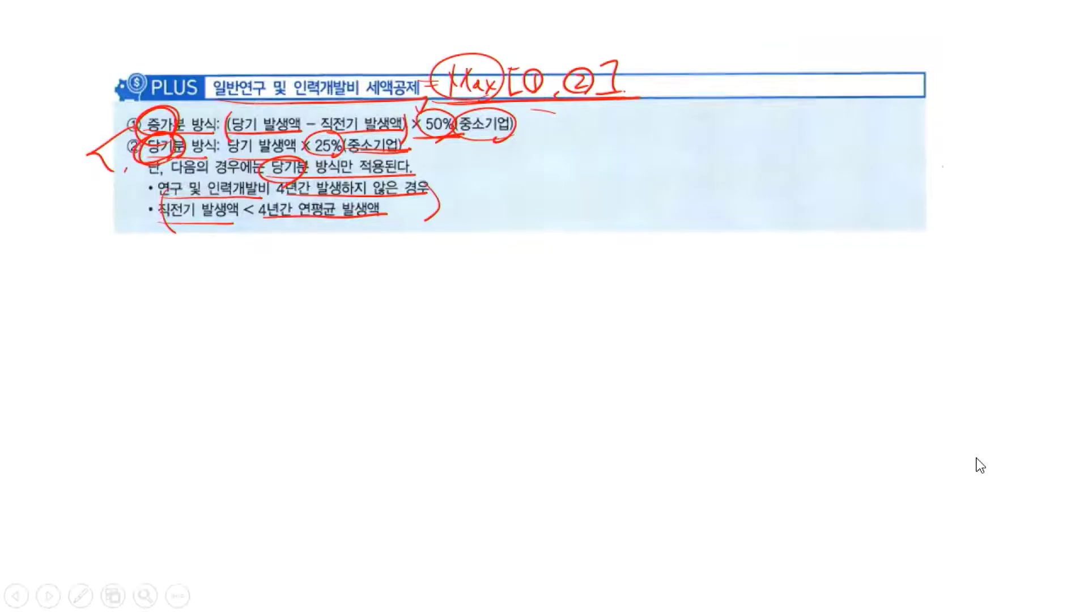
# Step: Circle the 9기 amount on the 서부상사 problem slide and handwrite "30,000,000 <" beneath 직전기 발생액 on the PLUS slide
pyautogui.press('Right')
pyautogui.press('Right')
pyautogui.moveTo(641, 388)
pyautogui.mouseDown()
pyautogui.moveTo(555, 404)
pyautogui.moveTo(652, 396)
pyautogui.moveTo(638, 405)
pyautogui.mouseUp()
pyautogui.press('Left')
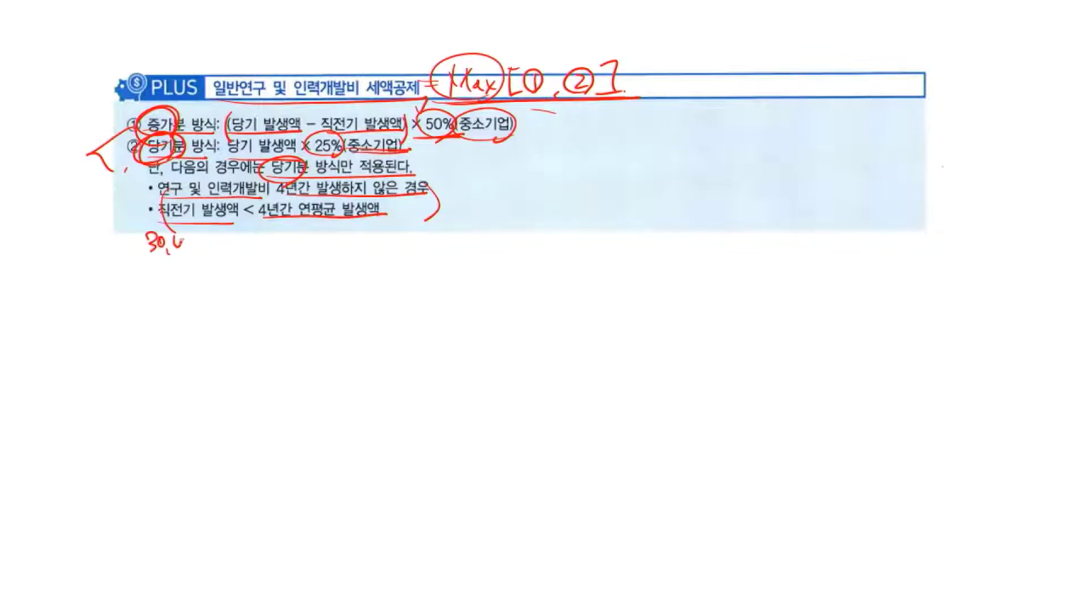
pyautogui.moveTo(233, 237); pyautogui.dragTo(232, 238)
pyautogui.moveTo(243, 247); pyautogui.dragTo(263, 240)
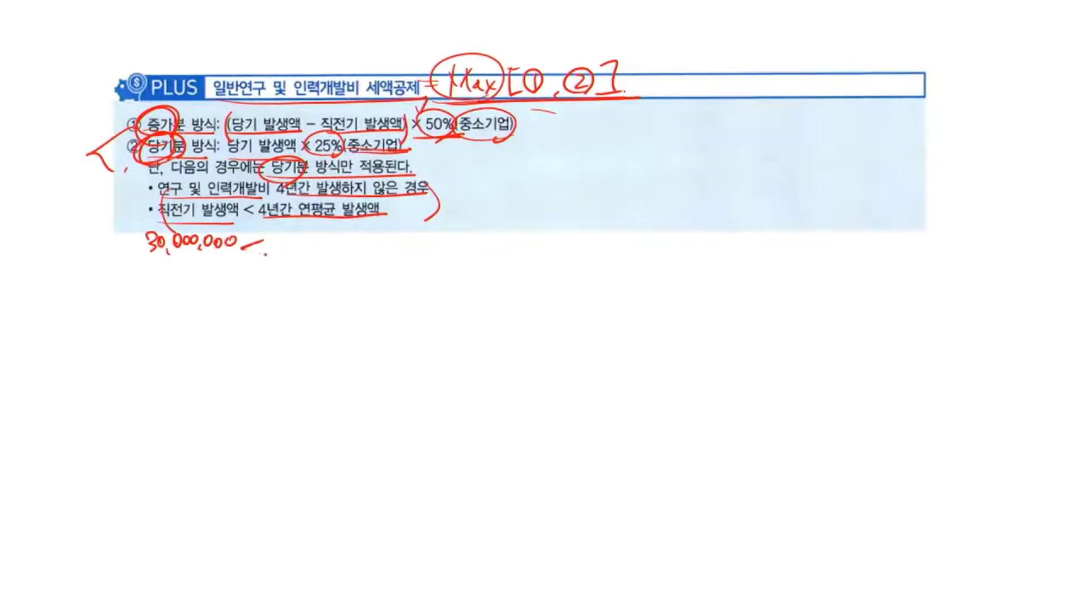
# Step: Check (20)직전4년간 연평균 발생액 in KcLep's 일반연구및인력개발비명세서 and return to the PLUS slide
pyautogui.press('Right')
pyautogui.press('Right')
pyautogui.press('Right')
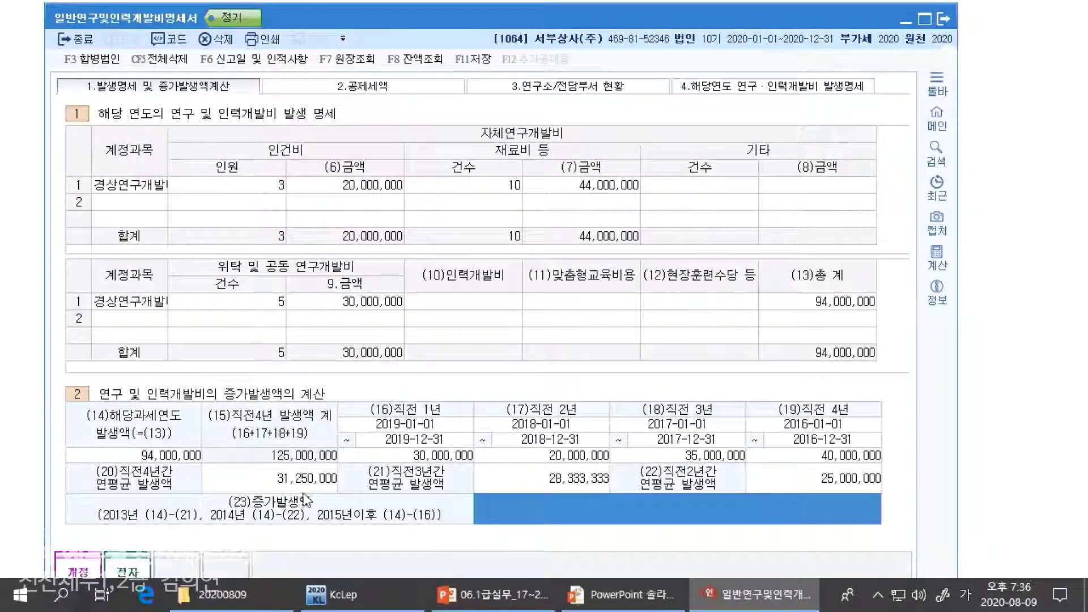
pyautogui.click(306, 487)
pyautogui.hotkey('alt', 'Tab')
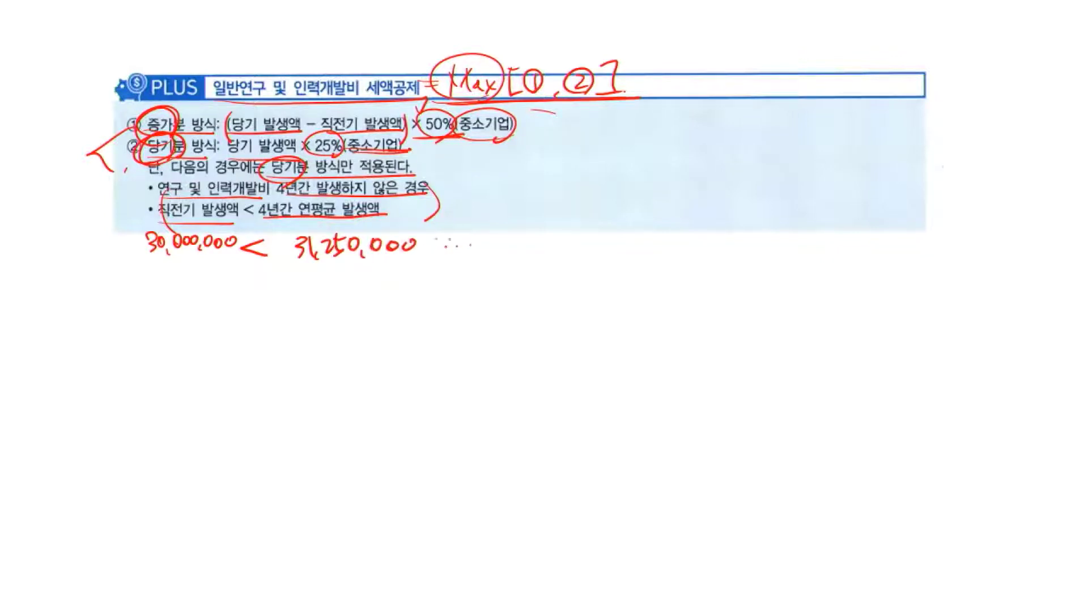
# Step: Underline the handwritten 30,000,000 < 31,250,000 comparison and write an arrow leading to a double-underlined 당기분방식
pyautogui.moveTo(229, 266); pyautogui.dragTo(493, 246)
pyautogui.moveTo(485, 239)
pyautogui.mouseDown()
pyautogui.moveTo(485, 254)
pyautogui.moveTo(529, 253)
pyautogui.mouseUp()
pyautogui.moveTo(534, 232); pyautogui.dragTo(535, 258)
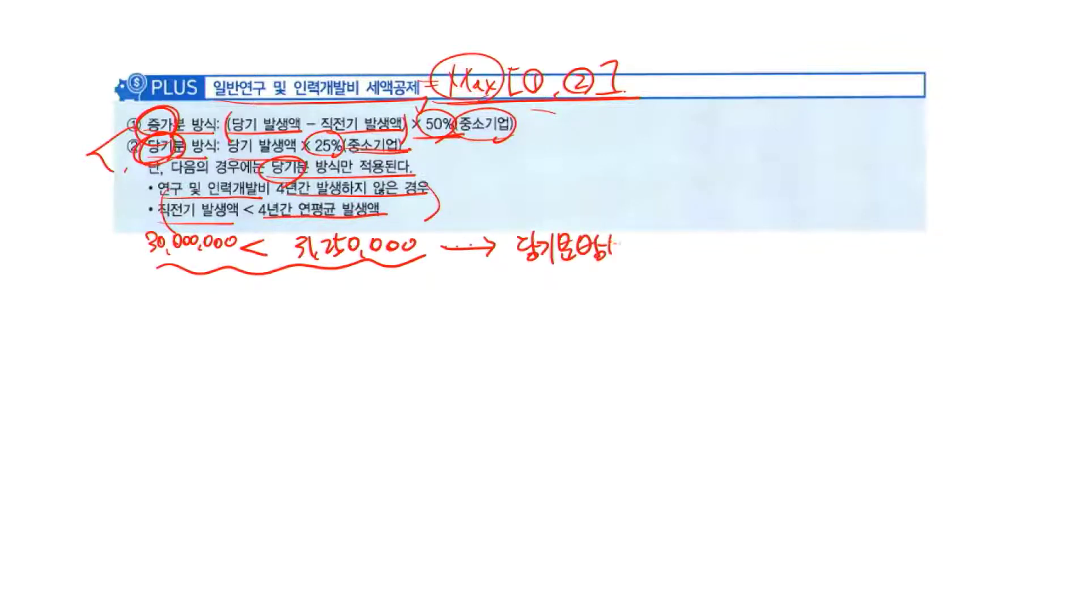
pyautogui.moveTo(629, 253); pyautogui.dragTo(630, 260)
pyautogui.moveTo(510, 275); pyautogui.dragTo(625, 267)
pyautogui.moveTo(516, 284); pyautogui.dragTo(625, 274)
# Step: Switch to KcLep, check (23)증가발생액, and examine the 증가발생금액 공제 cells (40)대상금액 and (42)공제세액 in the 공제세액 section
pyautogui.hotkey('alt', 'Tab')
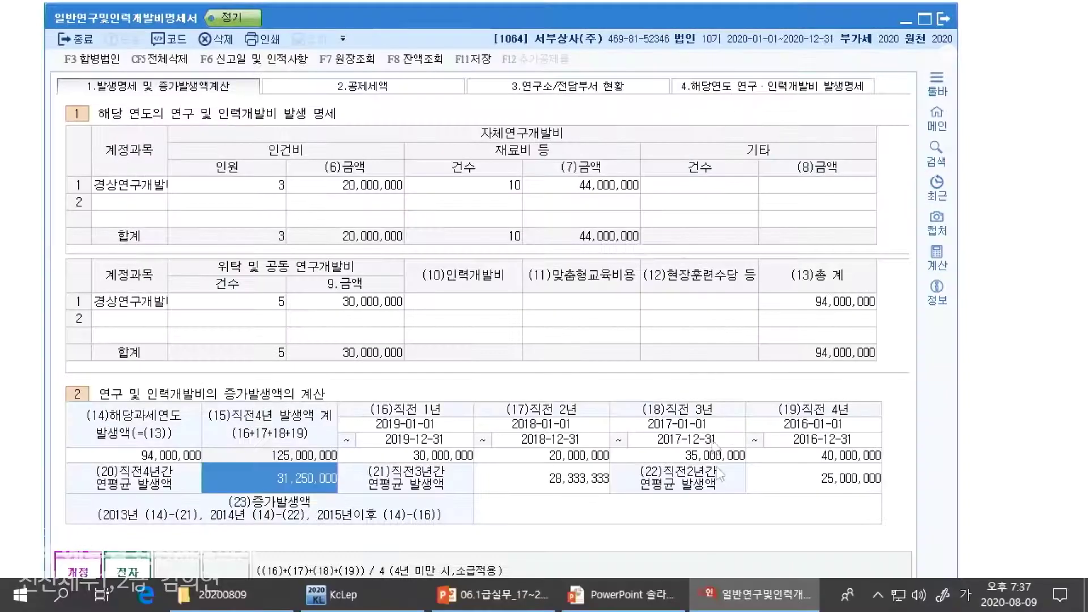
pyautogui.click(679, 505)
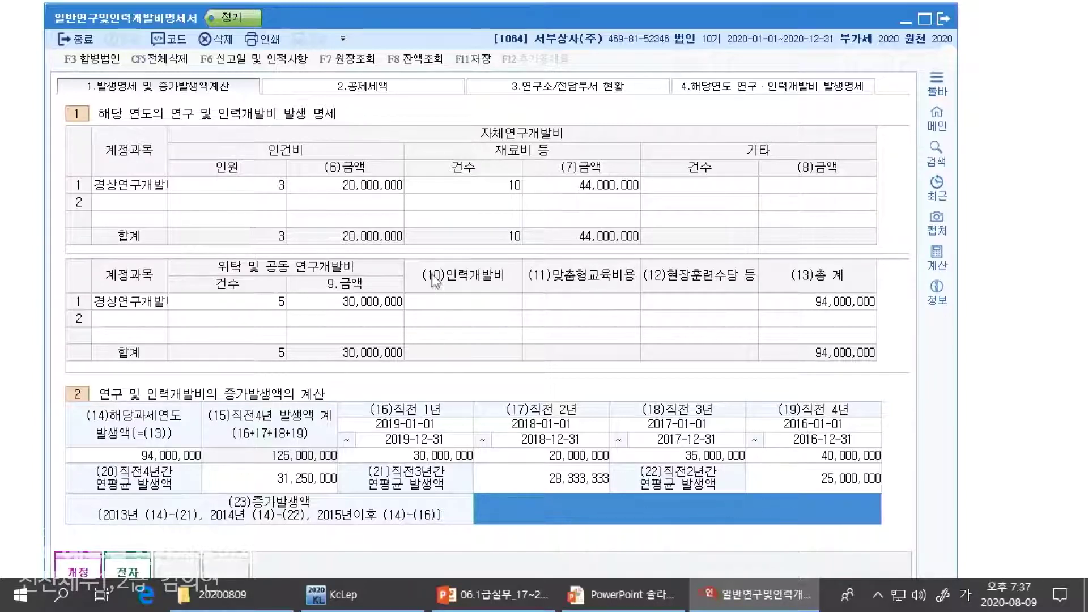
pyautogui.click(383, 88)
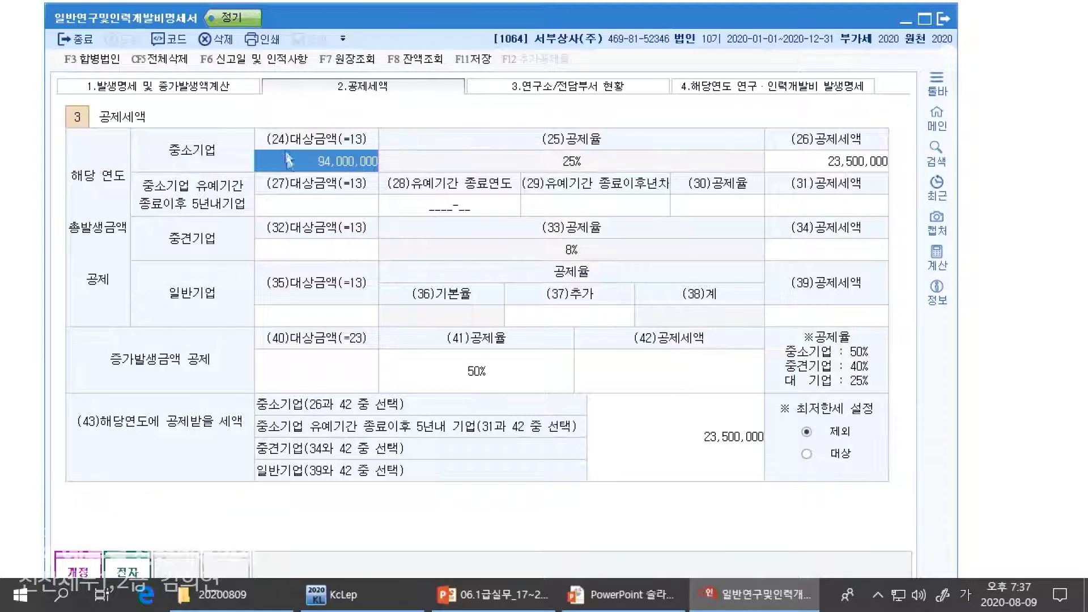
pyautogui.click(347, 388)
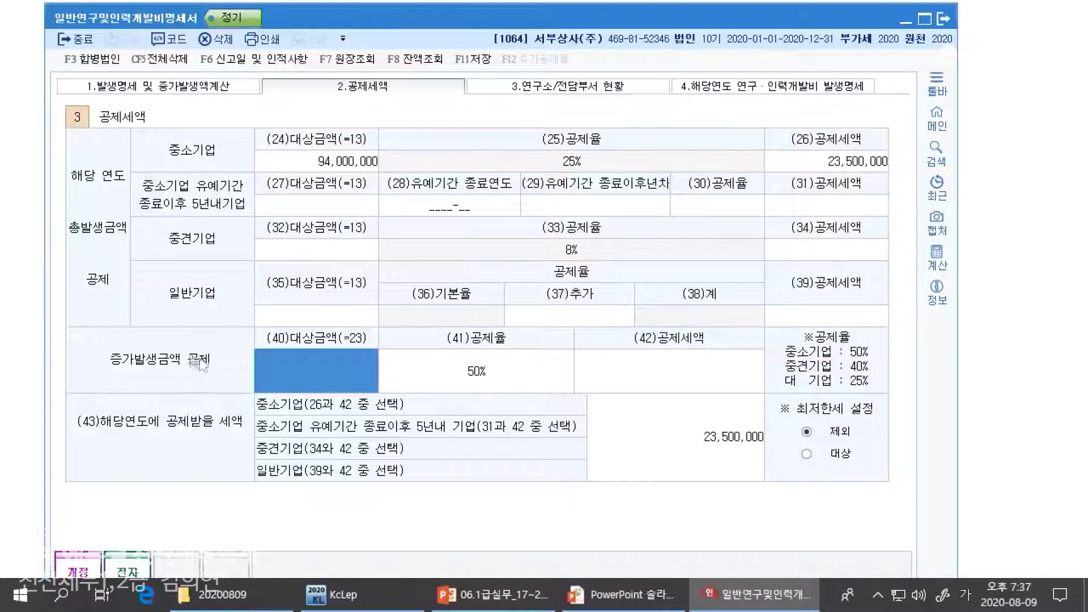
pyautogui.click(645, 379)
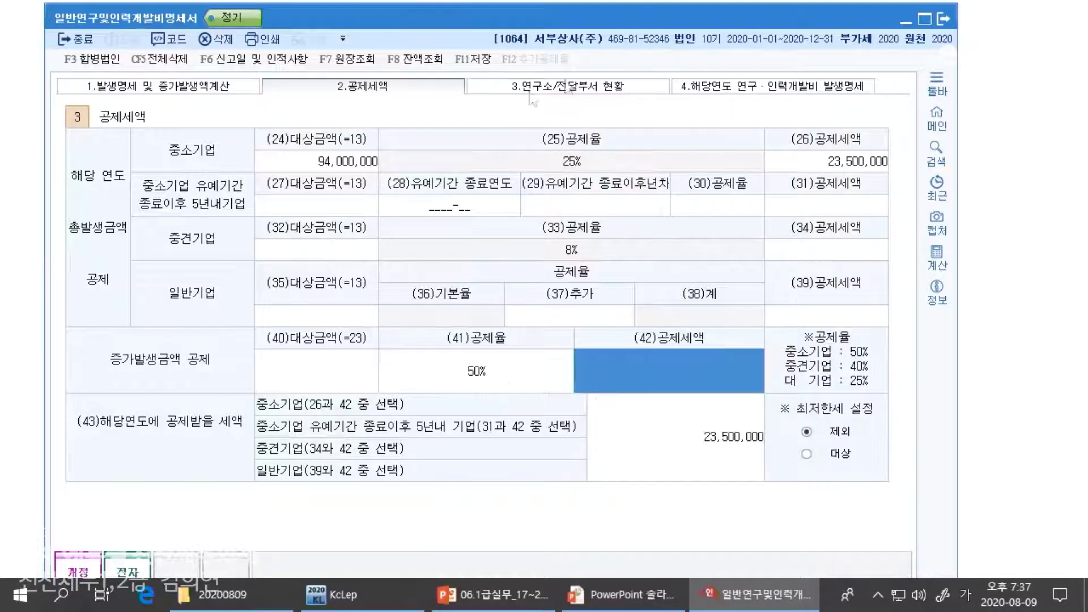
# Step: Check the 중소기업 (24)대상금액 and (26)공제세액, and choose 제외 for 최저한세 설정
pyautogui.click(318, 164)
pyautogui.click(852, 153)
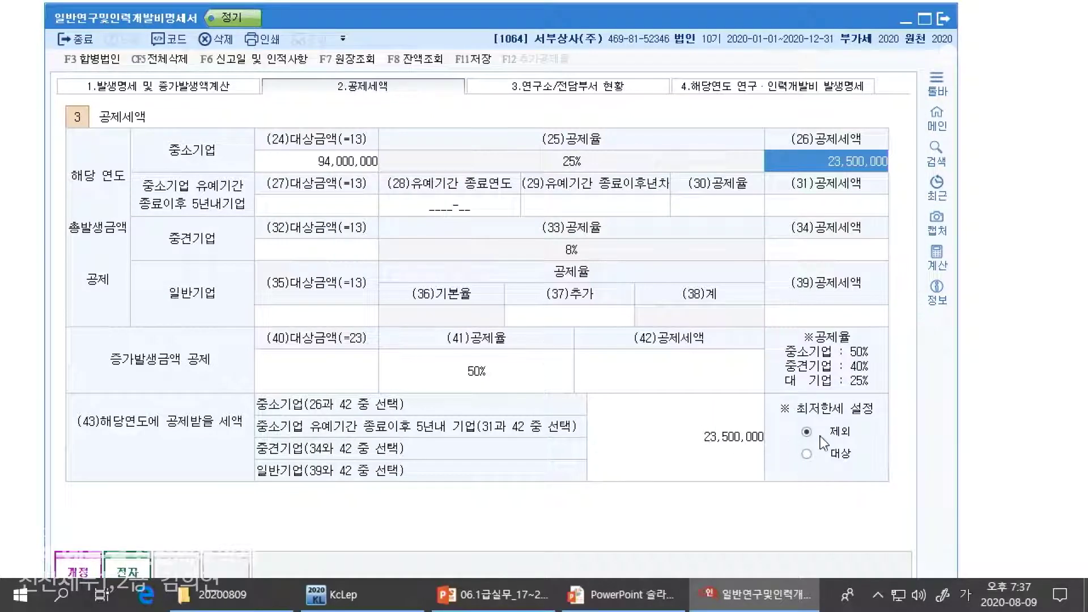
pyautogui.click(844, 437)
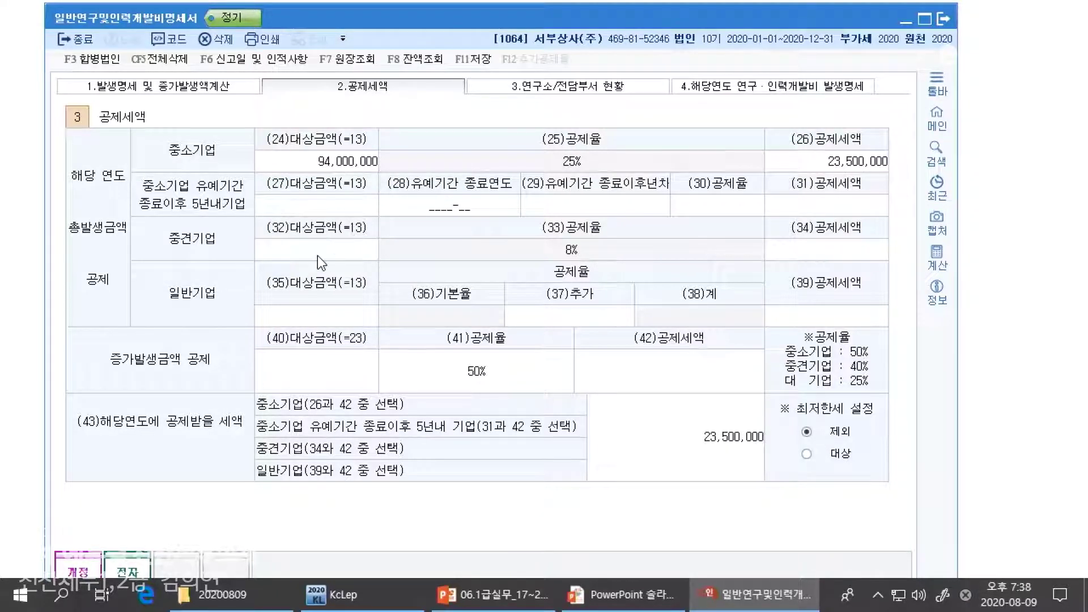
# Step: Compare the (35) and (40) 대상금액 cells with the 발생명세 및 증가발생액계산 section and return to 공제세액
pyautogui.click(306, 316)
pyautogui.click(315, 368)
pyautogui.click(159, 85)
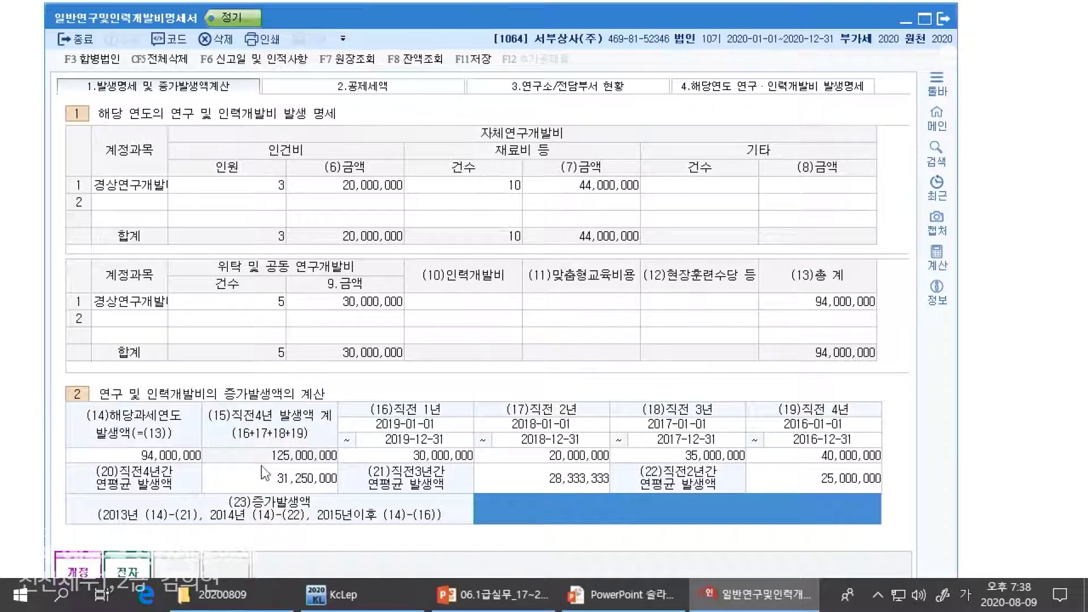
pyautogui.click(406, 87)
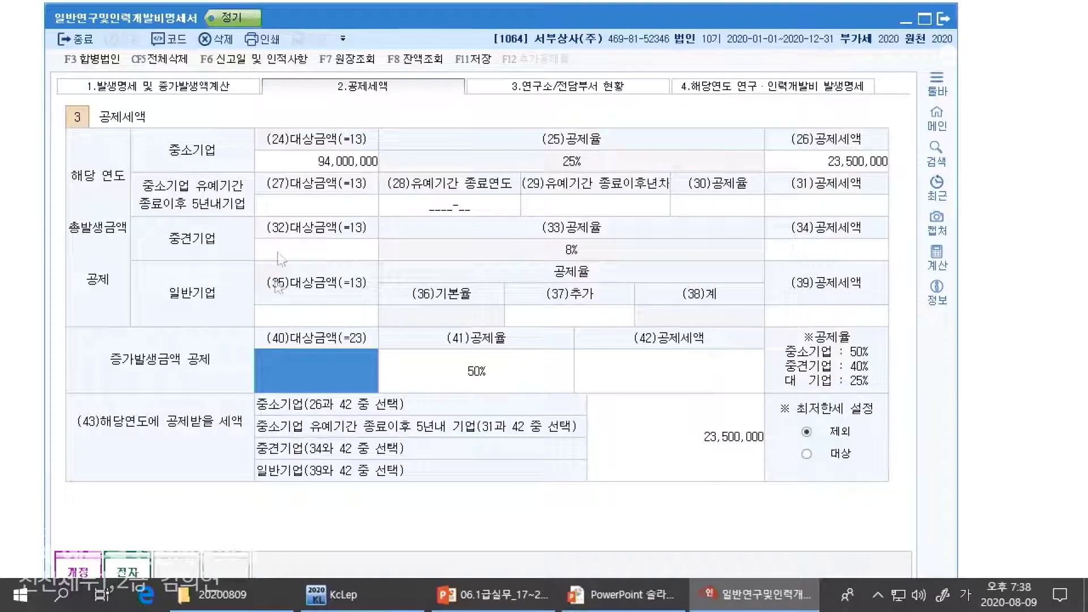
# Step: Recheck the 중소기업 (24)대상금액 and (26)공제세액, view the 서부상사 problem slide, and switch back to KcLep
pyautogui.click(328, 162)
pyautogui.click(849, 164)
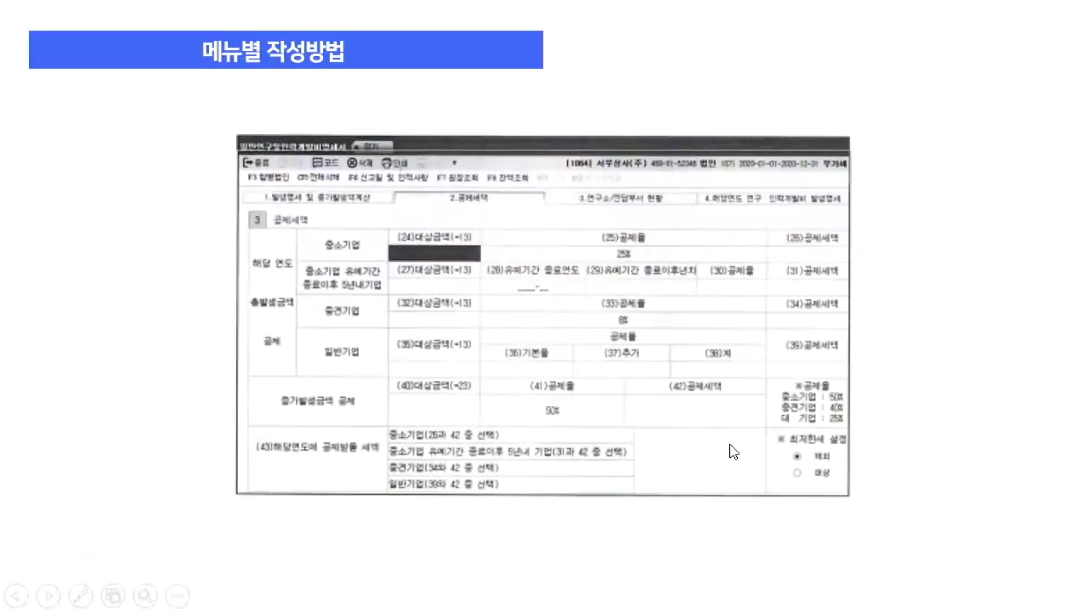
pyautogui.press('Right')
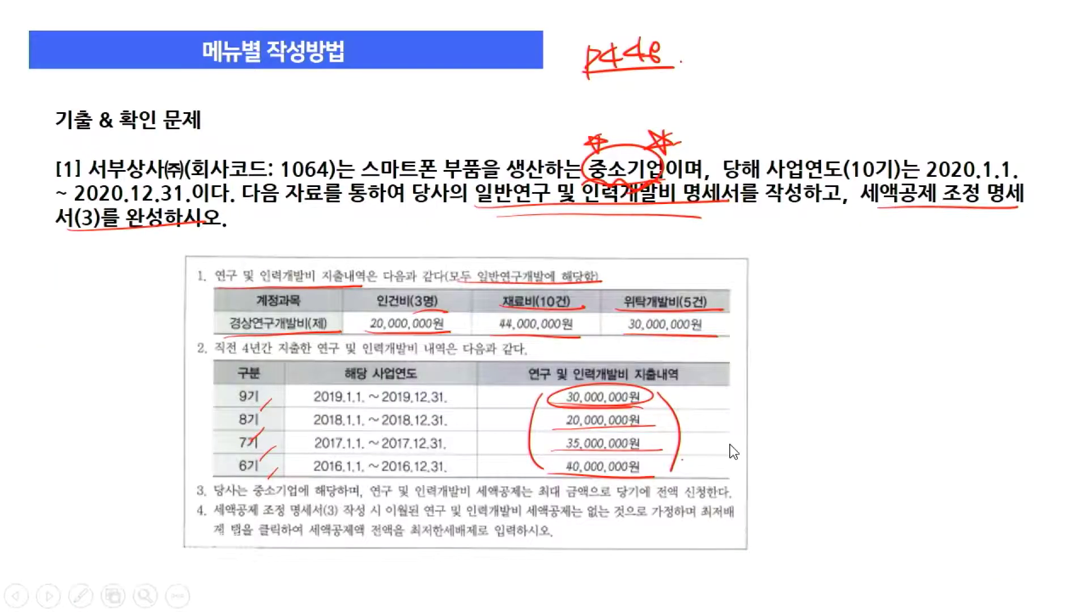
pyautogui.hotkey('alt', 'Tab')
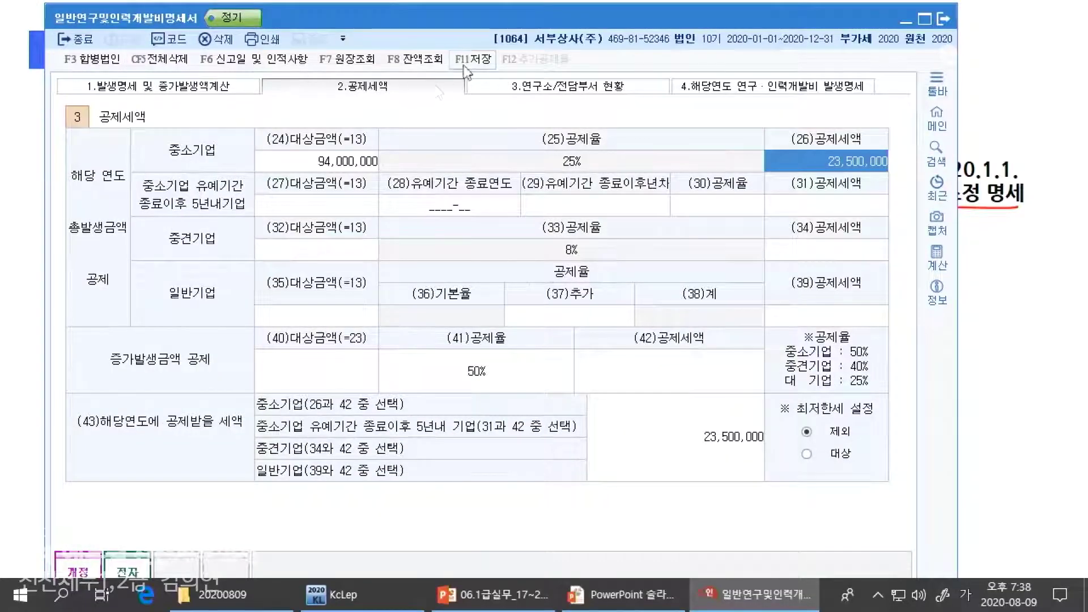
# Step: Save the 일반연구및인력개발비명세서 and close the form
pyautogui.click(464, 65)
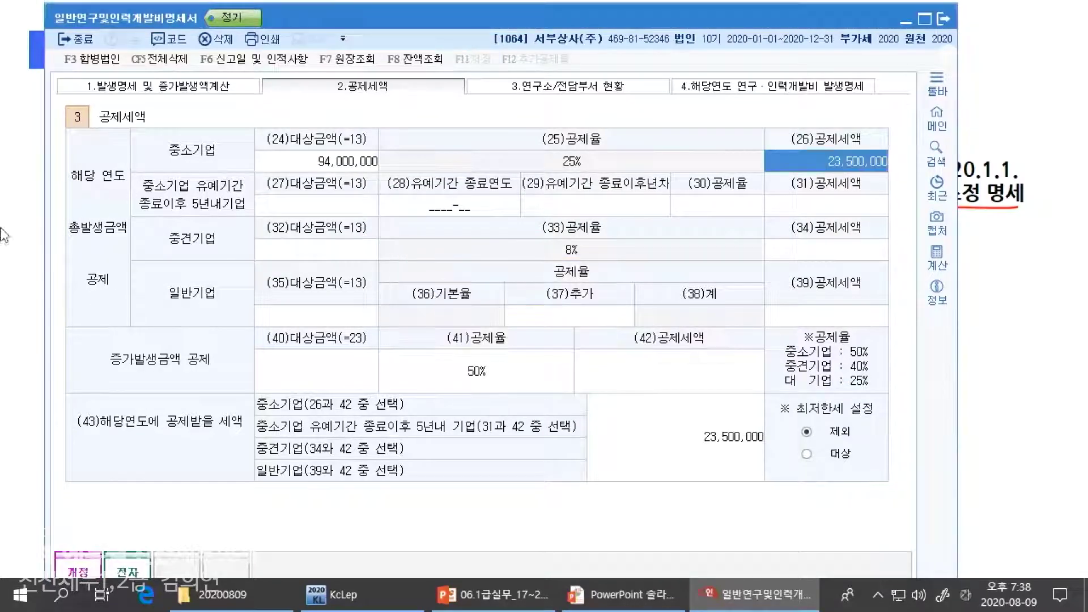
pyautogui.click(205, 86)
pyautogui.click(333, 86)
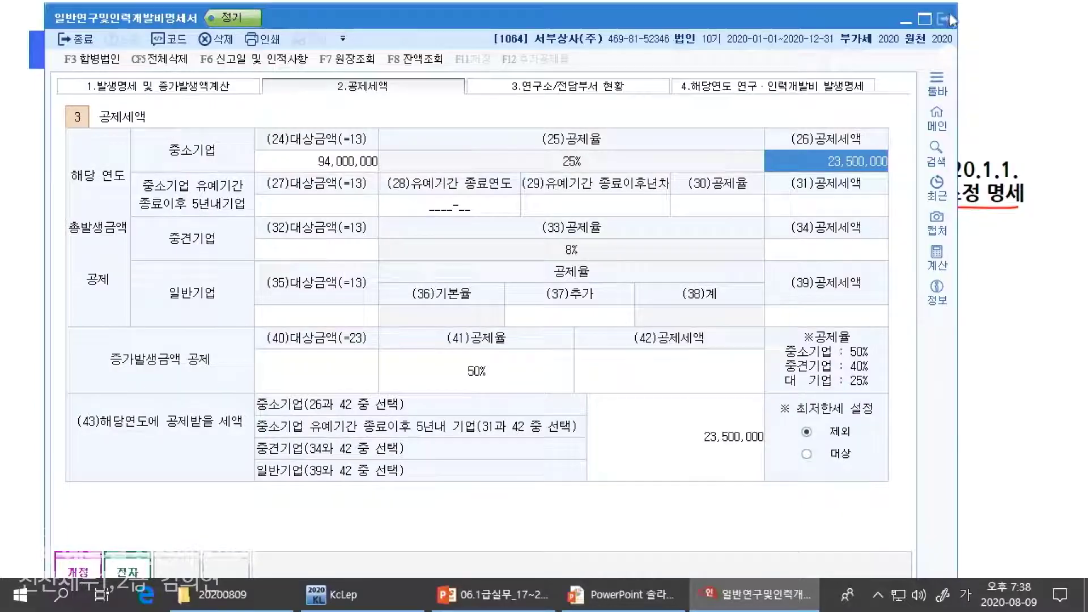
pyautogui.click(950, 17)
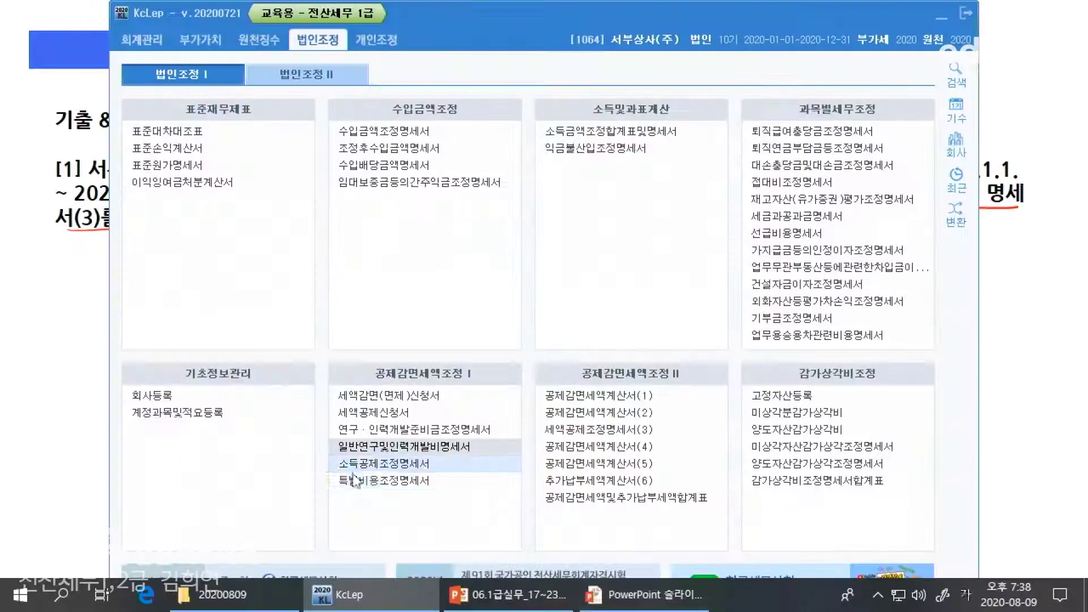
# Step: Open 세액공제조정명세서(3) and load the tax credit data from the saved statements into 세액공제(1)
pyautogui.hotkey('alt', 'Tab')
pyautogui.click(623, 429)
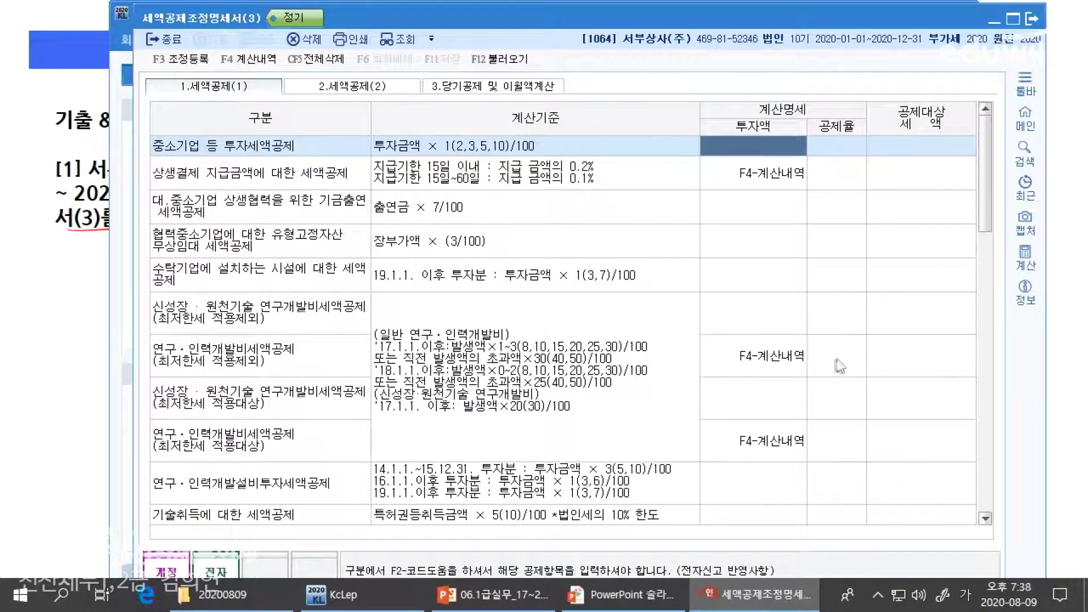
pyautogui.click(478, 59)
pyautogui.click(669, 413)
# Step: Compare the 공제대상세액 of 연구·인력개발비세액공제 in the 최저한세 적용제외 and 적용대상 rows
pyautogui.click(899, 355)
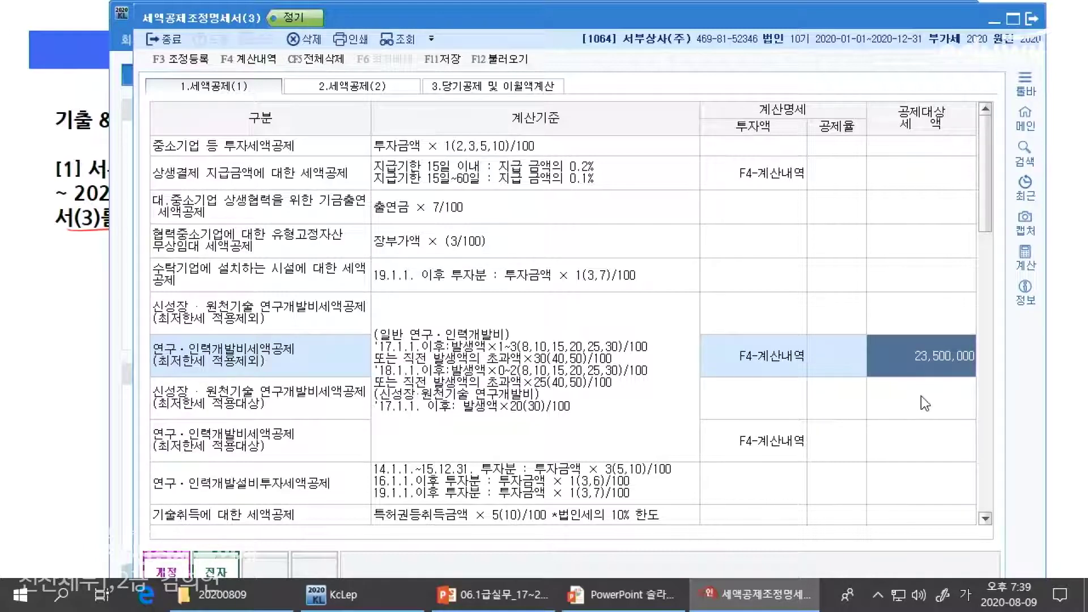
pyautogui.click(934, 454)
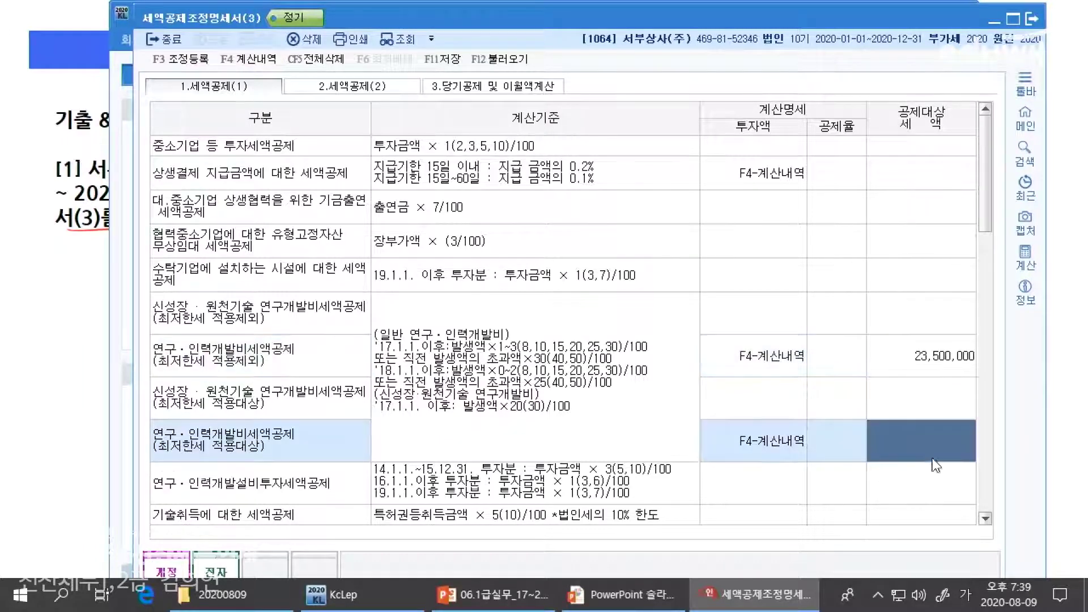
pyautogui.click(938, 360)
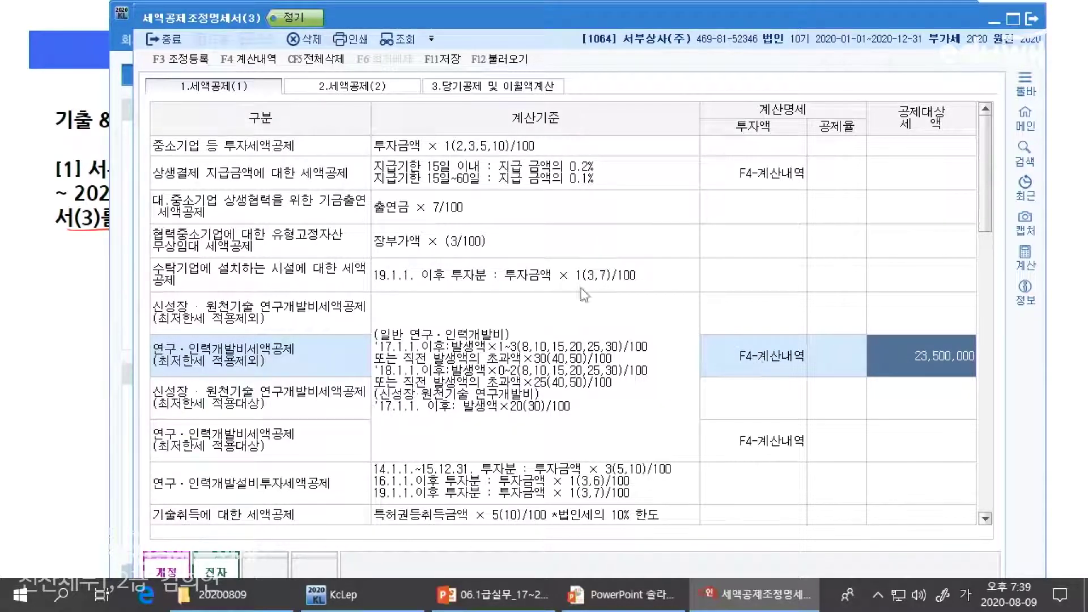
# Step: In 당기공제 및 이월액계산, search 공제구분 for 연구 and enter 연구·인력개발비세액공제(최저한세제외) as the first 구분
pyautogui.click(522, 86)
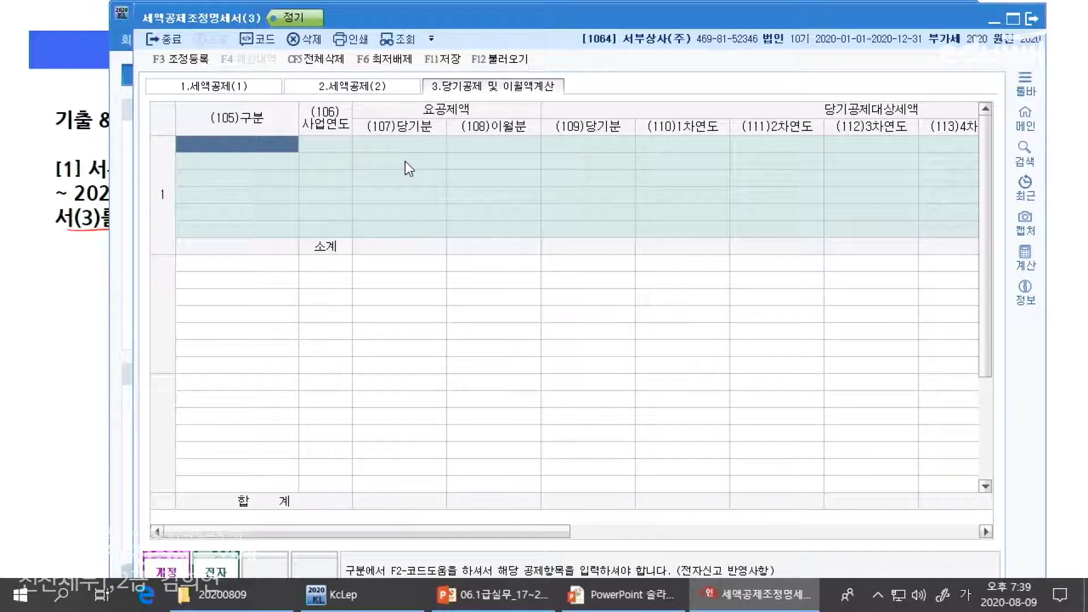
pyautogui.press('F2')
pyautogui.write('연')
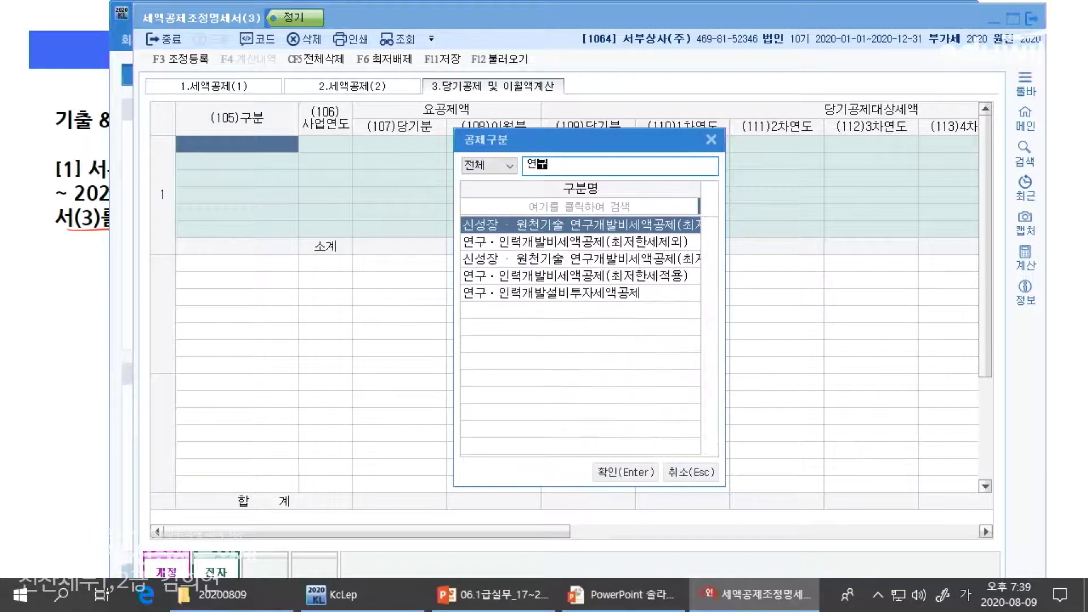
pyautogui.write('구')
pyautogui.press('Down')
pyautogui.press('Return')
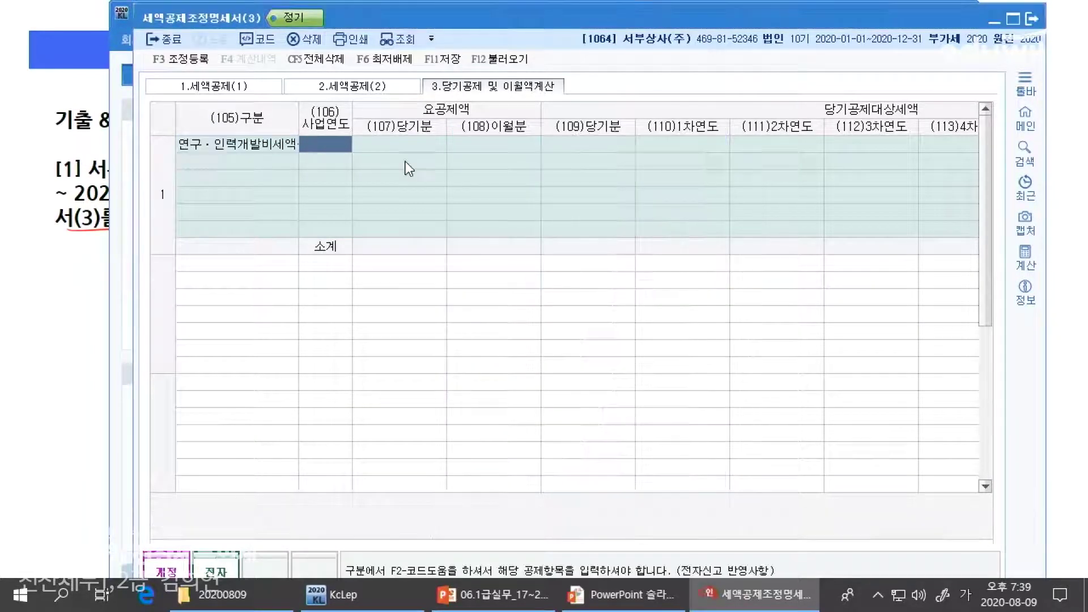
# Step: Set the credit row's 사업연도 to 2020 and its 요공제액 (107)당기분 to 23,500,000
pyautogui.write('2020')
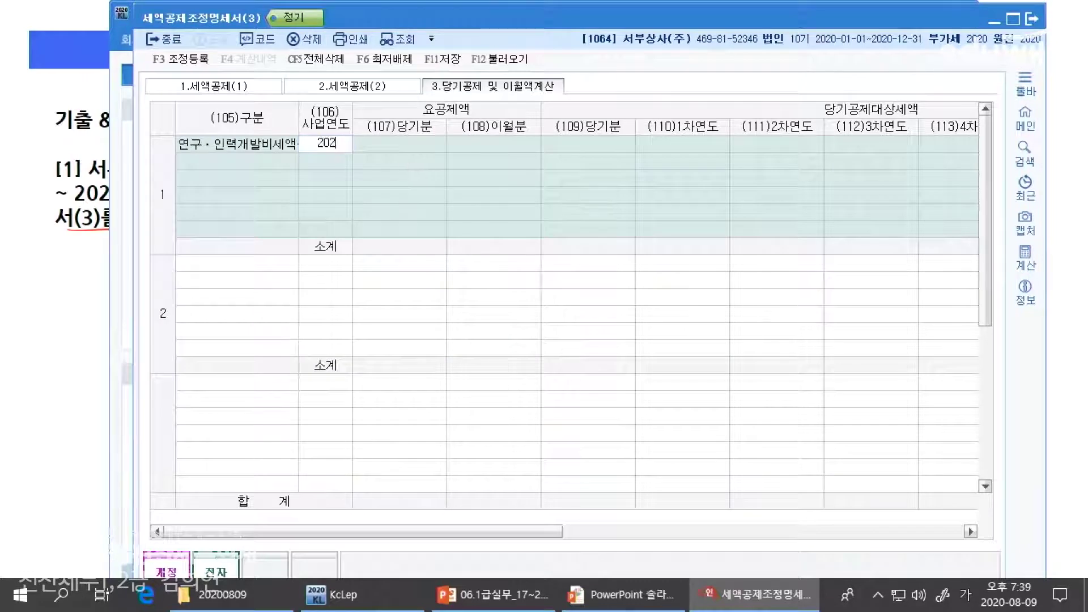
pyautogui.press('Return')
pyautogui.write('23500000')
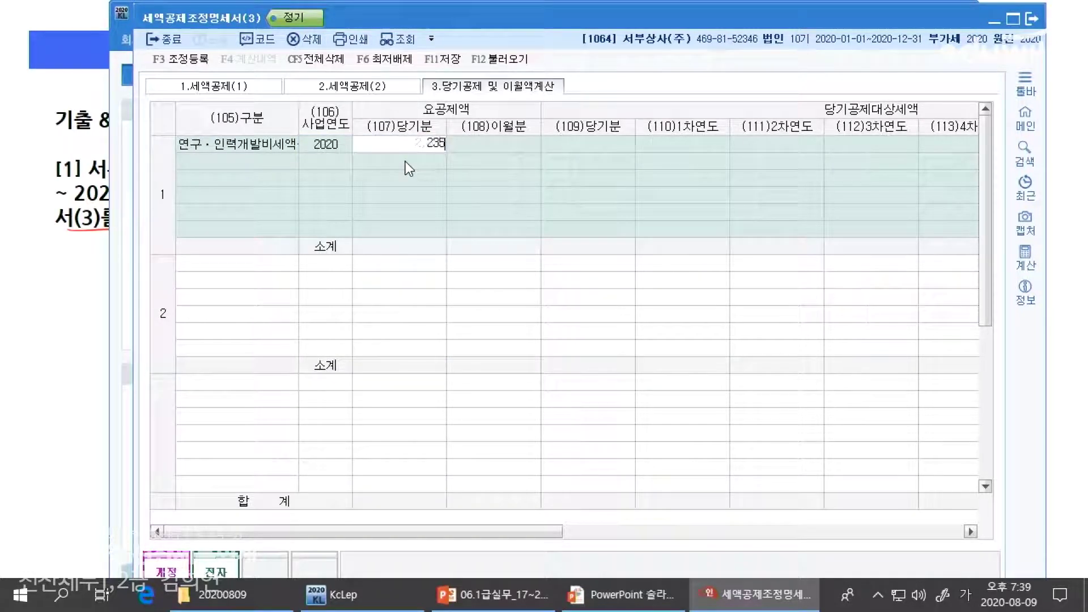
pyautogui.press('Return')
pyautogui.press('Return')
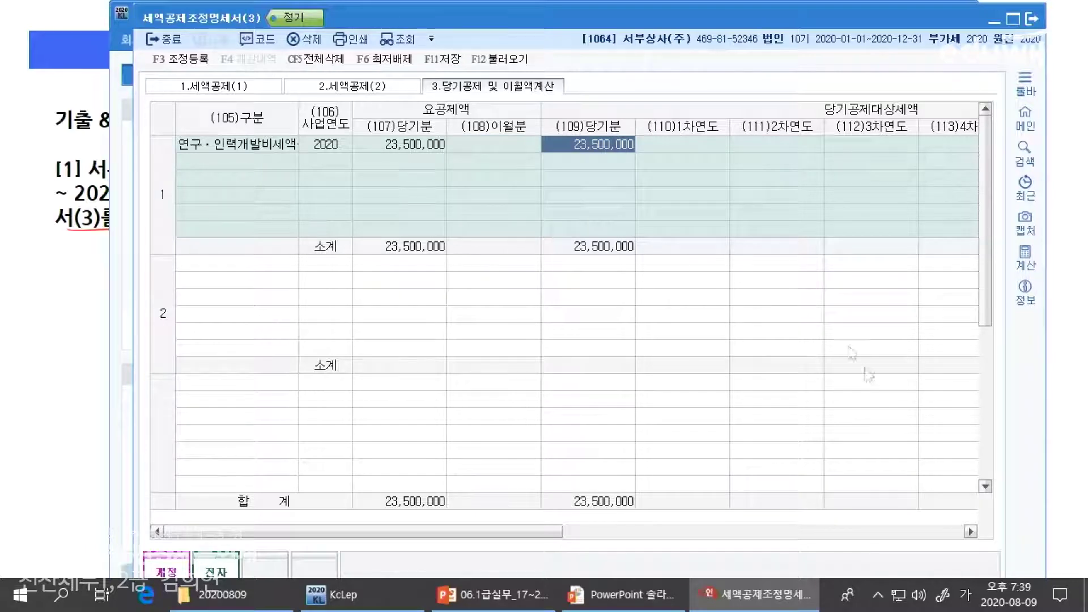
# Step: Review the credit row's columns through (120)이월액, then save and close 세액공제조정명세서(3)
pyautogui.moveTo(539, 536); pyautogui.dragTo(851, 545)
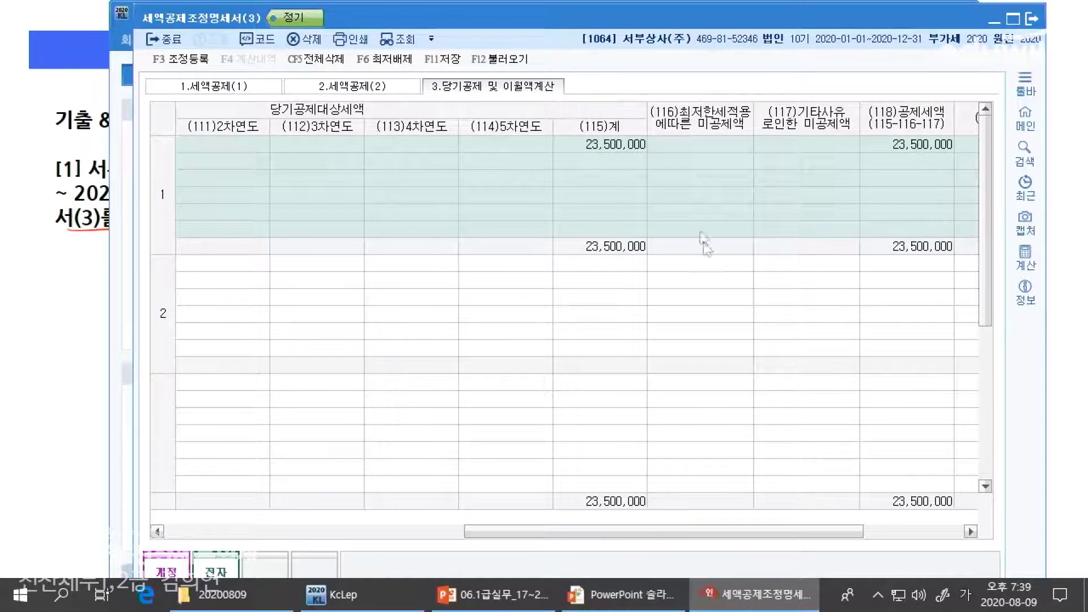
pyautogui.click(921, 531)
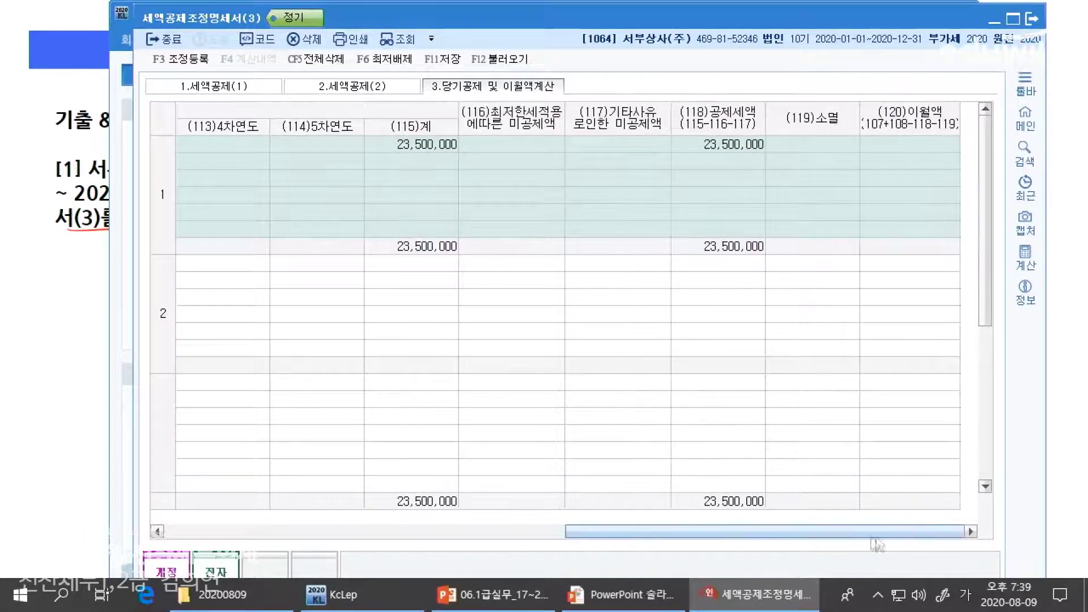
pyautogui.moveTo(920, 532); pyautogui.dragTo(349, 544)
pyautogui.click(452, 60)
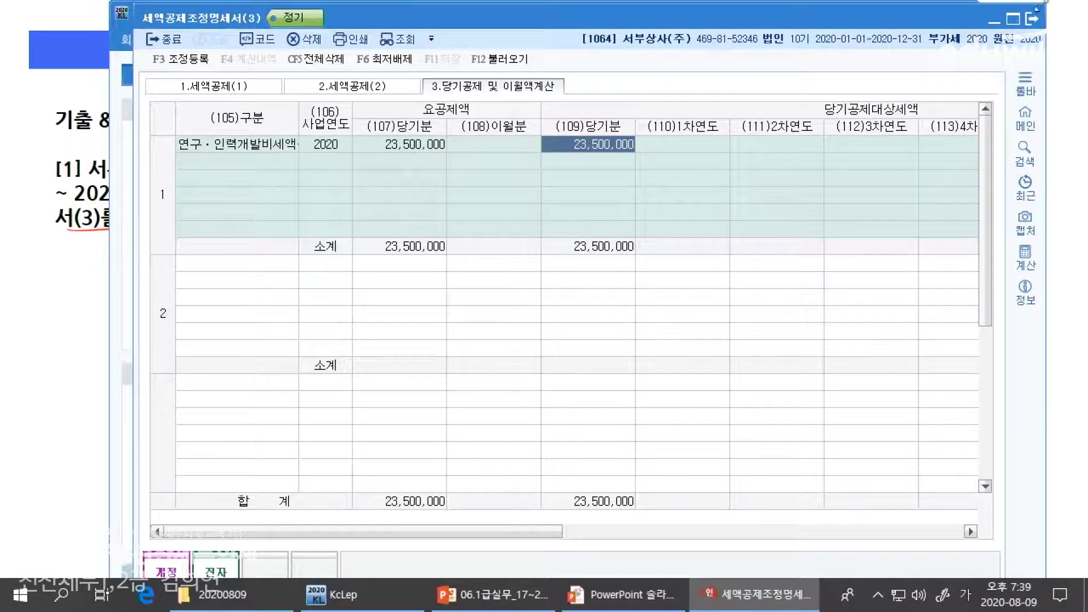
pyautogui.click(1032, 18)
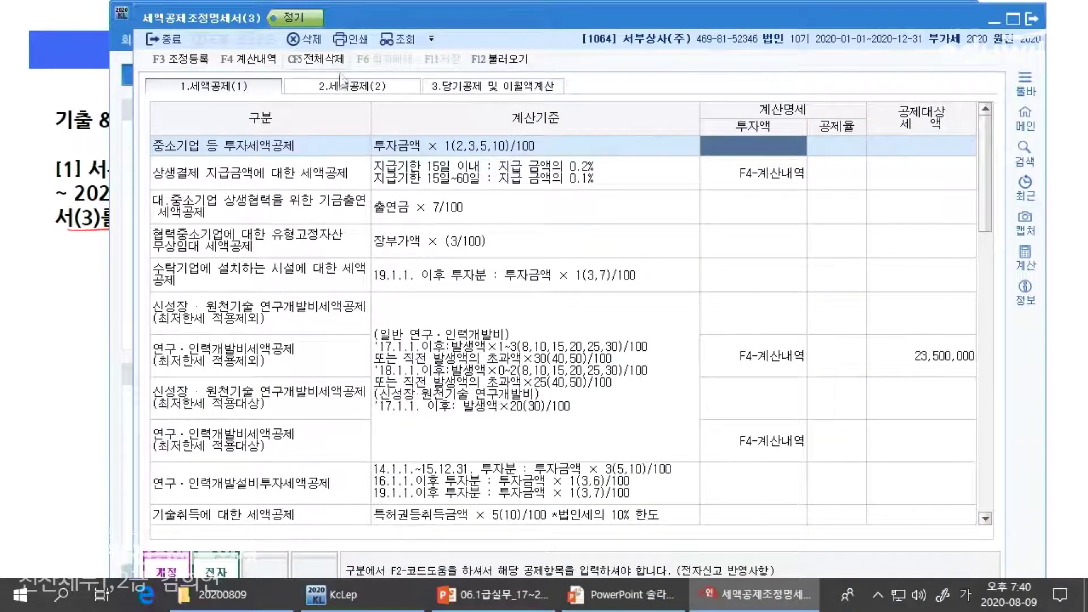
# Step: In 당기공제 및 이월액계산, set the 2020 최저배제 amount to 23,500,000, apply it, and save the form
pyautogui.click(499, 88)
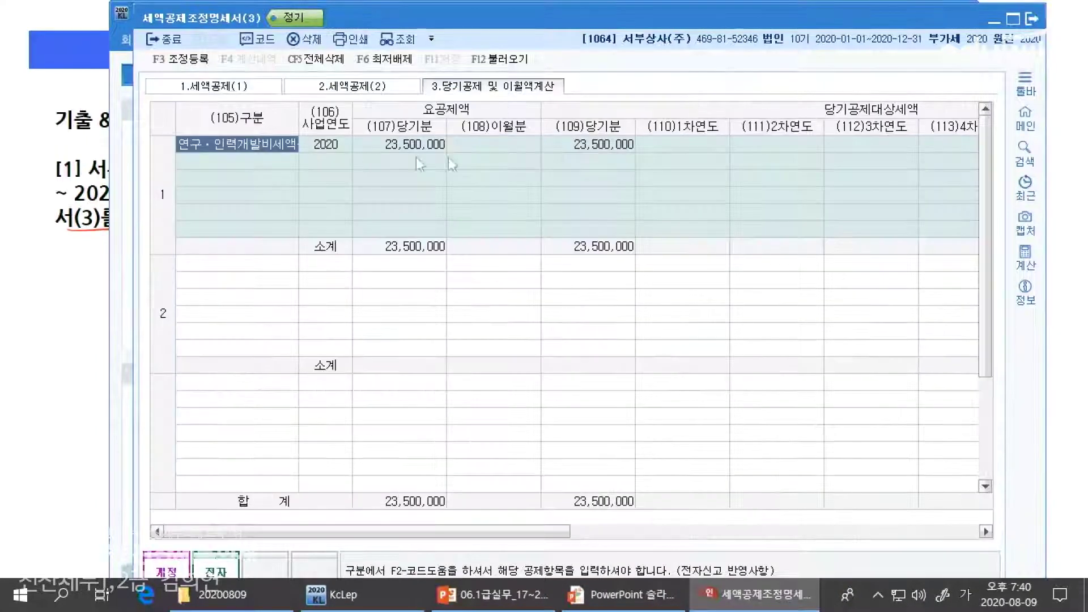
pyautogui.click(395, 64)
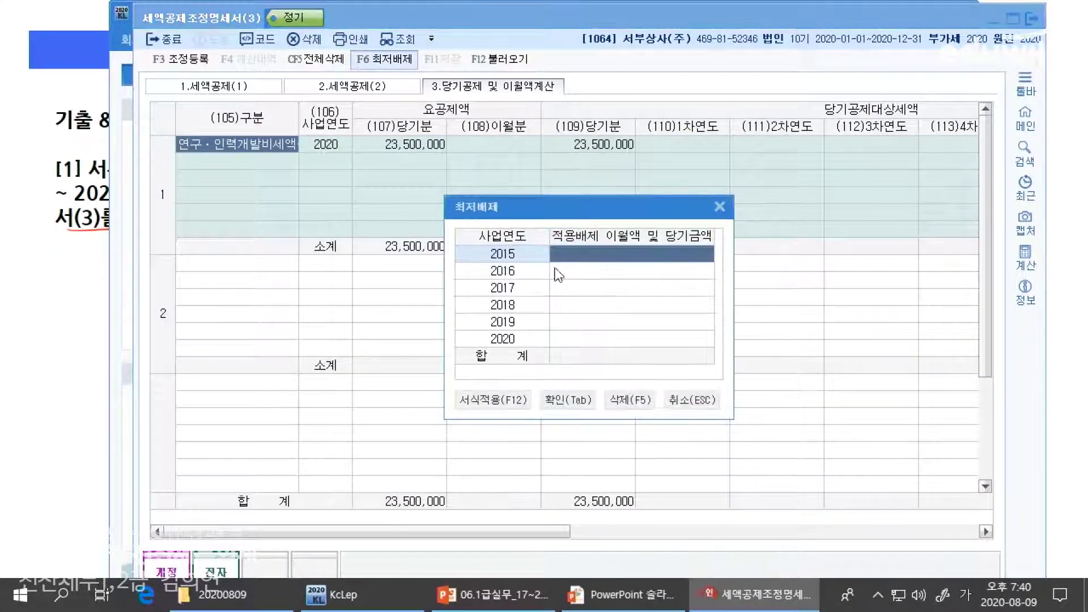
pyautogui.click(579, 339)
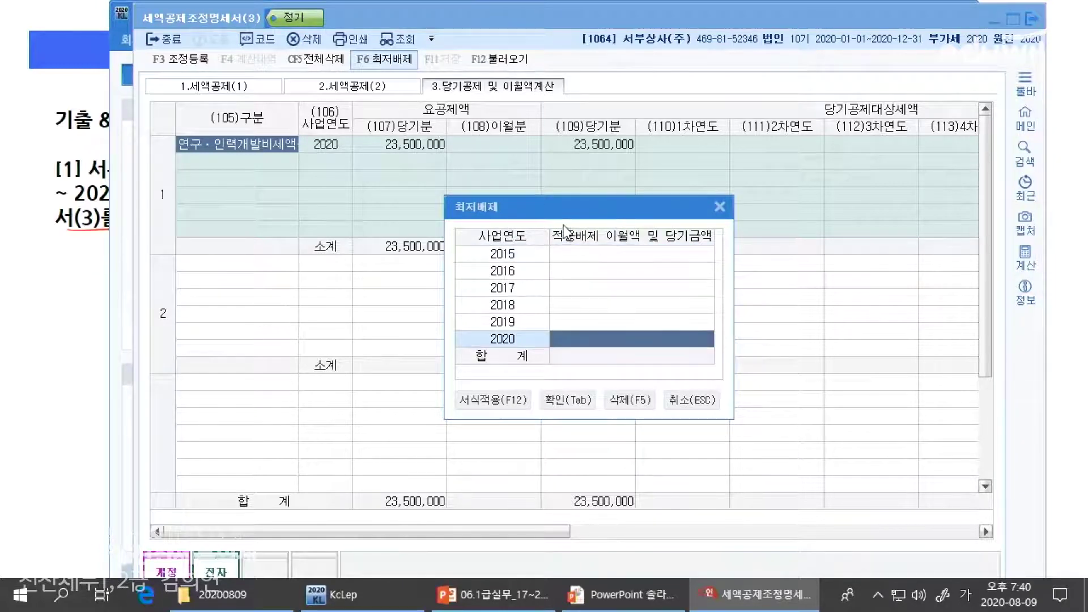
pyautogui.write('23,500,000')
pyautogui.press('Return')
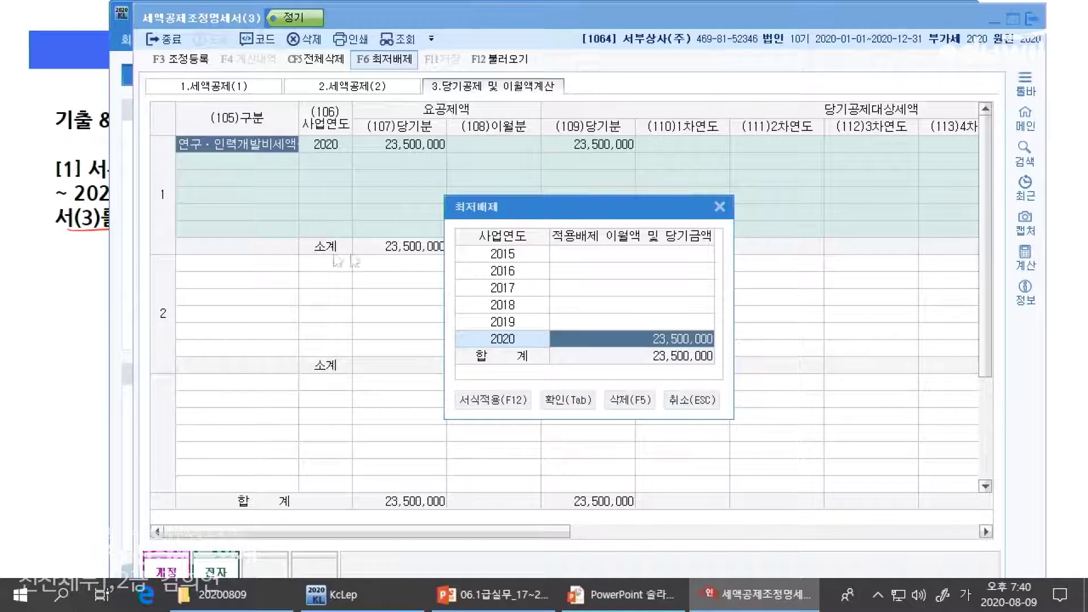
pyautogui.click(568, 400)
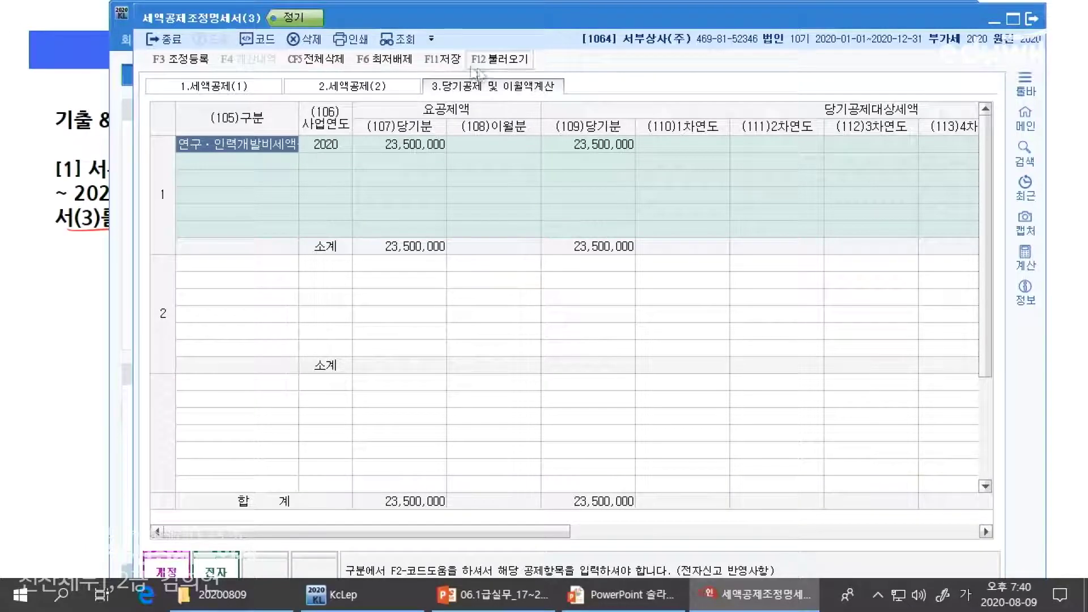
pyautogui.press('F11')
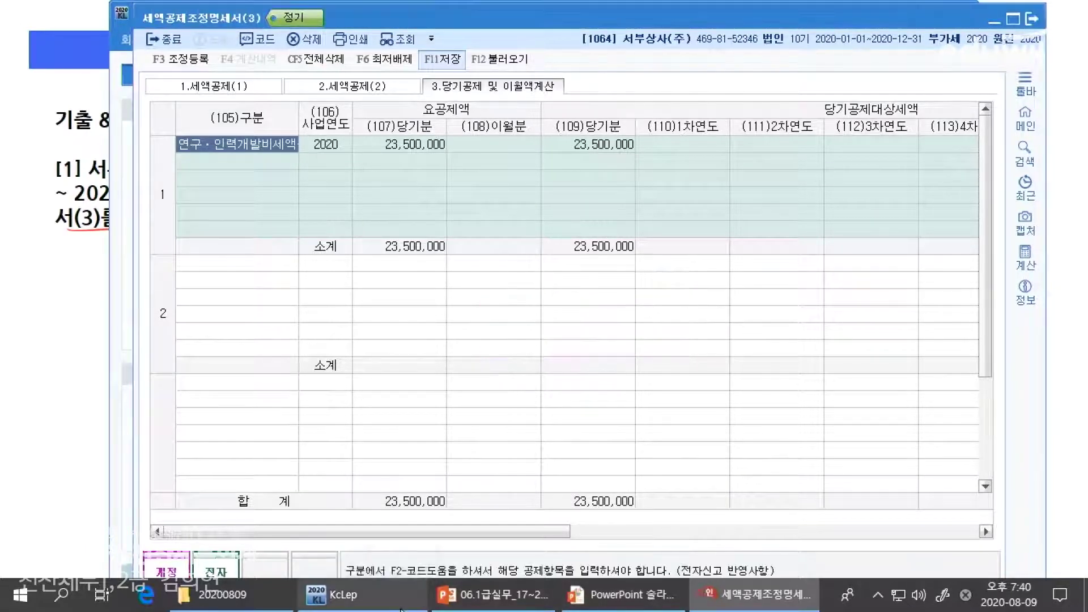
# Step: Open 최저한세조정계산서 from 법인조정 II and load its data
pyautogui.click(331, 594)
pyautogui.click(307, 74)
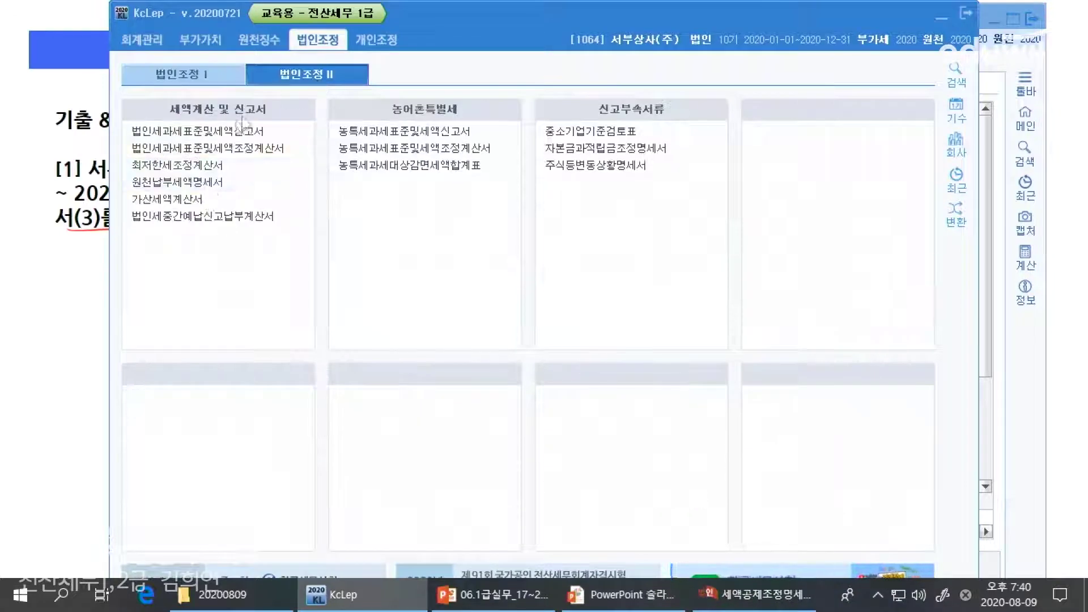
pyautogui.click(195, 165)
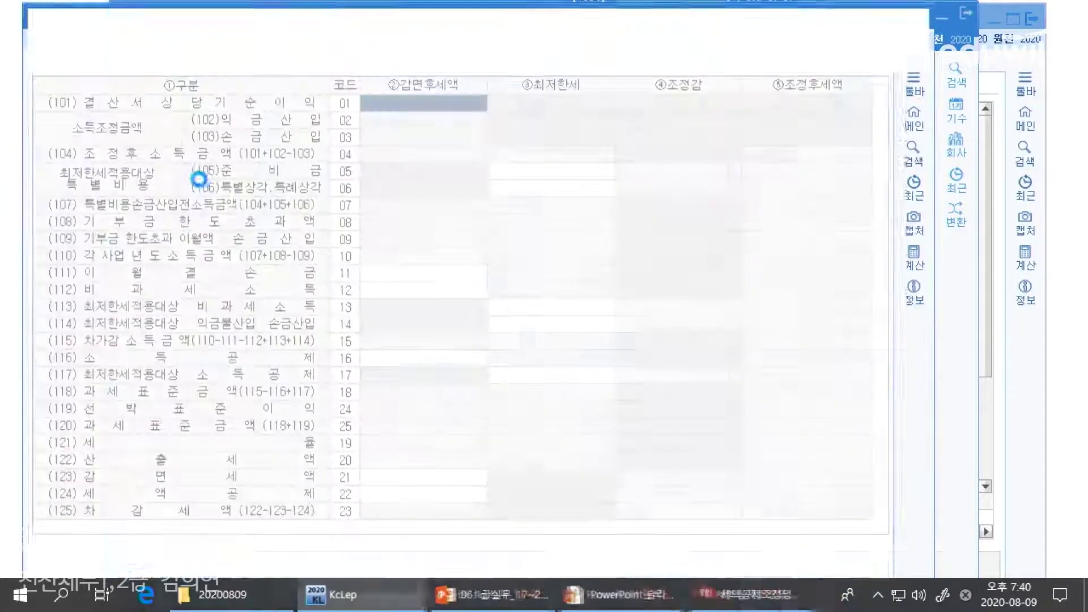
pyautogui.click(575, 59)
pyautogui.click(515, 337)
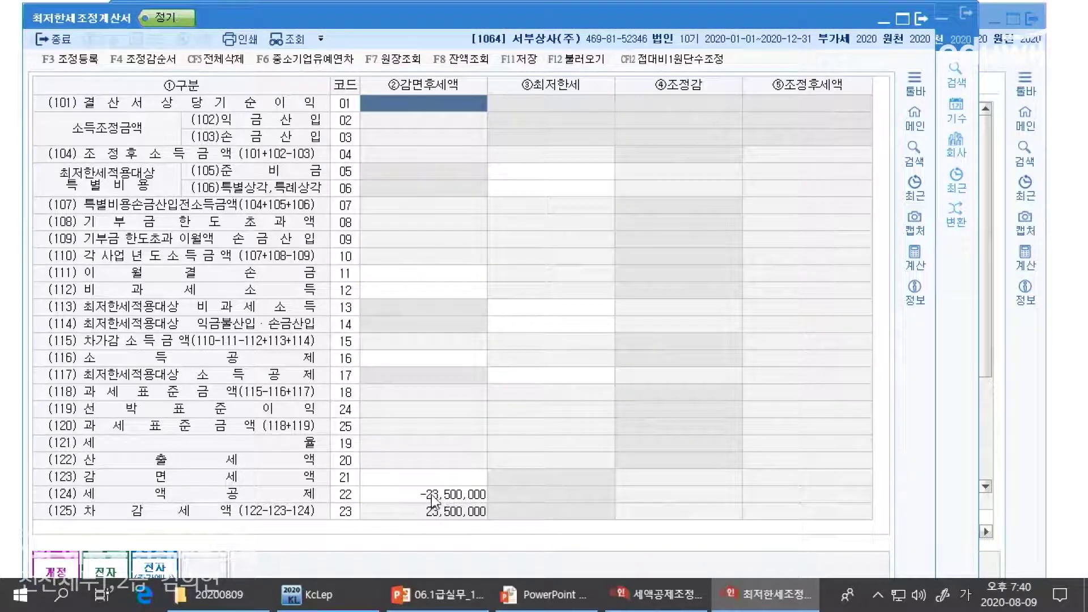
# Step: Check the 감면후세액 cells for (123)감면세액 and (124)세액공제 against the credit row in 세액공제조정명세서(3)
pyautogui.click(431, 494)
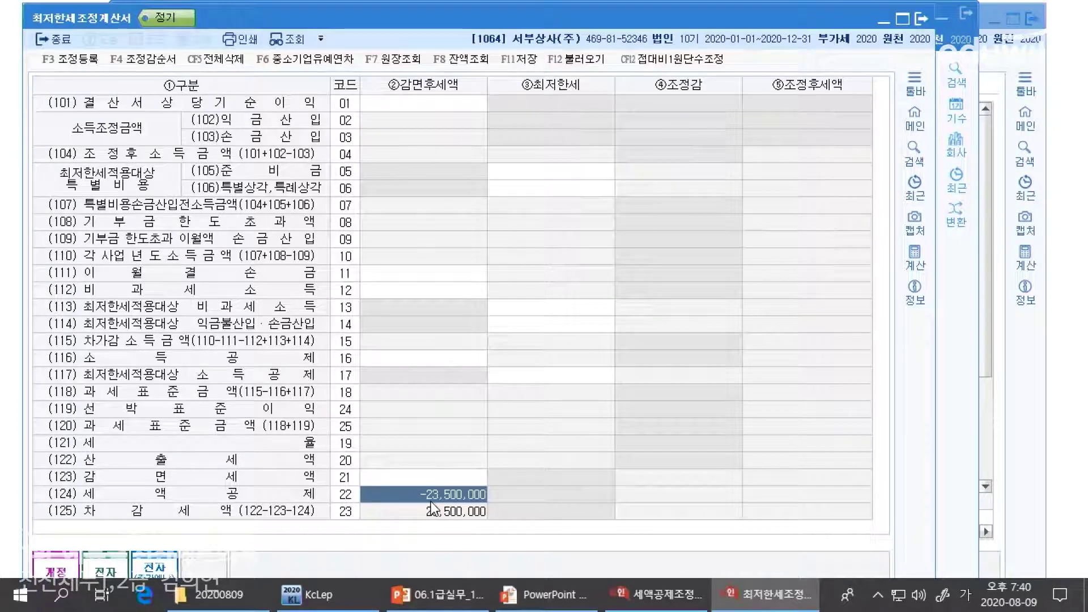
pyautogui.click(440, 478)
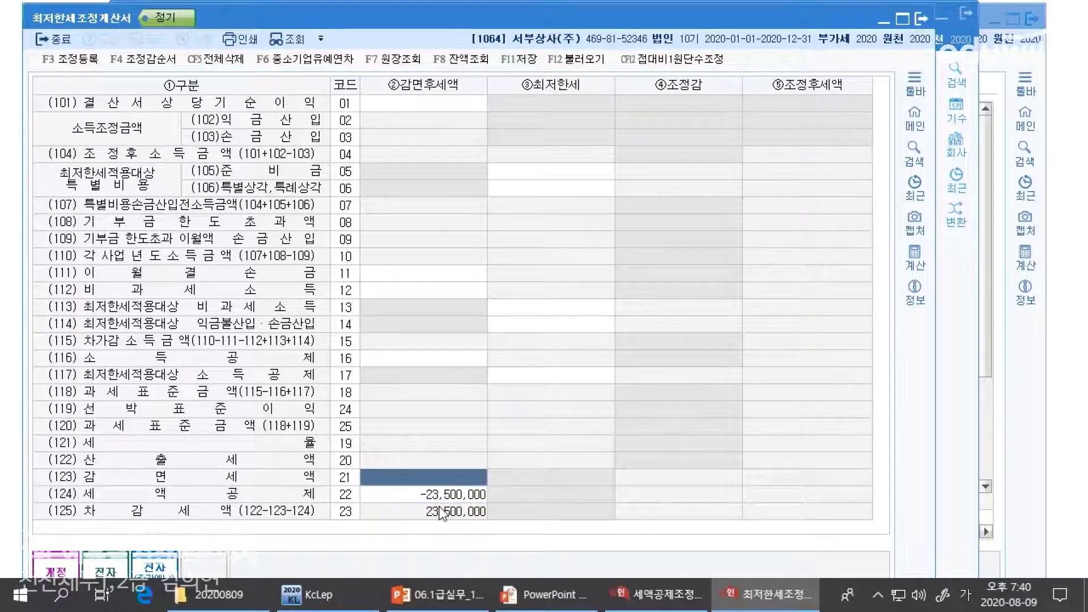
pyautogui.click(422, 496)
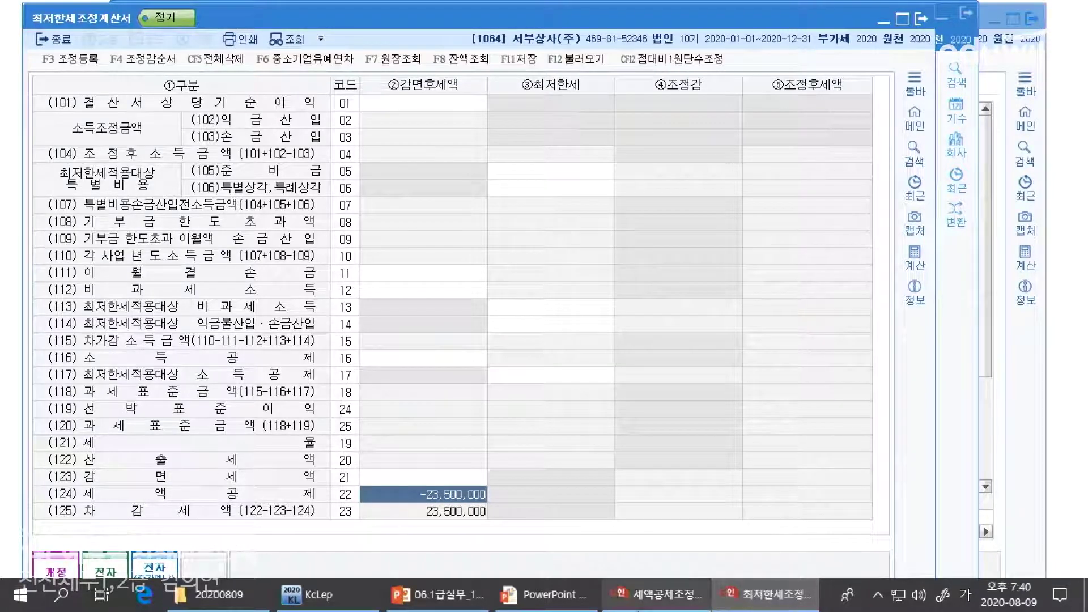
pyautogui.click(639, 601)
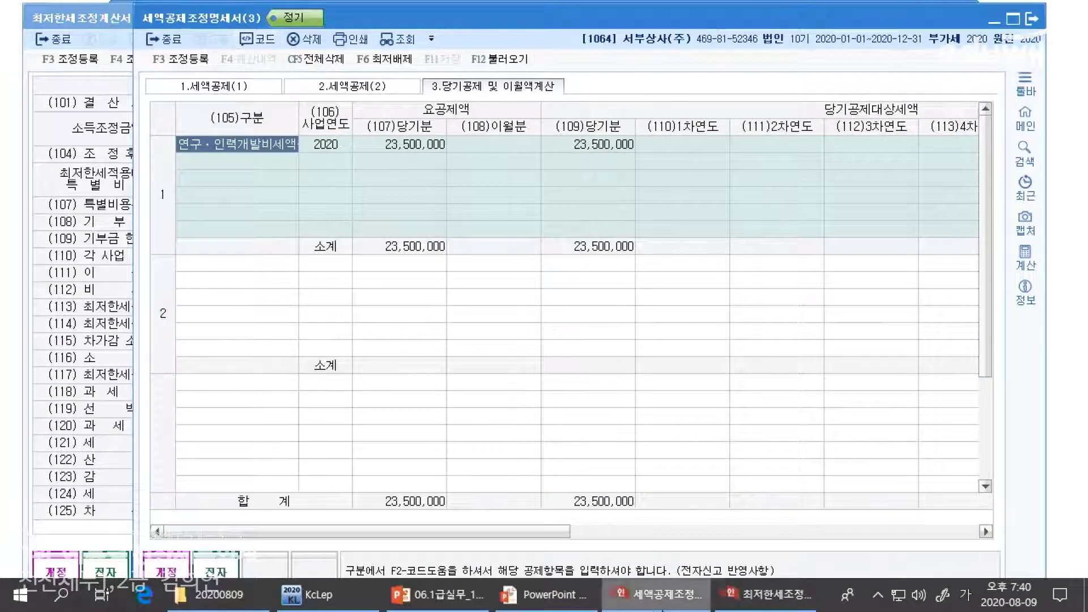
pyautogui.hotkey('alt', 'Tab')
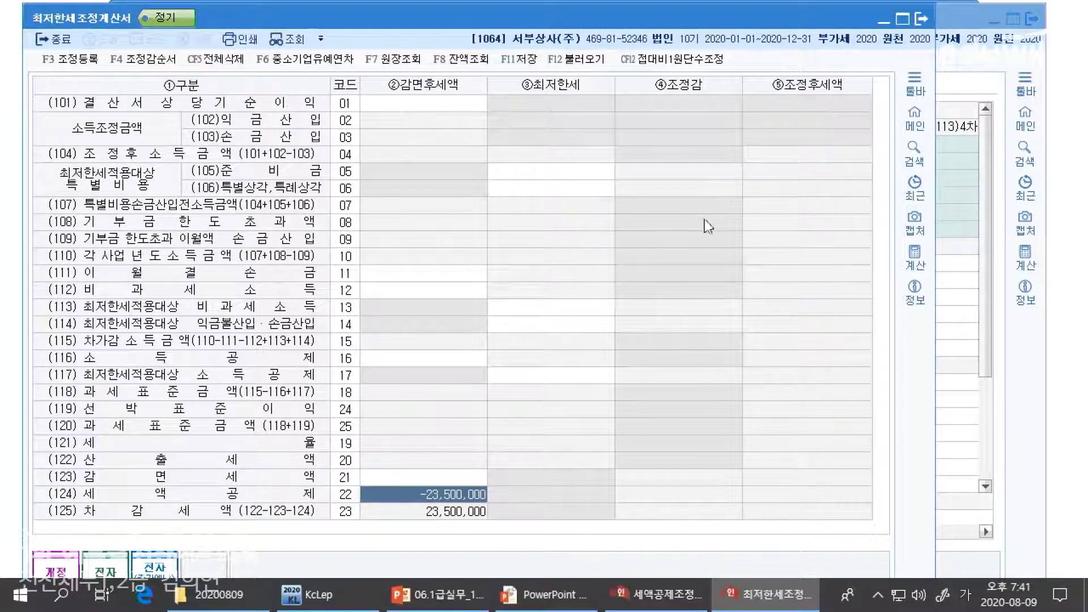
# Step: Return to 세액공제조정명세서(3), clear the 2020 amount in 최저배제, and cancel out of the settings
pyautogui.click(623, 595)
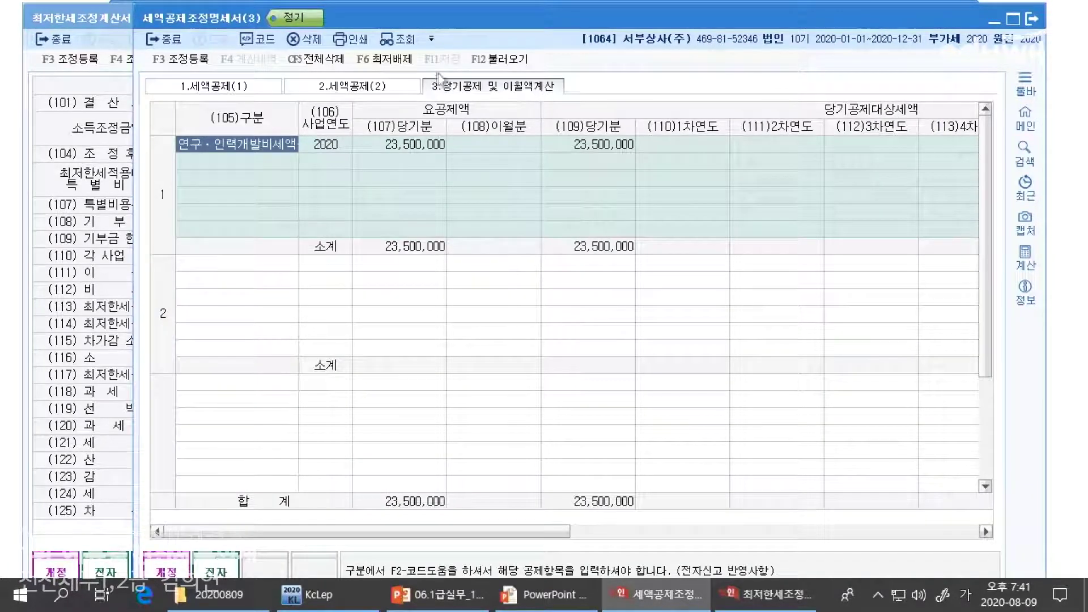
pyautogui.click(384, 59)
pyautogui.click(609, 343)
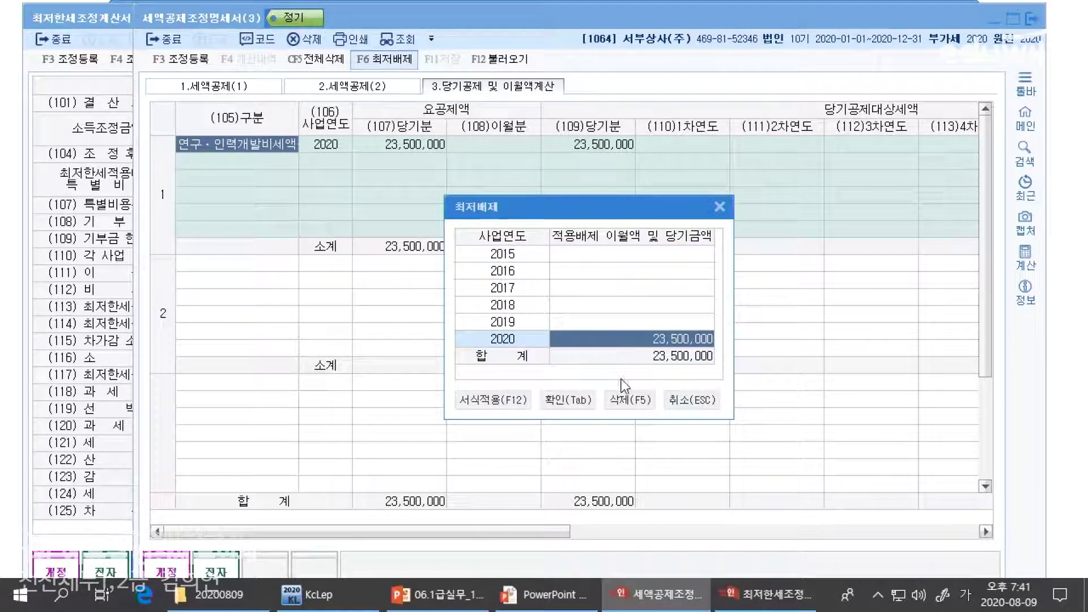
pyautogui.click(629, 399)
pyautogui.click(605, 340)
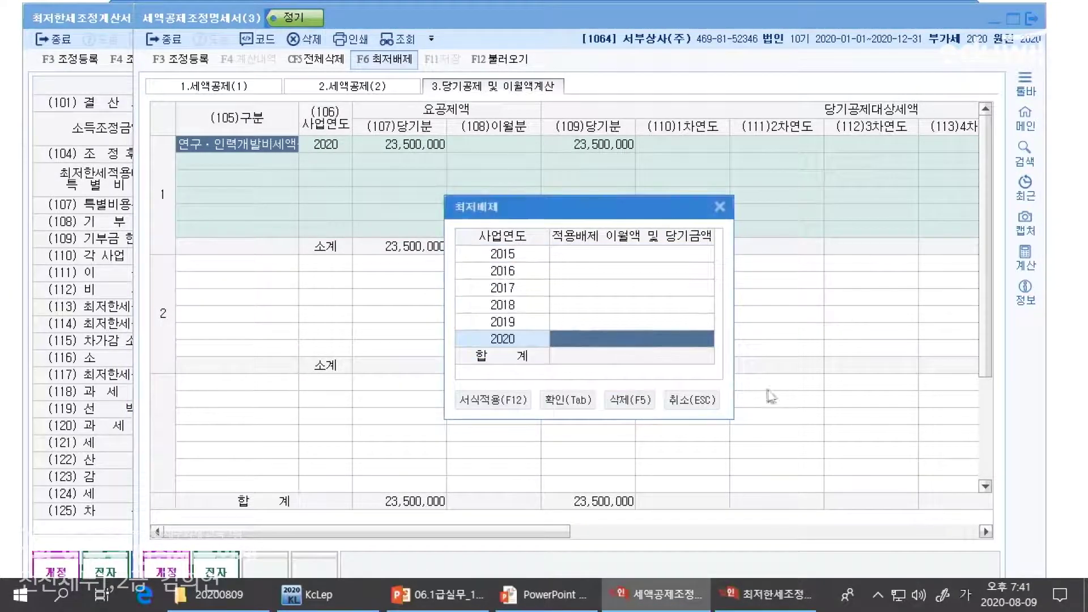
pyautogui.click(692, 399)
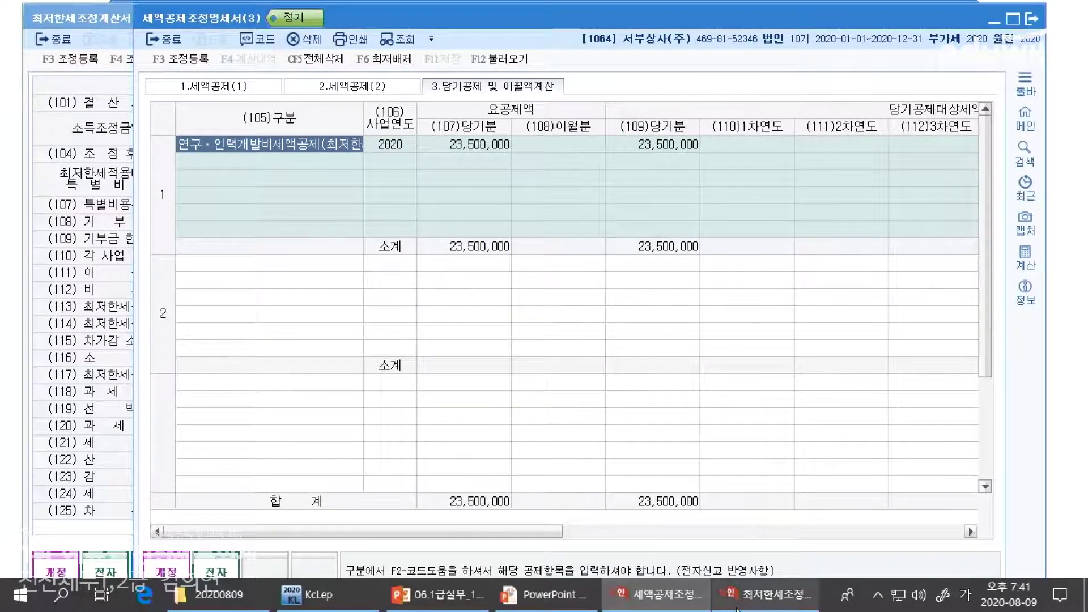
# Step: Switch to 최저한세조정계산서 and reload its marked data
pyautogui.click(767, 594)
pyautogui.click(658, 593)
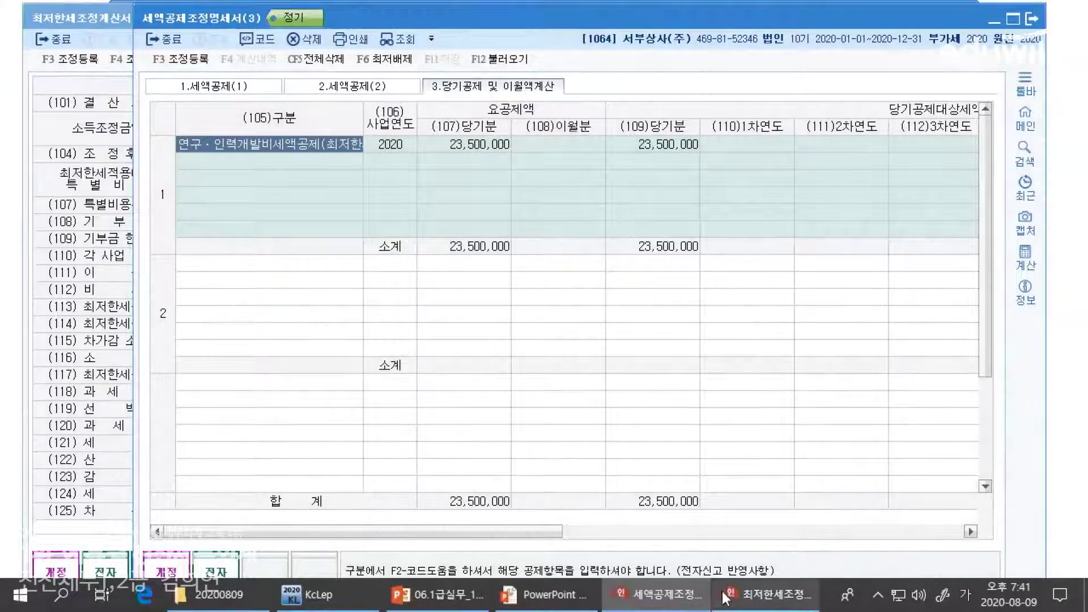
pyautogui.click(725, 596)
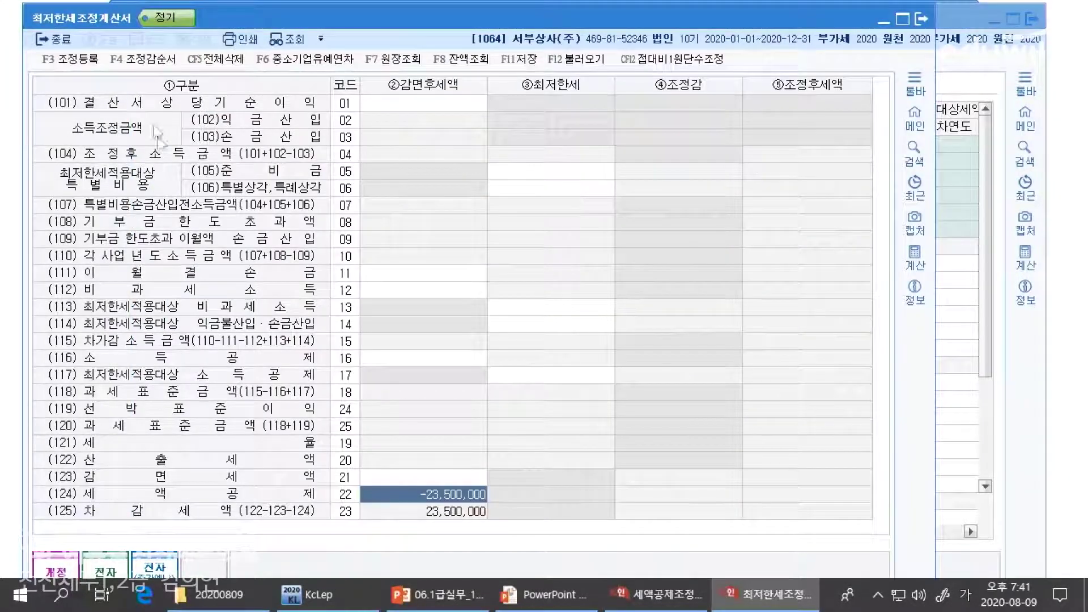
pyautogui.click(569, 57)
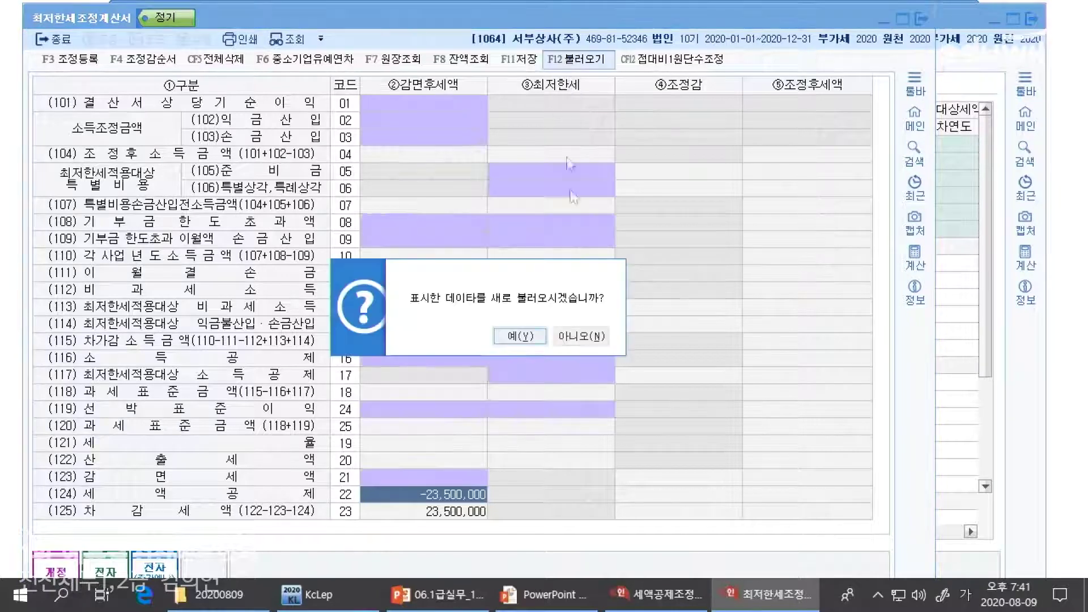
pyautogui.click(508, 343)
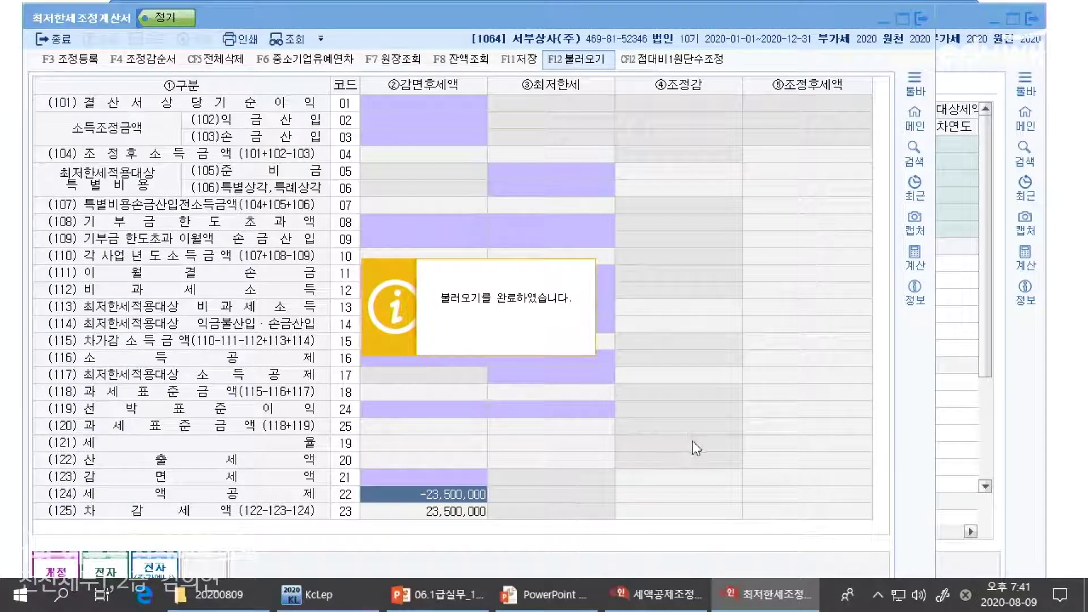
pyautogui.press('Return')
# Step: Back in 세액공제조정명세서(3), try deleting the 2020 line in 최저배제 and cancel out of the dialog
pyautogui.click(973, 196)
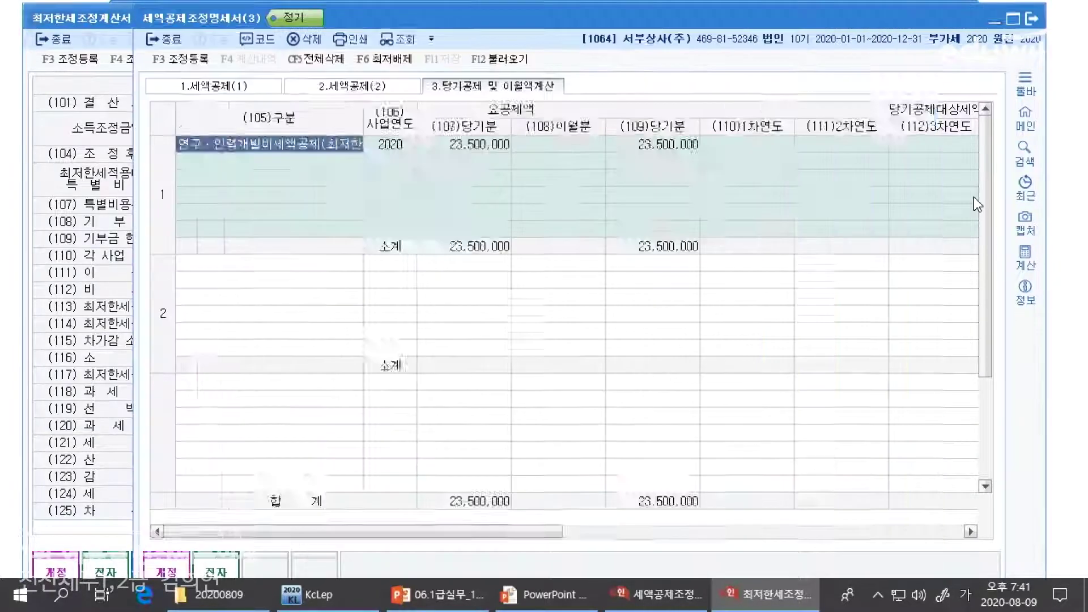
pyautogui.click(369, 62)
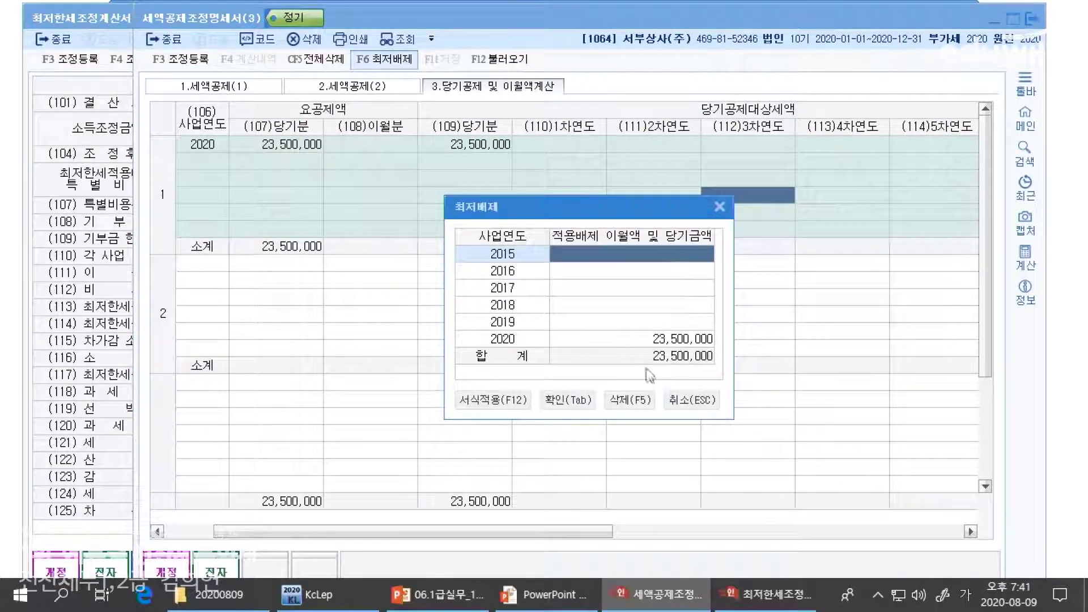
pyautogui.click(650, 343)
pyautogui.click(650, 396)
pyautogui.press('Return')
pyautogui.click(683, 399)
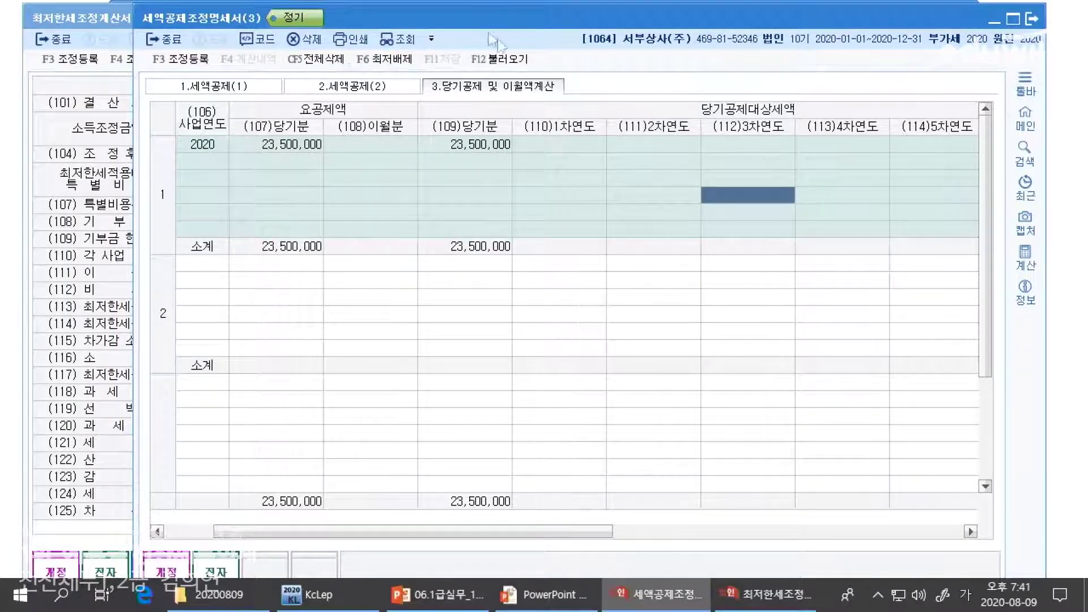
# Step: Load the data into 최저한세조정계산서 again to recheck the (124)세액공제 figure
pyautogui.click(765, 594)
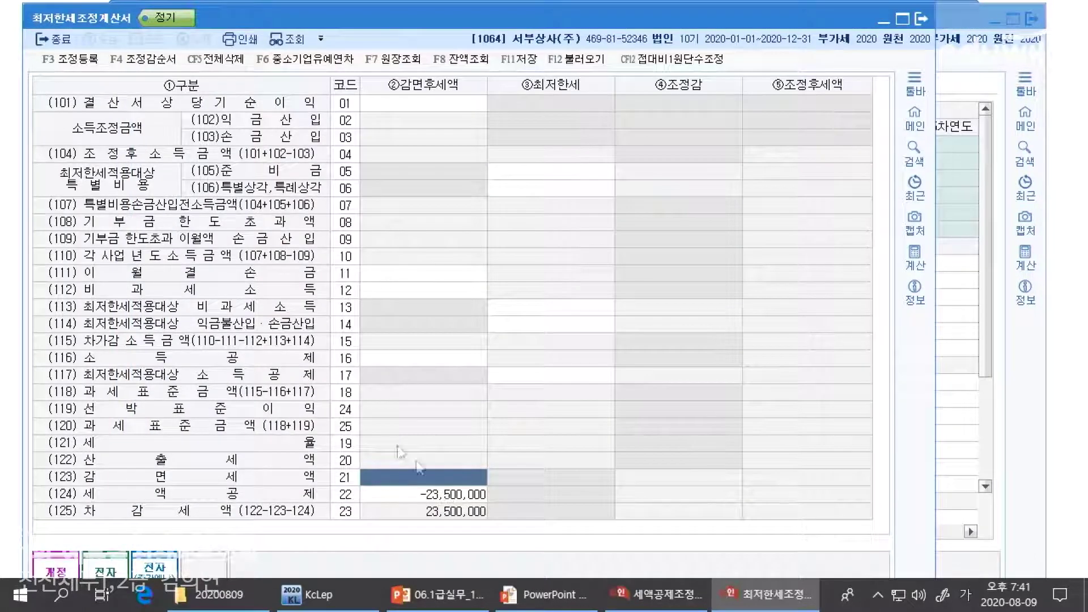
pyautogui.click(563, 63)
pyautogui.press('Return')
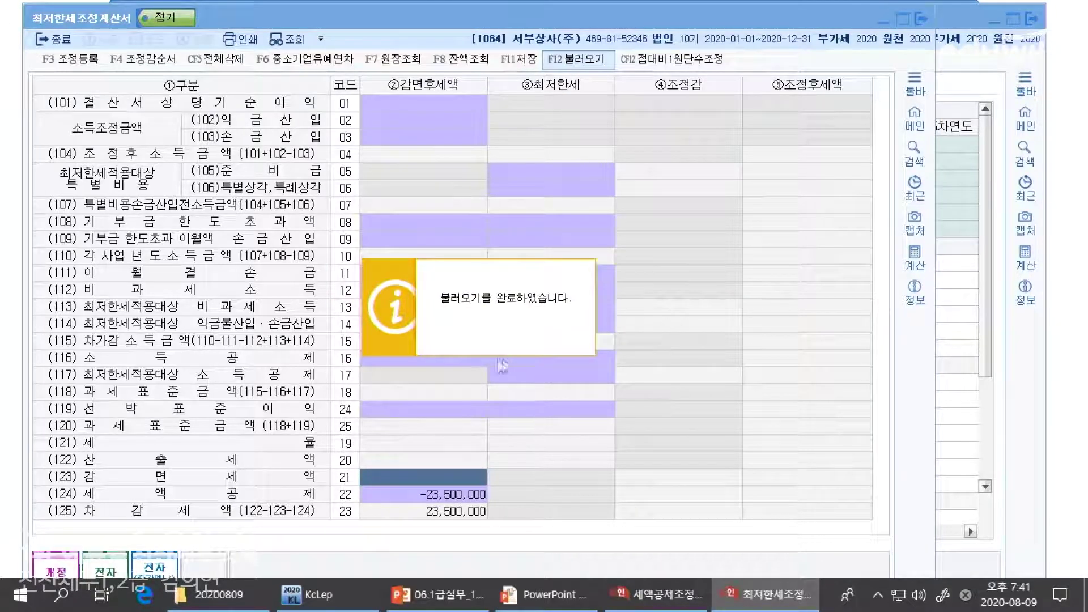
pyautogui.click(491, 348)
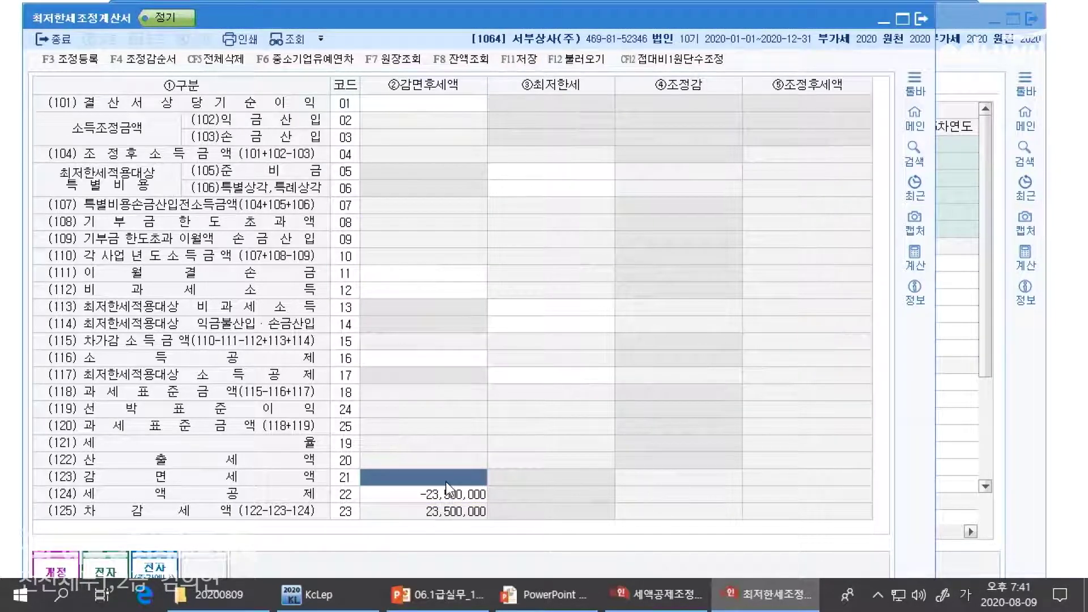
# Step: Try once more to delete the 2020 최저배제 line, cancel the dialog, and close 세액공제조정명세서(3)
pyautogui.click(657, 594)
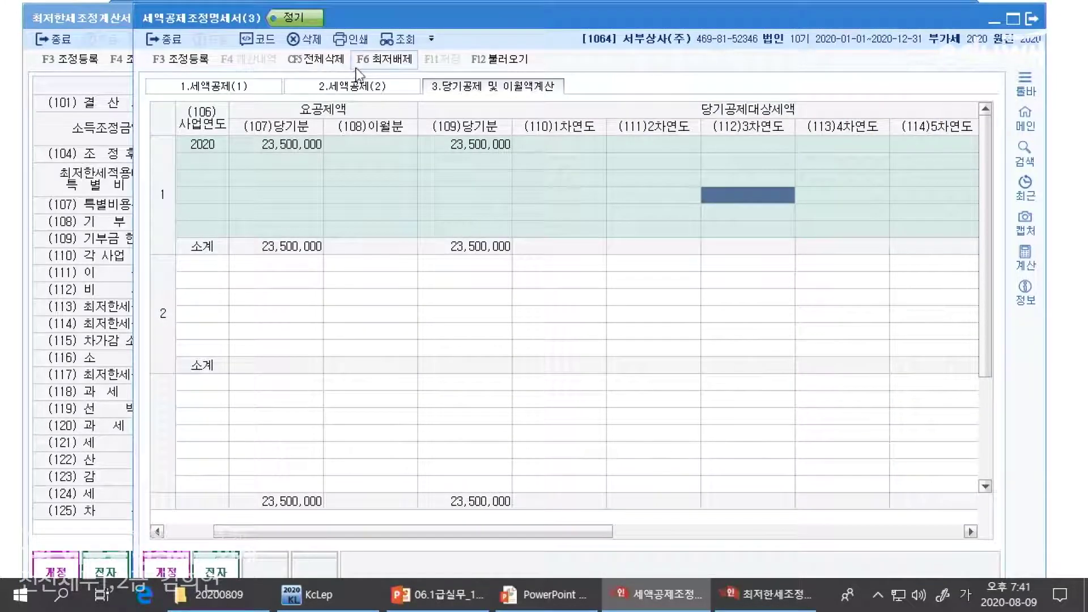
pyautogui.click(384, 59)
pyautogui.click(706, 340)
pyautogui.click(623, 400)
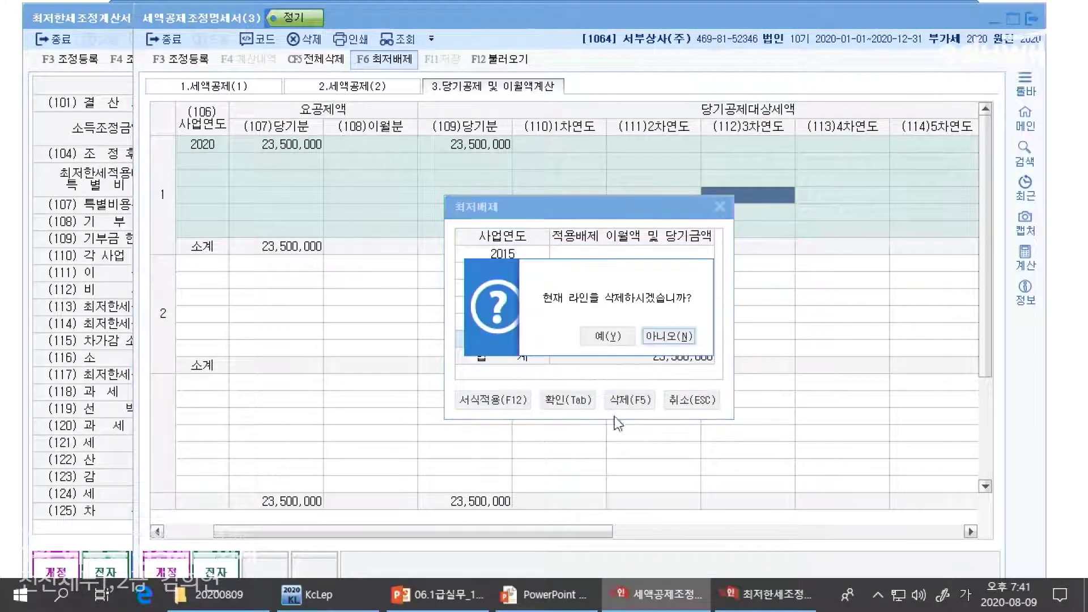
pyautogui.click(606, 336)
pyautogui.click(693, 400)
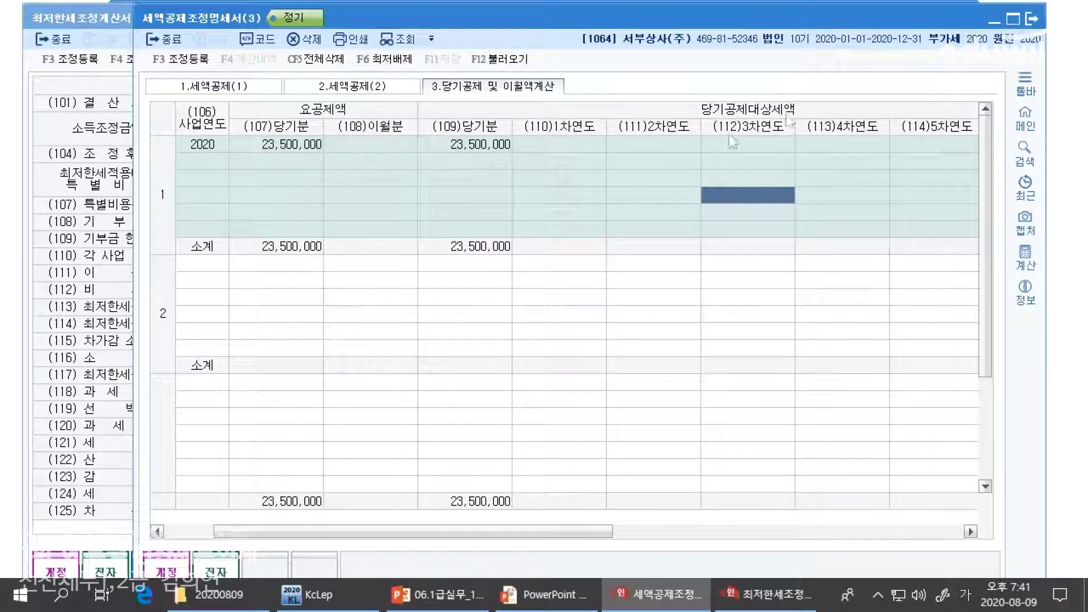
pyautogui.click(1041, 18)
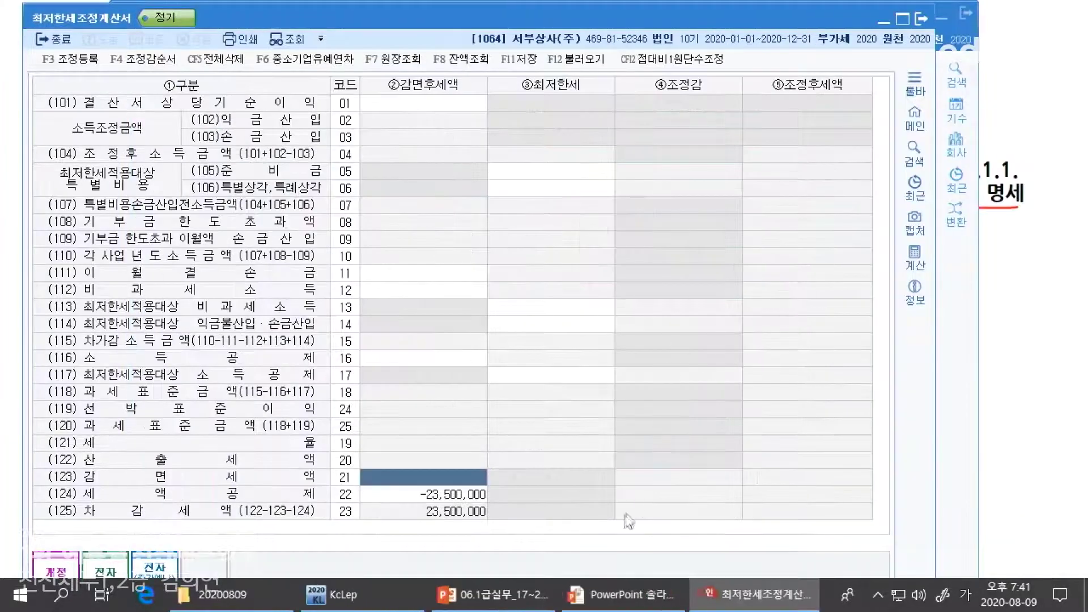
# Step: Reload the data in 최저한세조정계산서 and close the form, saving the changes
pyautogui.click(589, 62)
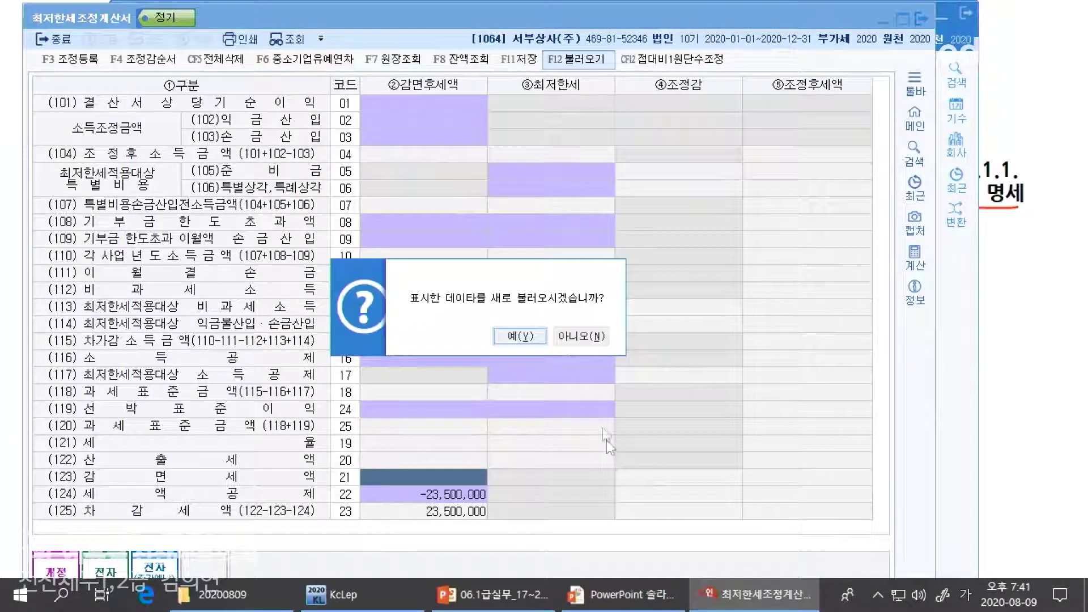
pyautogui.click(501, 336)
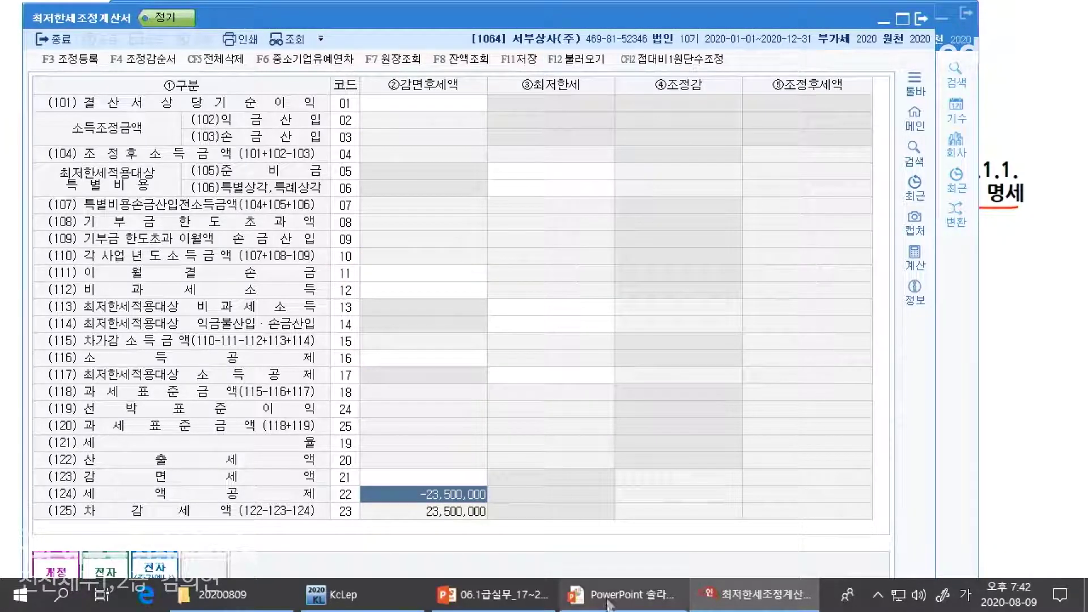
pyautogui.click(334, 595)
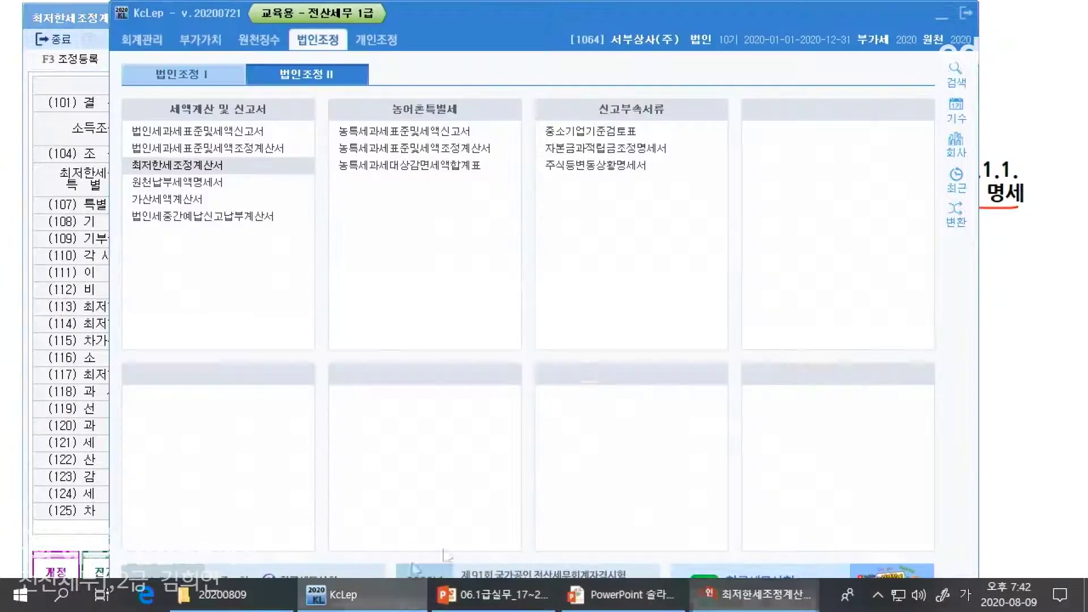
pyautogui.click(193, 165)
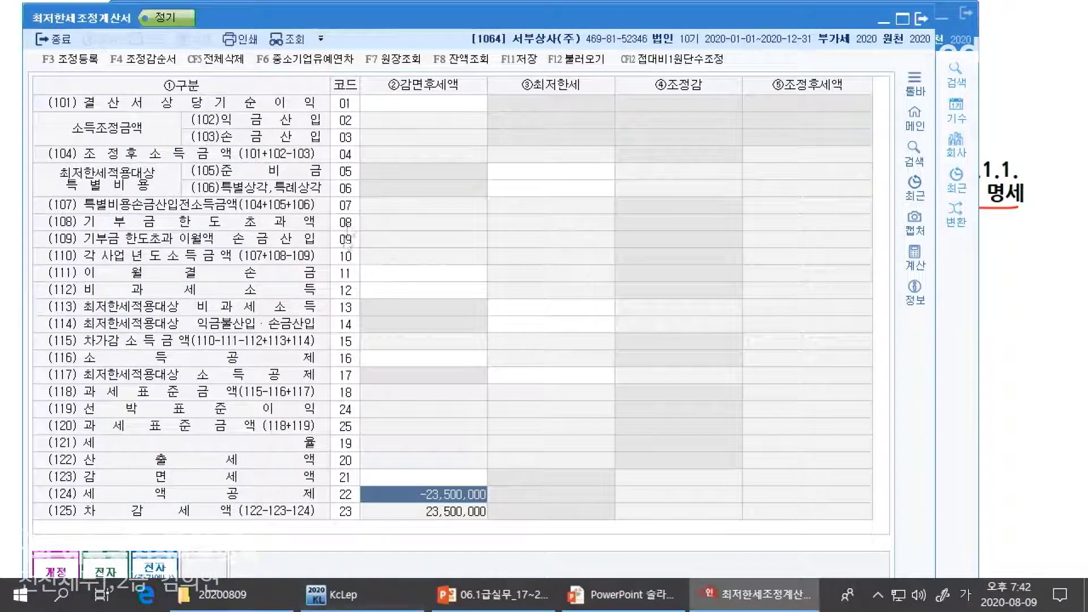
pyautogui.click(921, 19)
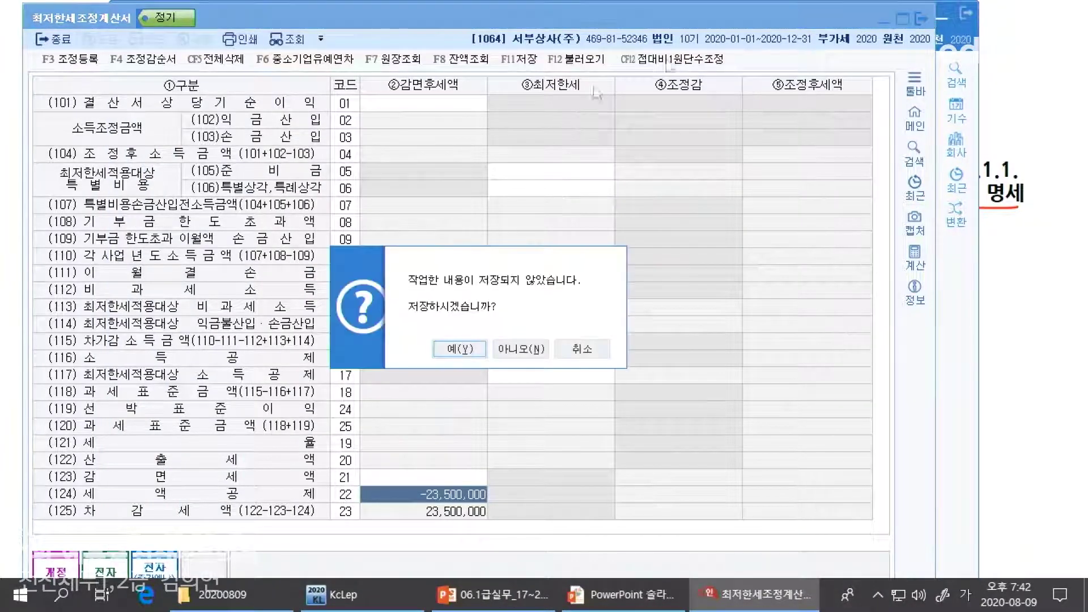
pyautogui.click(459, 349)
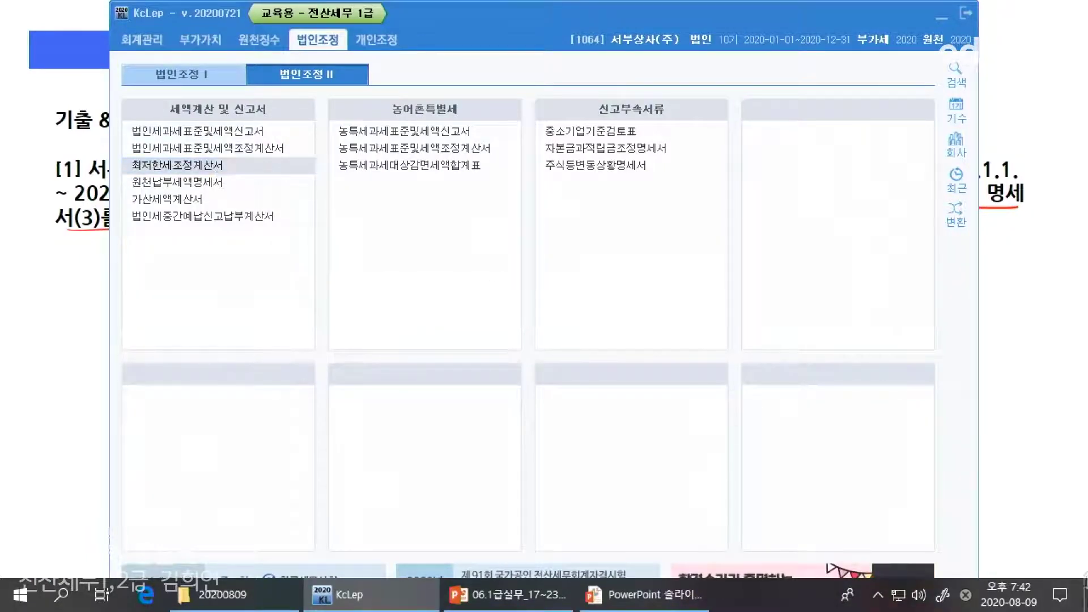
# Step: Reopen 세액공제조정명세서(3) from 법인조정 I, check the 최저배제 amounts under 당기공제 및 이월액계산, and close the form
pyautogui.click(181, 84)
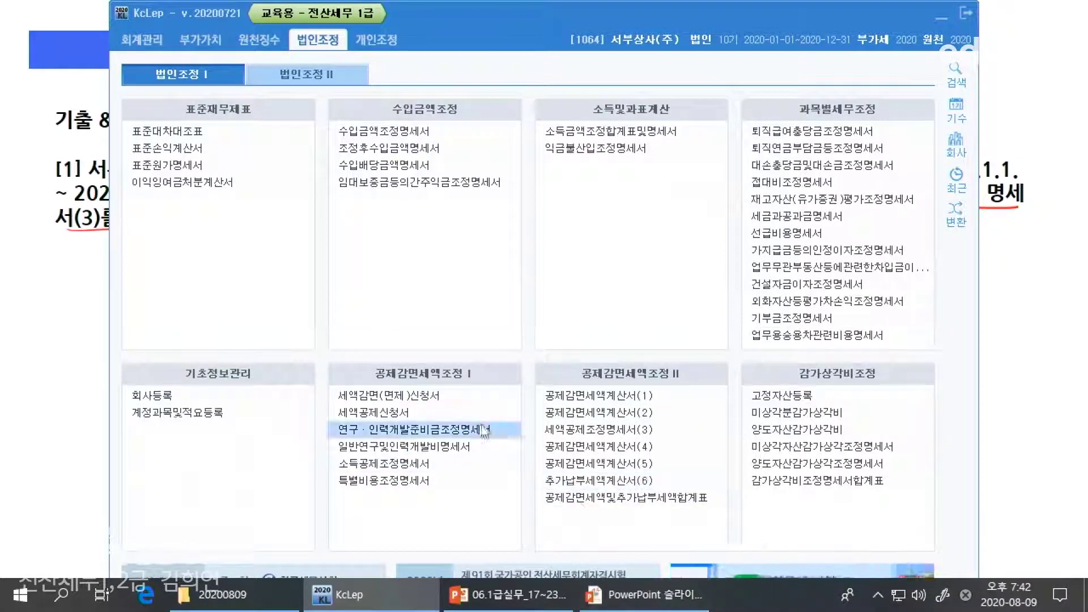
pyautogui.click(613, 431)
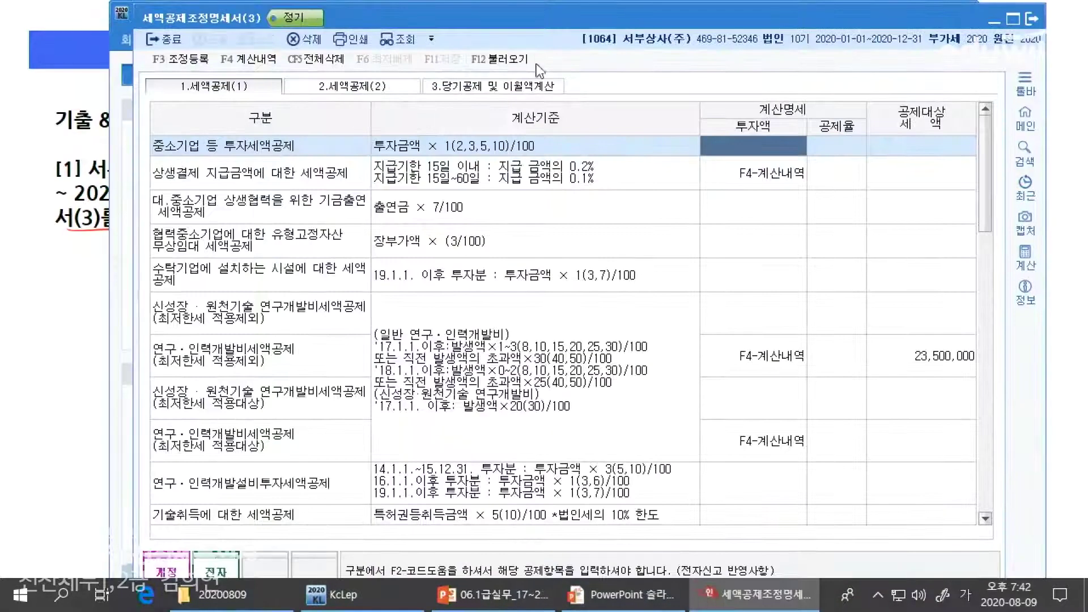
pyautogui.click(533, 87)
pyautogui.press('F6')
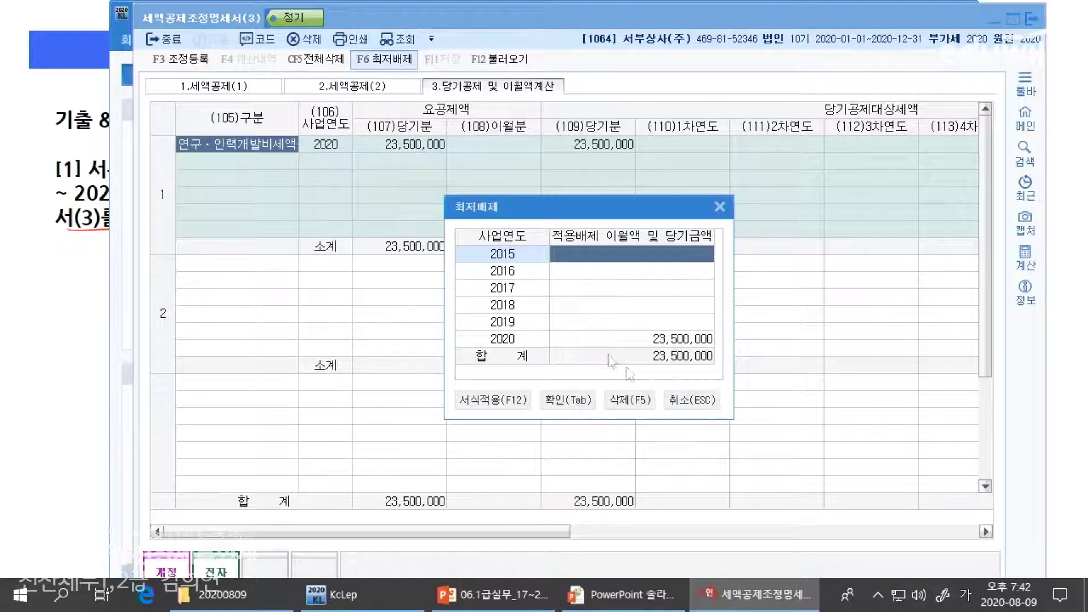
pyautogui.click(718, 206)
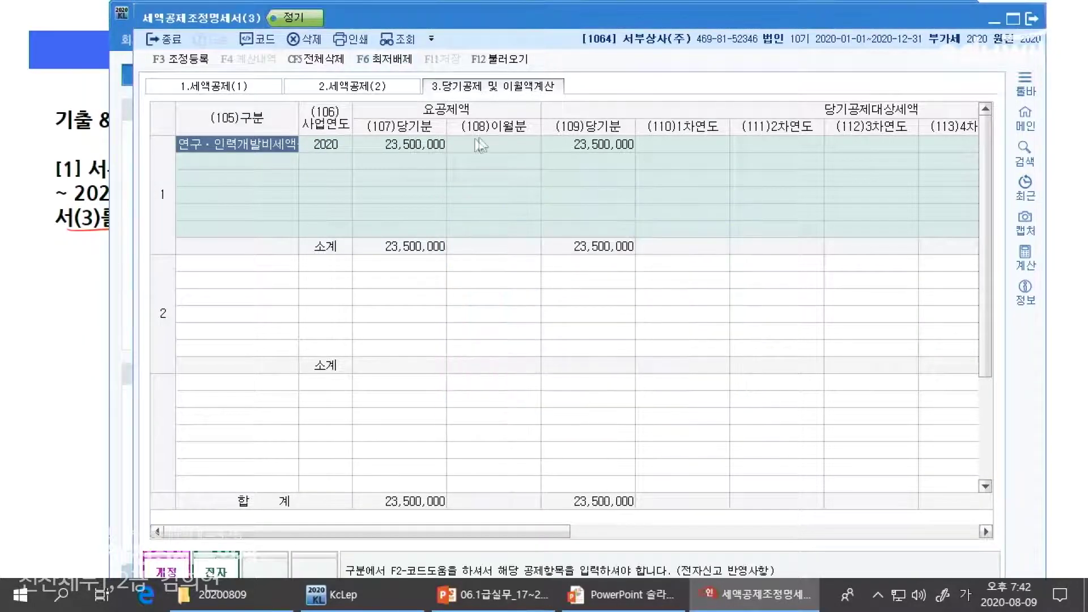
pyautogui.click(1031, 20)
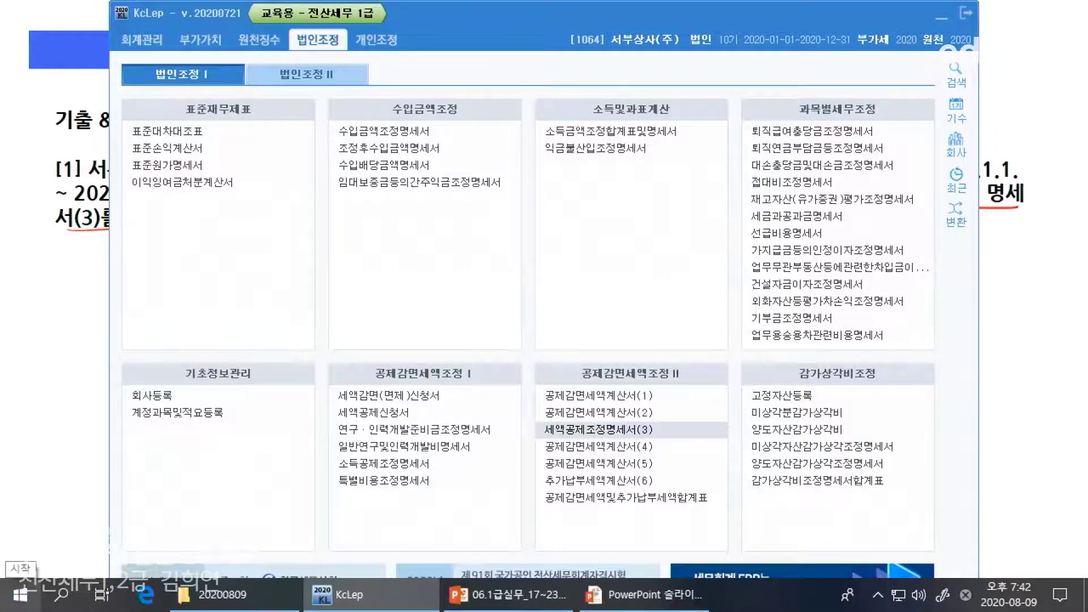
# Step: Switch to the PowerPoint slide for problem [2] and mark 중소기업, 일반연구 및 인력개발비 명세서, 발생명세, 증가 발생액 계산 and 공제세액 명세 in red
pyautogui.hotkey('alt', 'Tab')
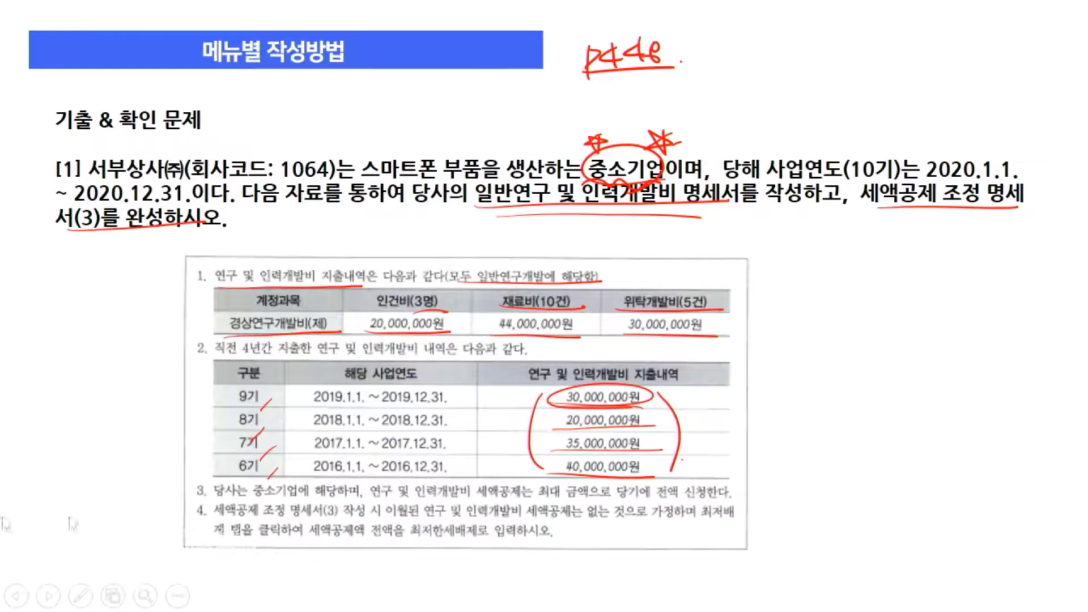
pyautogui.click(593, 421)
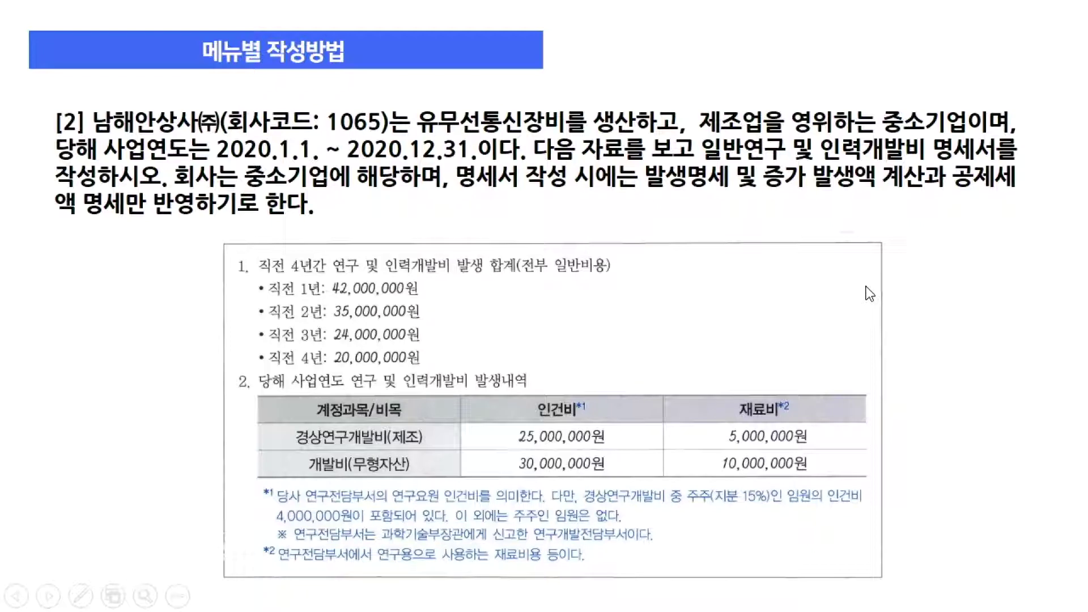
pyautogui.moveTo(909, 95)
pyautogui.mouseDown()
pyautogui.moveTo(918, 138)
pyautogui.moveTo(889, 101)
pyautogui.mouseUp()
pyautogui.moveTo(734, 164); pyautogui.dragTo(1030, 167)
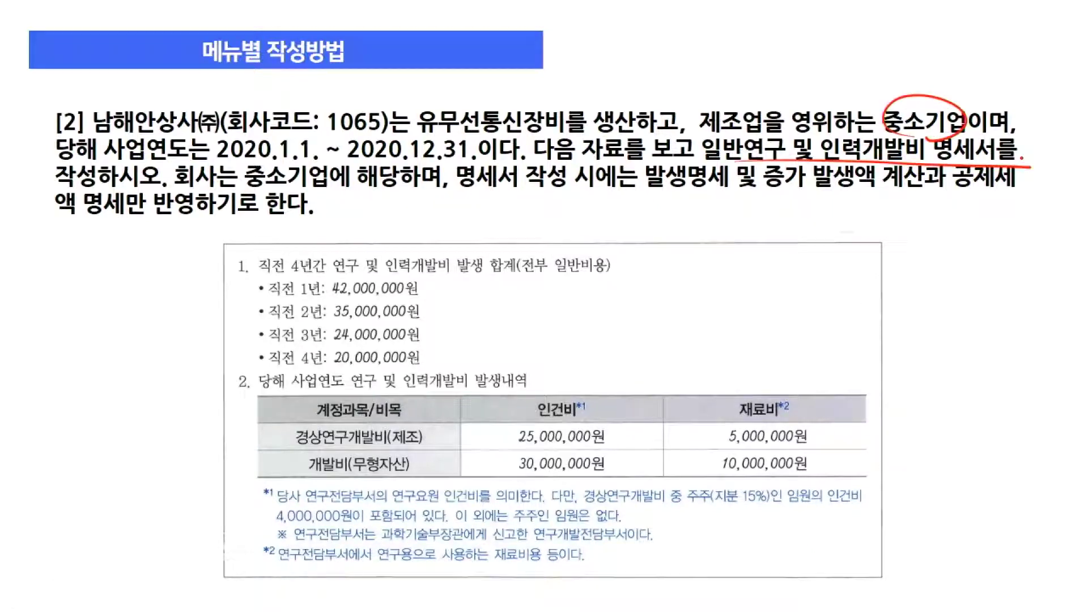
pyautogui.moveTo(329, 162)
pyautogui.mouseDown()
pyautogui.moveTo(255, 187)
pyautogui.moveTo(316, 210)
pyautogui.mouseUp()
pyautogui.moveTo(667, 189); pyautogui.dragTo(1026, 188)
pyautogui.moveTo(88, 223); pyautogui.dragTo(314, 218)
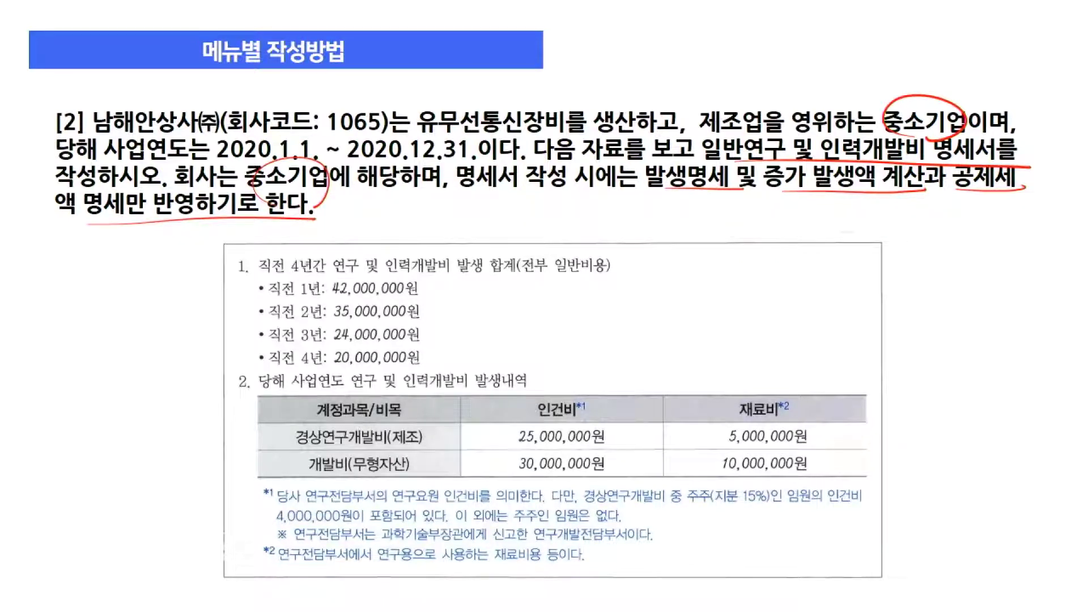
pyautogui.moveTo(721, 134); pyautogui.dragTo(703, 164)
pyautogui.moveTo(990, 133); pyautogui.dragTo(975, 196)
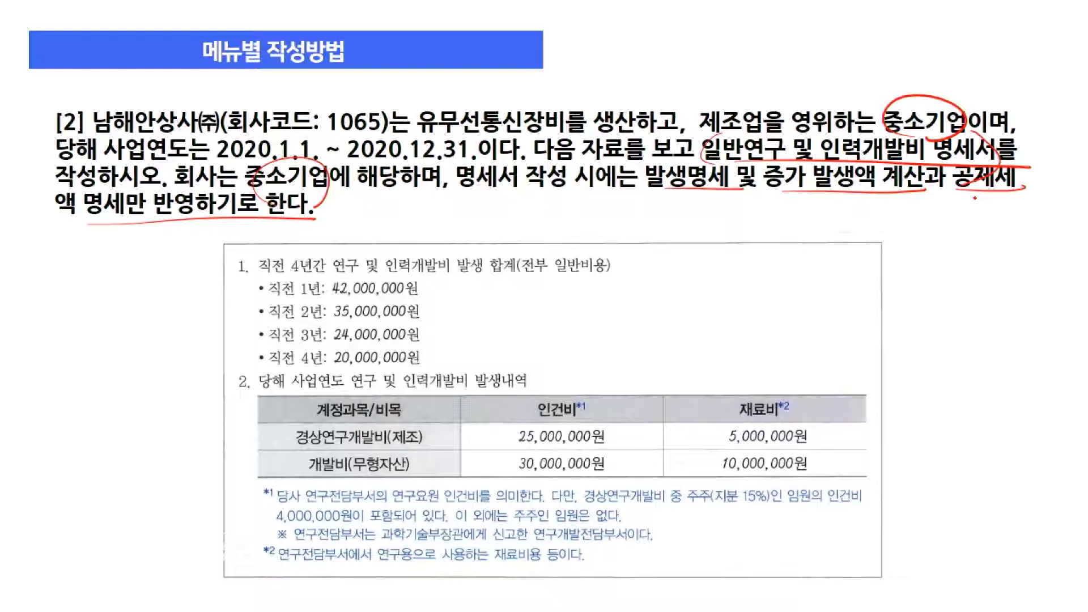
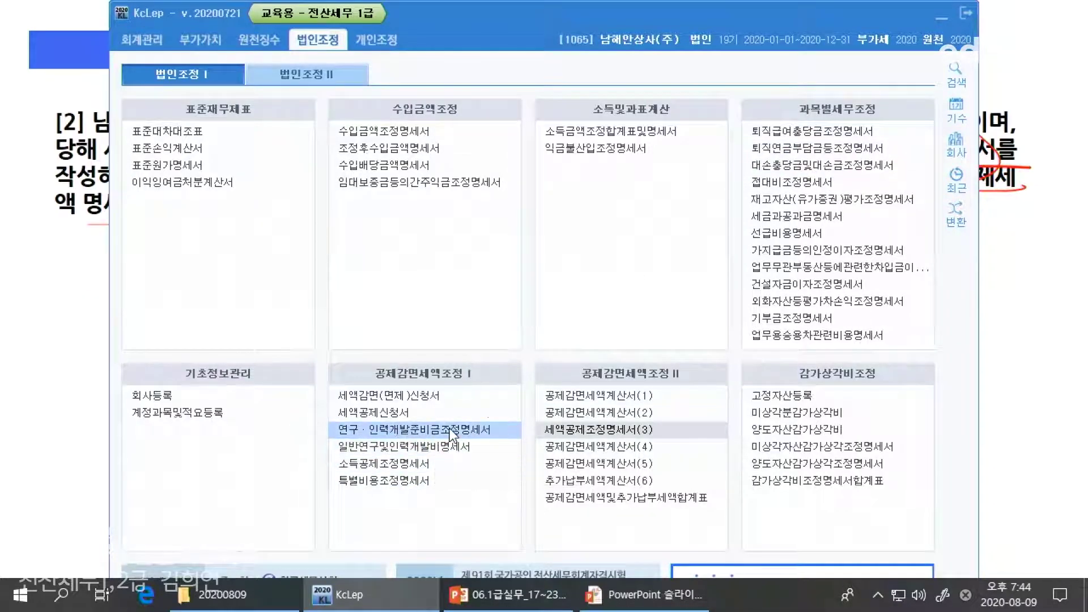
# Step: Open 일반연구및인력개발비명세서 and add 경상연구개발비 (0523, 제조원가) as the first account in the 발생 명세
pyautogui.click(434, 448)
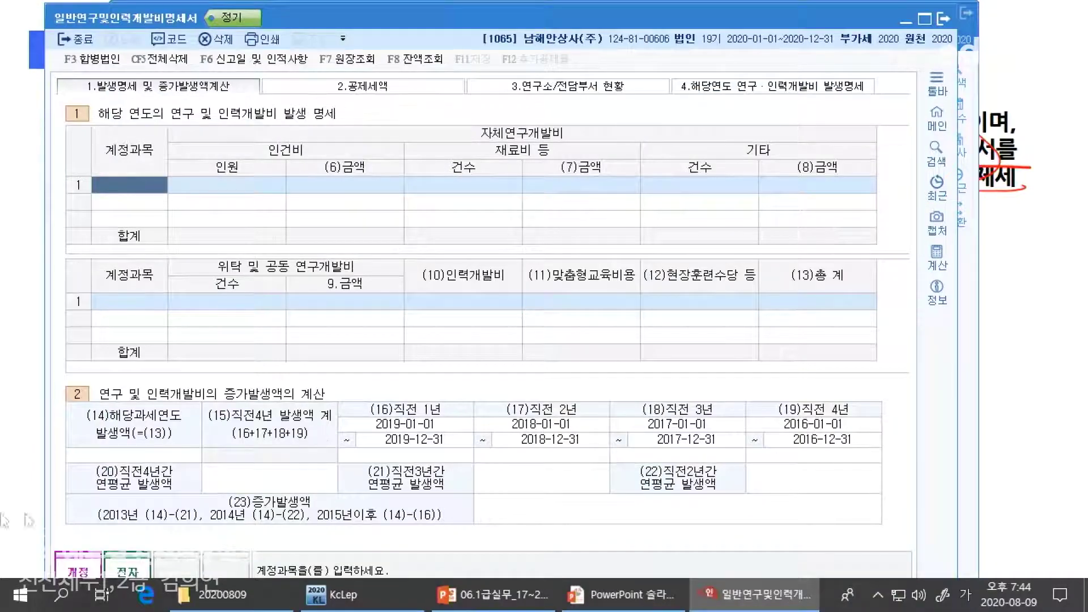
pyautogui.click(3, 491)
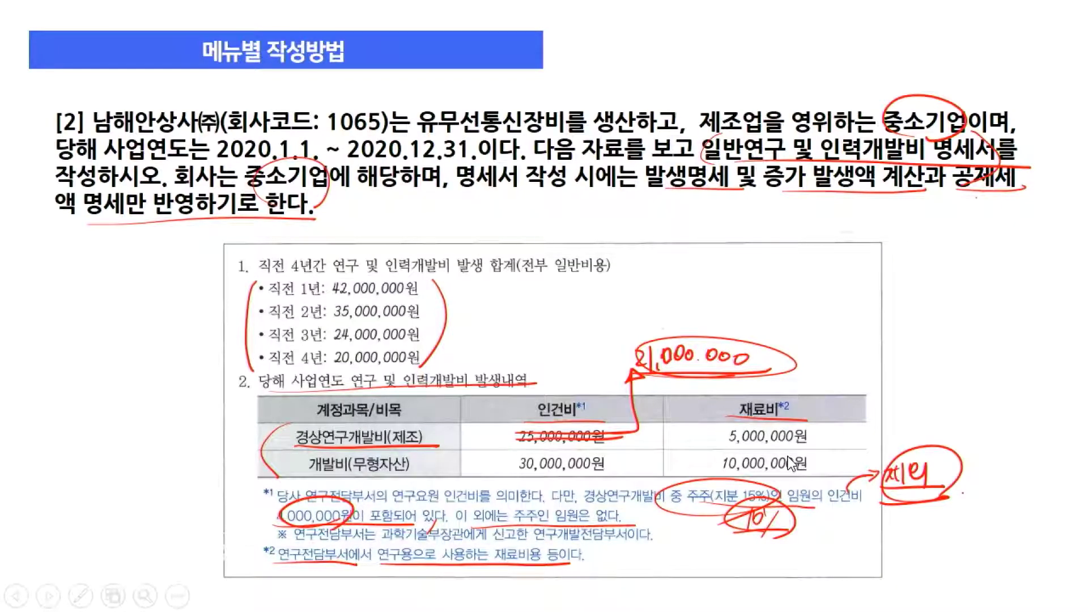
pyautogui.hotkey('alt', 'Tab')
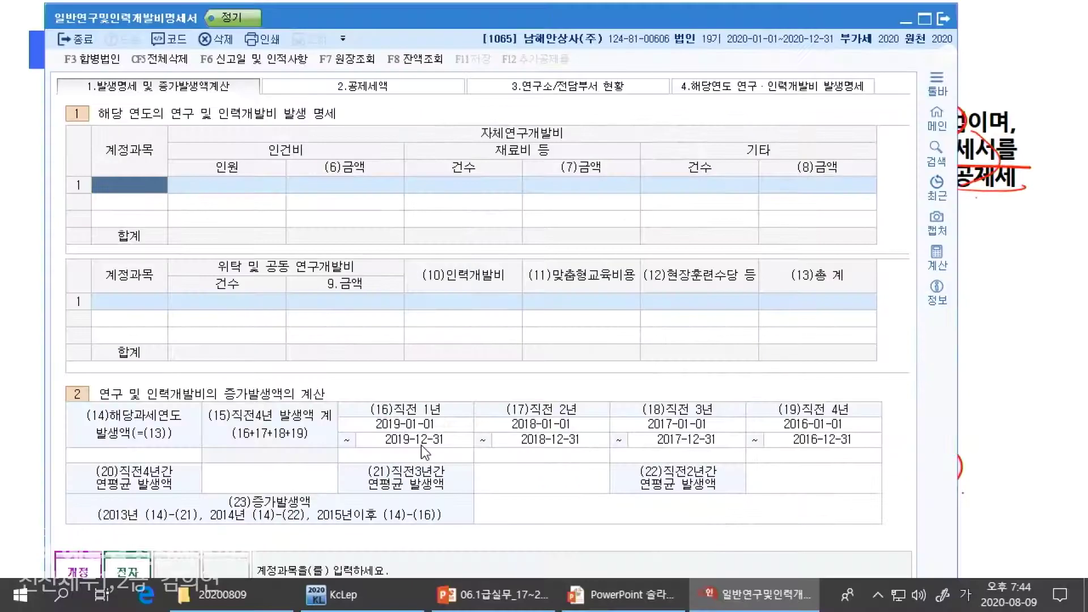
pyautogui.write('경상')
pyautogui.press('Return')
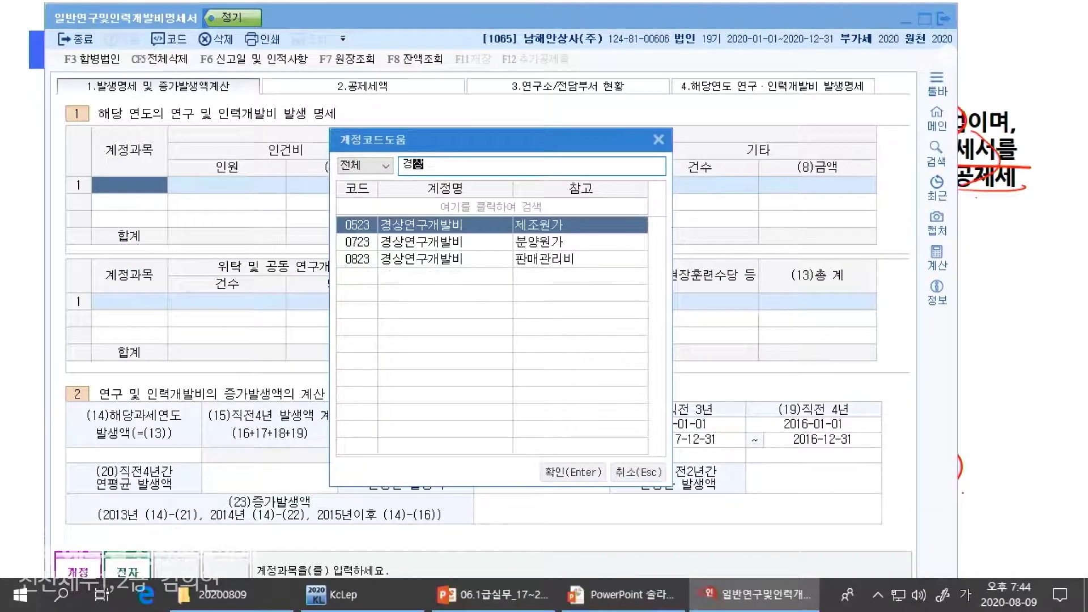
pyautogui.press('Return')
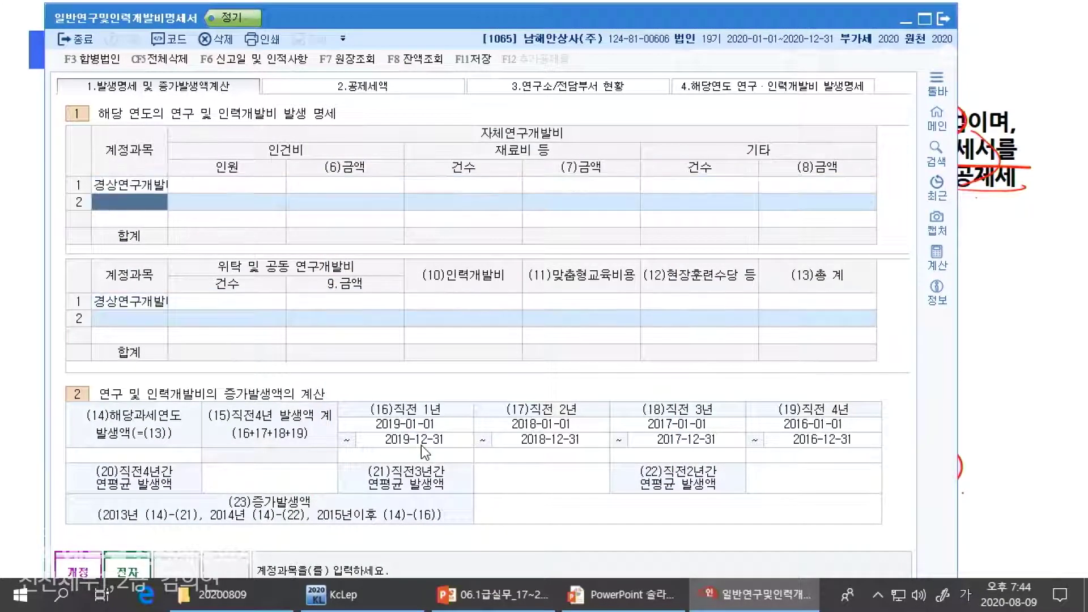
# Step: Enter 21,000,000 as 인건비 and 5,000,000 as 재료비 for 경상연구개발비, following the amounts on the problem slide
pyautogui.hotkey('alt', 'Tab')
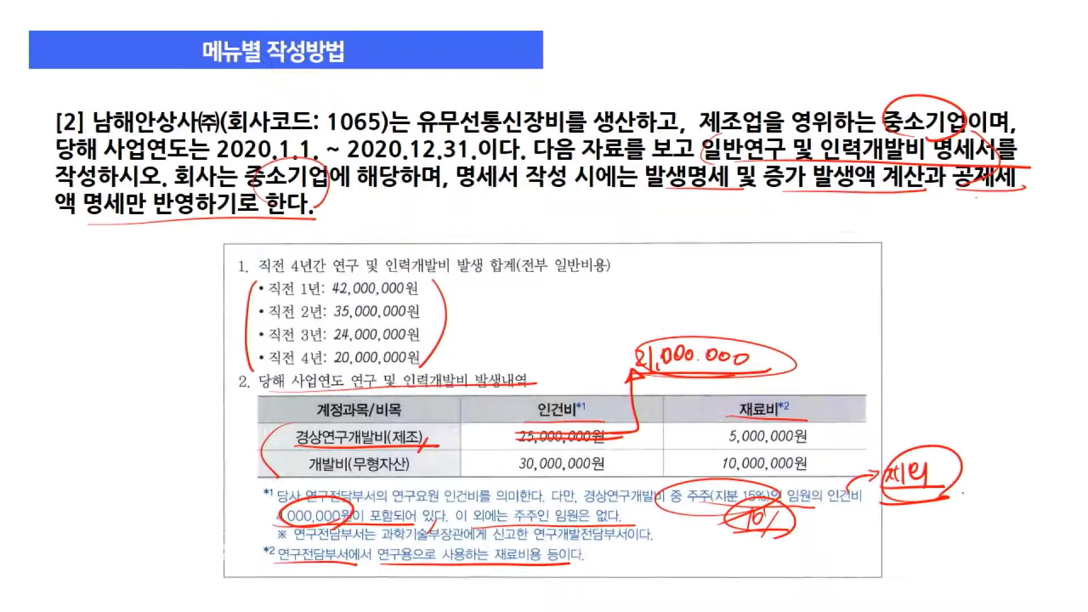
pyautogui.hotkey('alt', 'Tab')
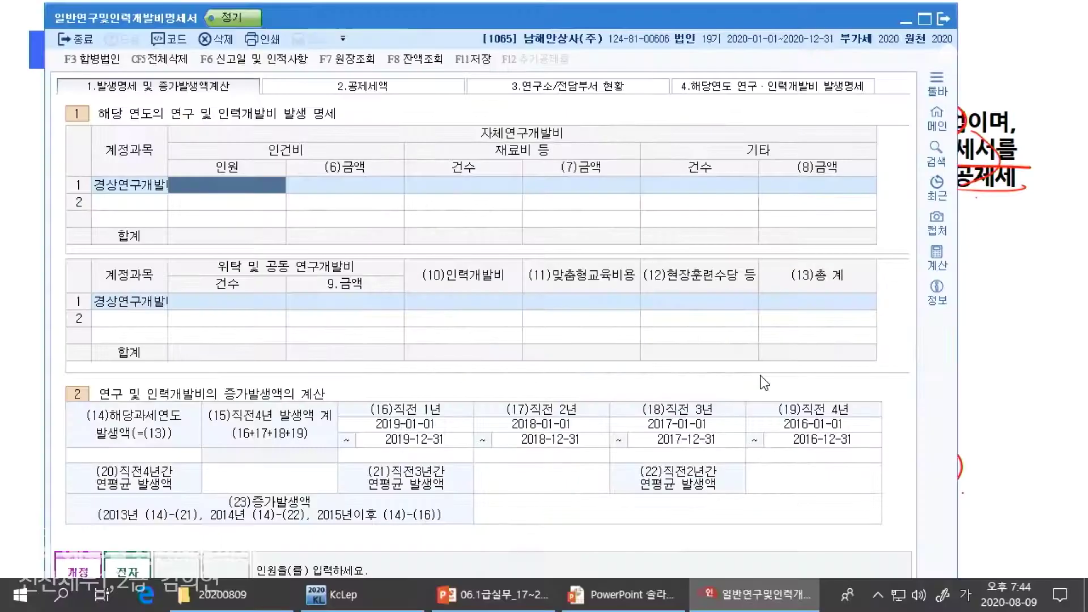
pyautogui.press('Return')
pyautogui.write('21000000')
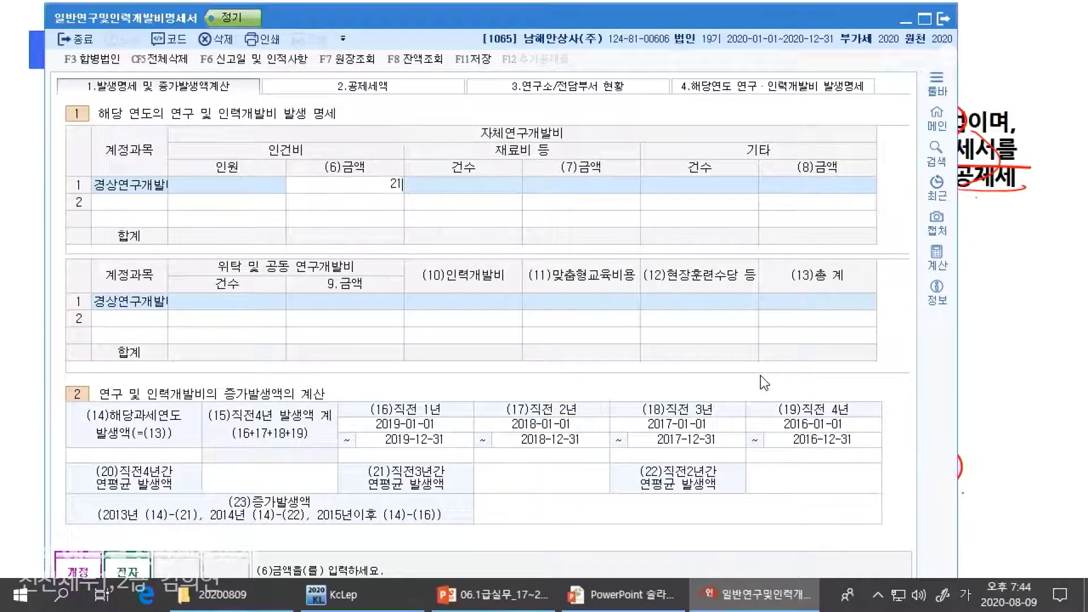
pyautogui.press('Return')
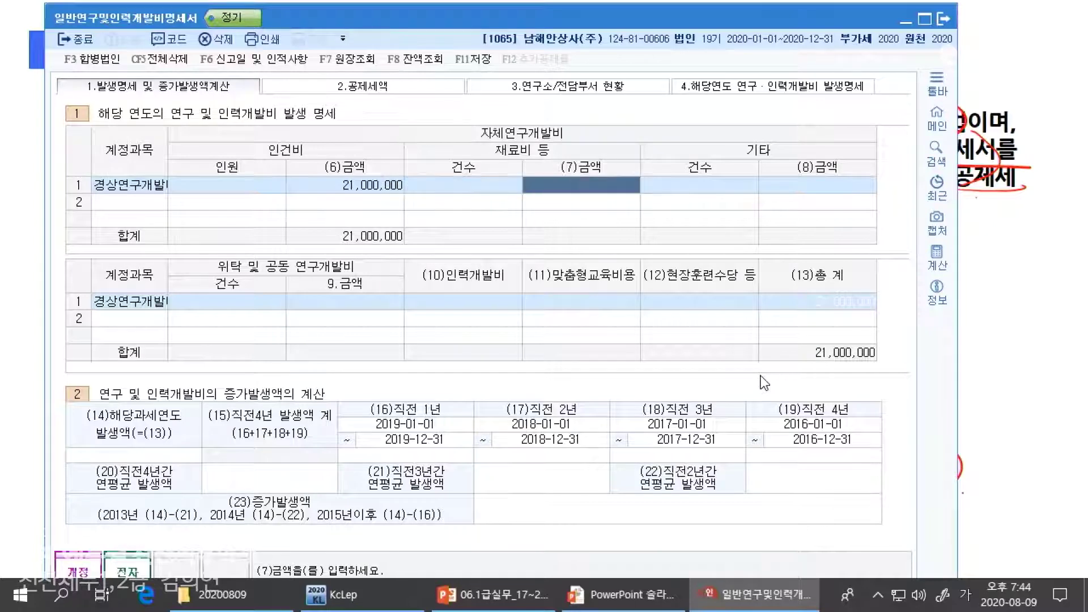
pyautogui.hotkey('alt', 'Tab')
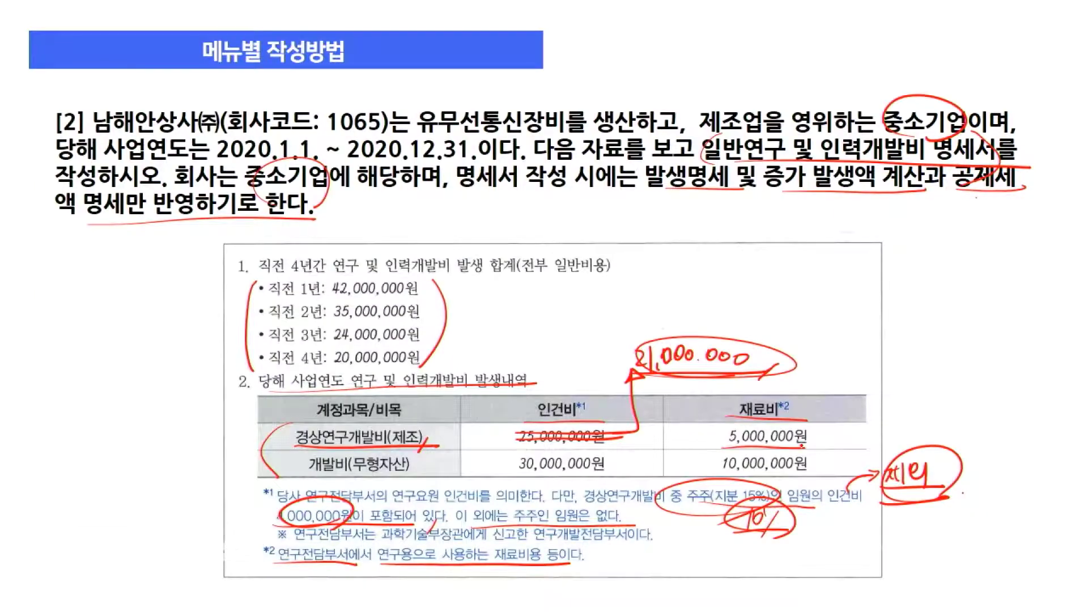
pyautogui.hotkey('alt', 'Tab')
pyautogui.press('Return')
pyautogui.write('5000000')
pyautogui.press('Return')
pyautogui.press('Return')
pyautogui.press('Return')
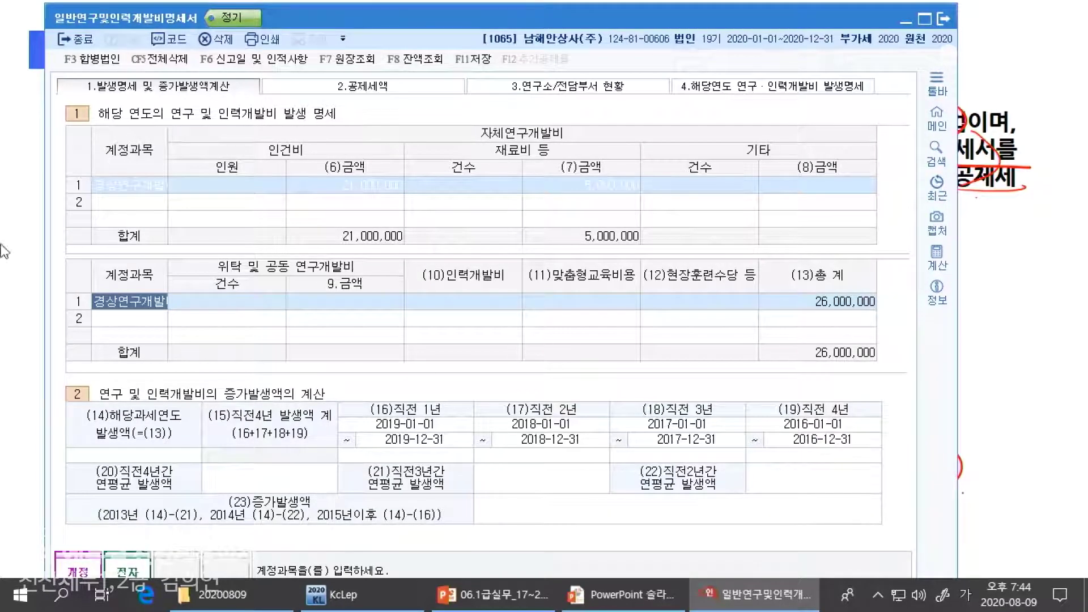
# Step: Add 개발비 (0226) as the second account in the 발생 명세
pyautogui.click(158, 208)
pyautogui.press('F2')
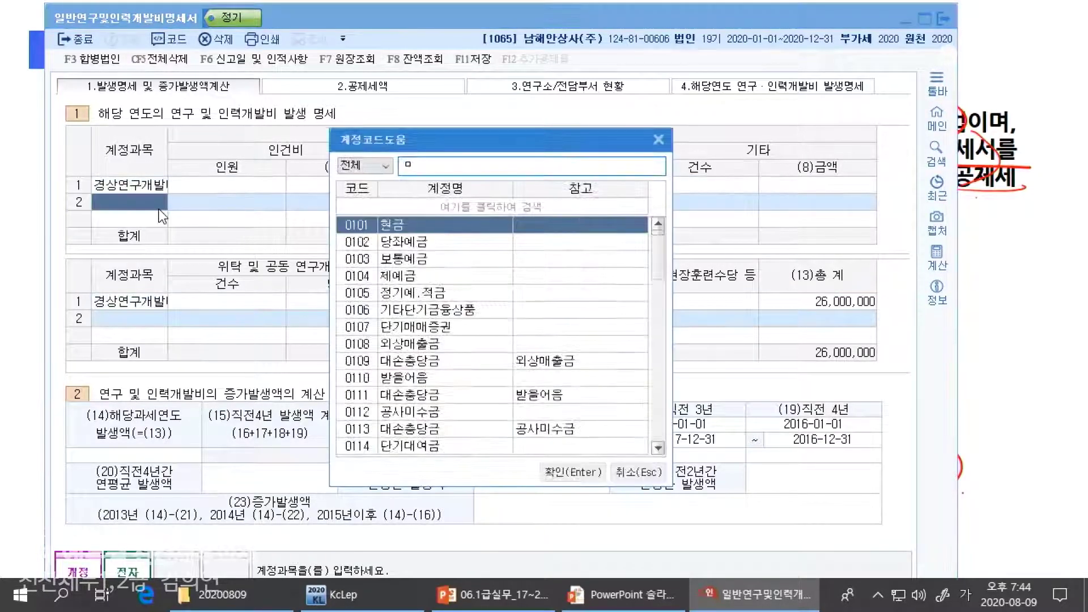
pyautogui.write('갭개발비')
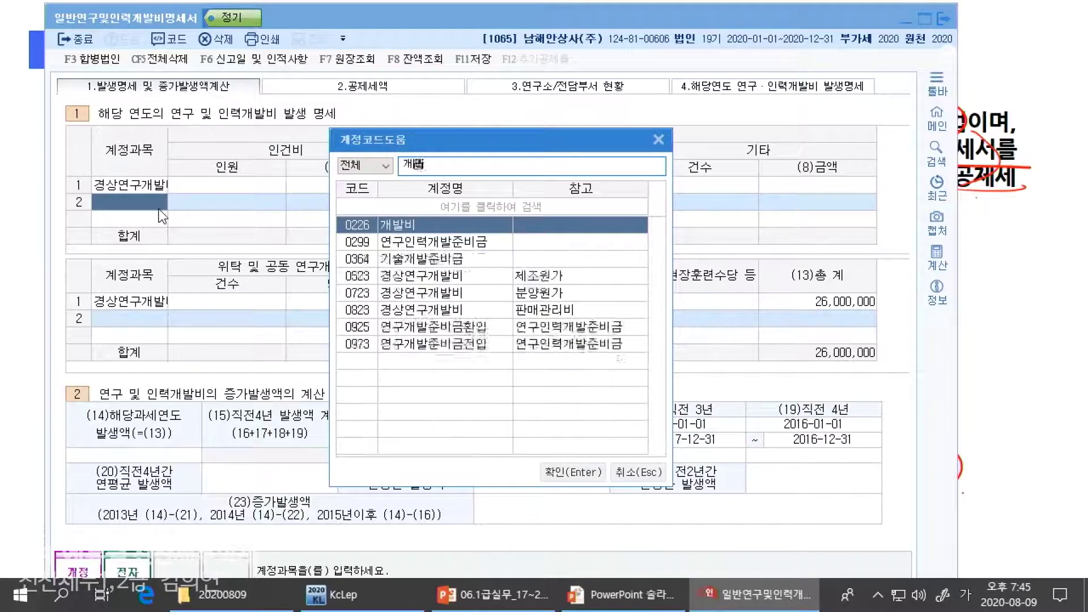
pyautogui.press('Return')
# Step: Switch to the problem slide and underline the 개발비 row's 인건비 and 재료비 amounts in red
pyautogui.hotkey('alt', 'Tab')
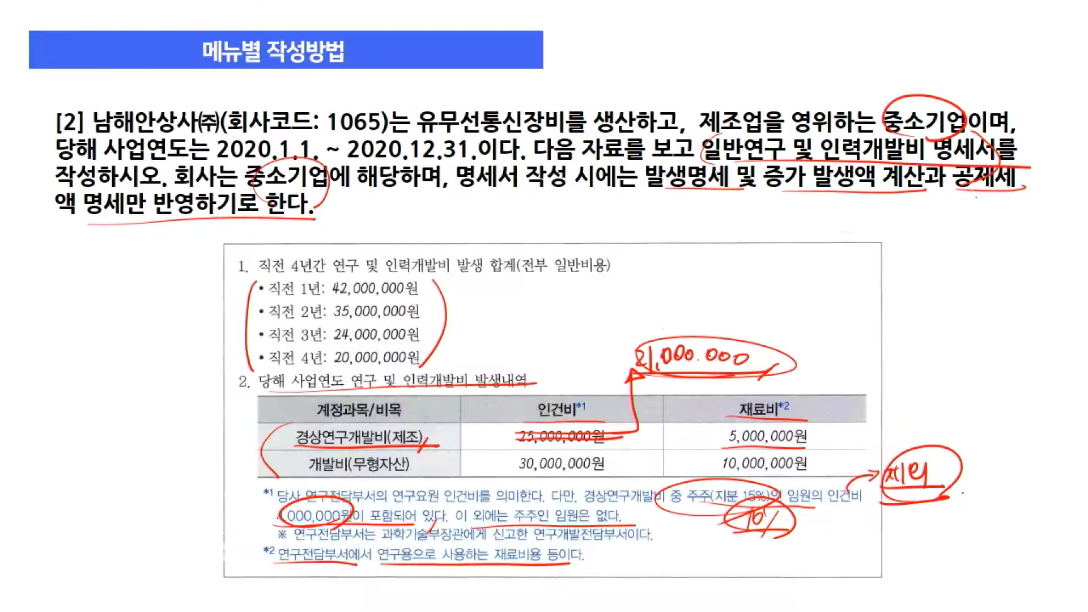
pyautogui.moveTo(512, 467); pyautogui.dragTo(604, 467)
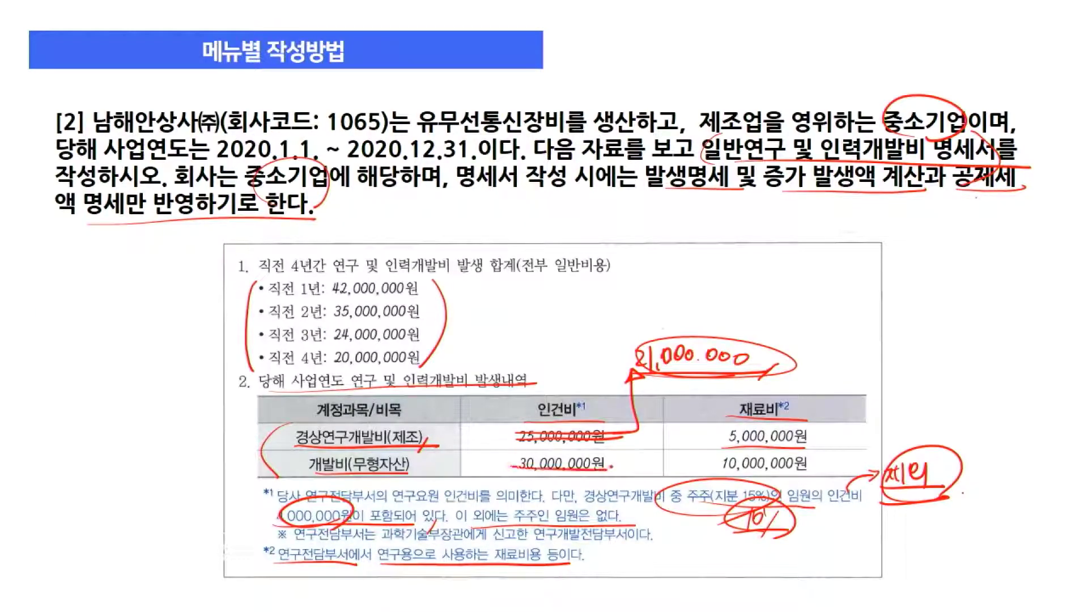
pyautogui.moveTo(722, 467); pyautogui.dragTo(822, 461)
# Step: Return to the statement and enter 30,000,000 as 인건비 and 10,000,000 as 재료비 for 개발비
pyautogui.hotkey('alt', 'Tab')
pyautogui.press('Return')
pyautogui.write('320')
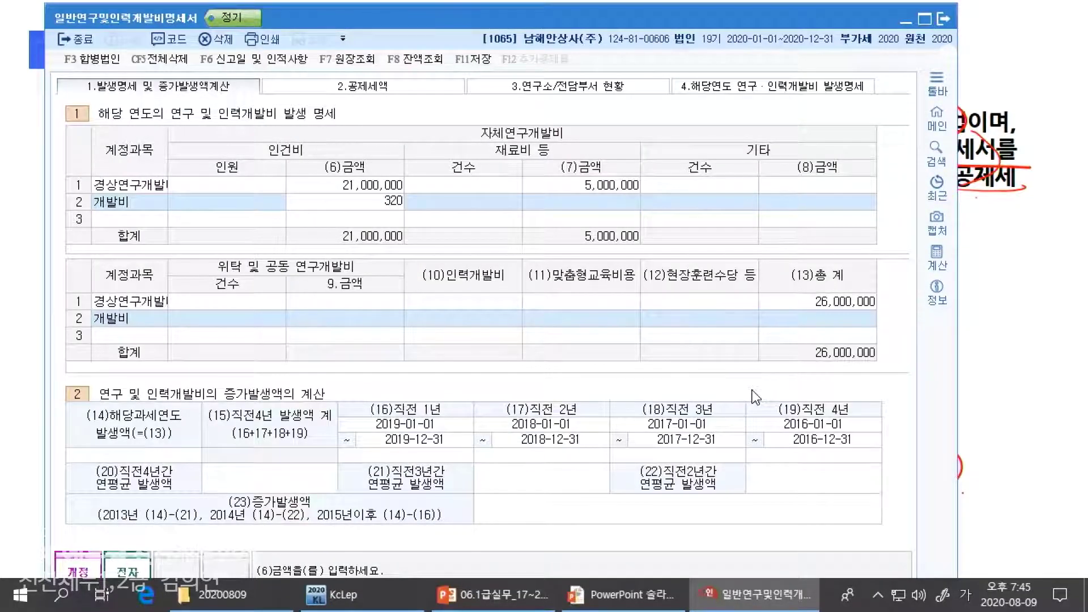
pyautogui.write('000')
pyautogui.press('Return')
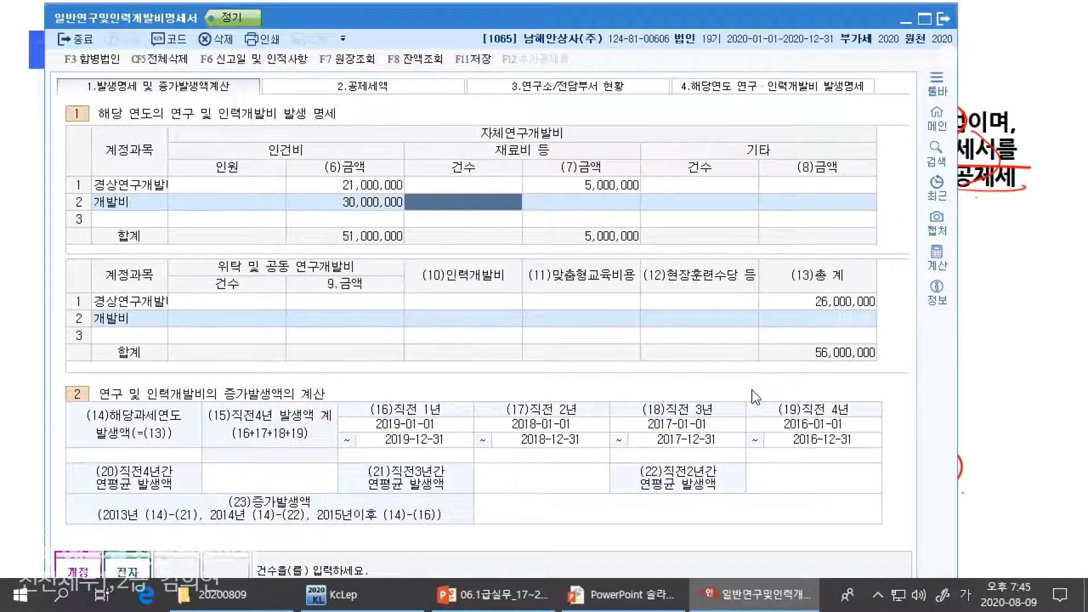
pyautogui.hotkey('alt', 'Tab')
pyautogui.hotkey('alt', 'Tab')
pyautogui.write('10000000')
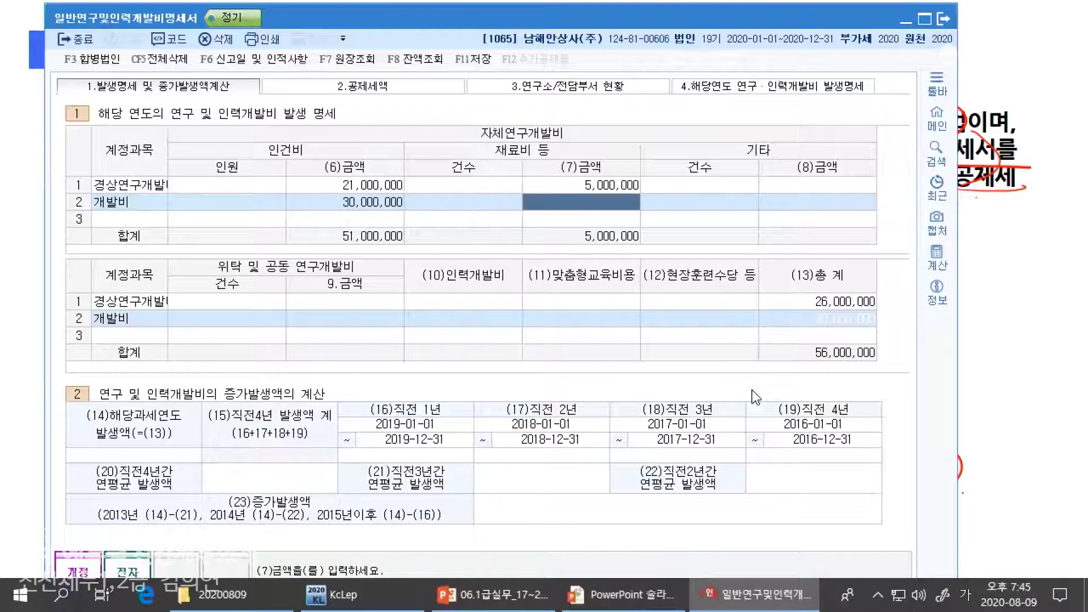
pyautogui.press('Return')
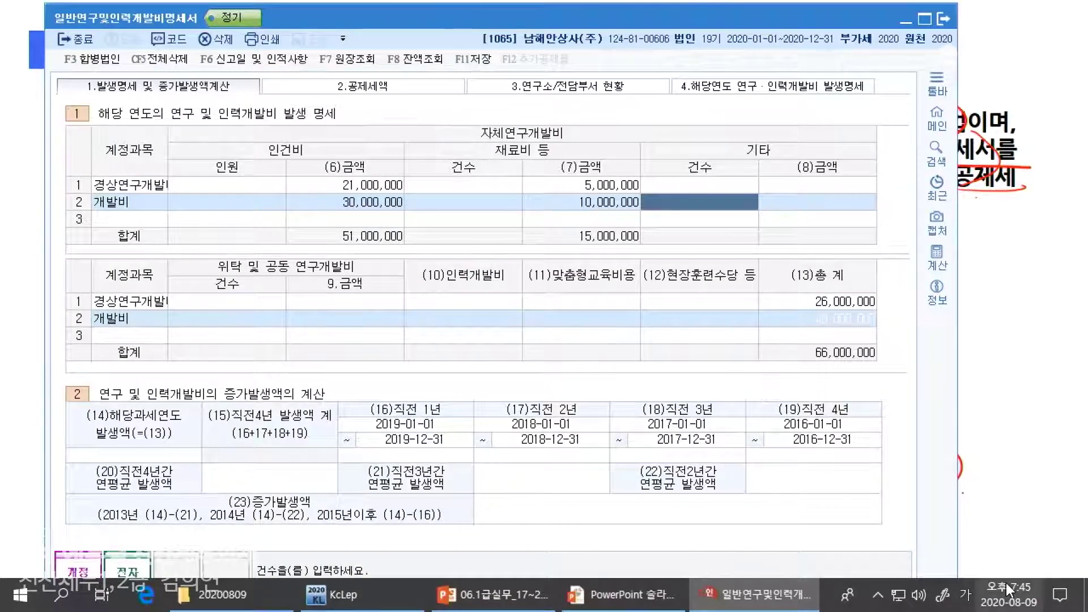
pyautogui.click(630, 205)
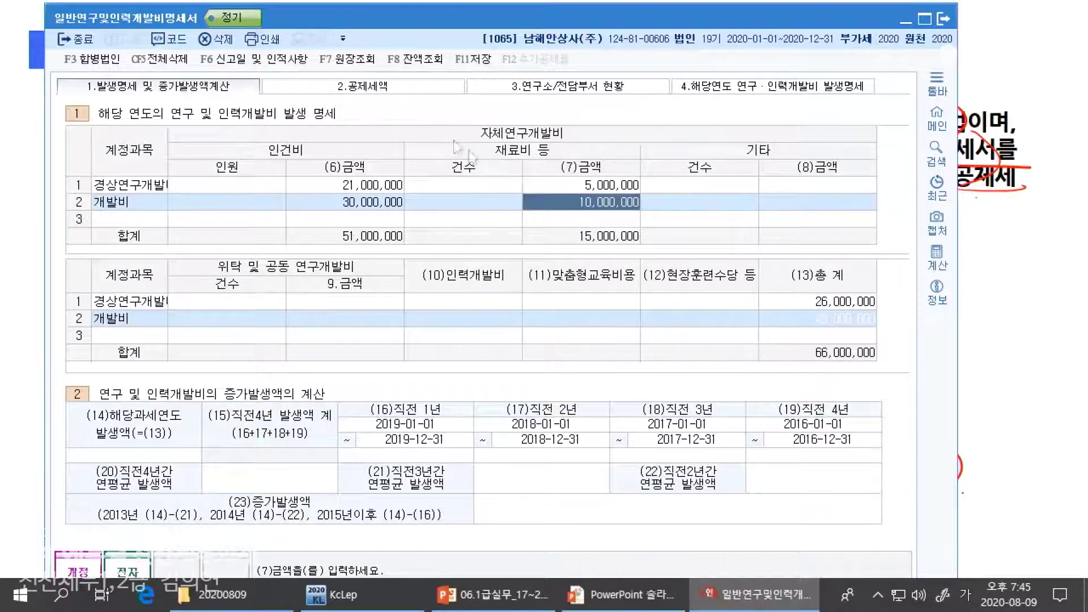
pyautogui.click(726, 317)
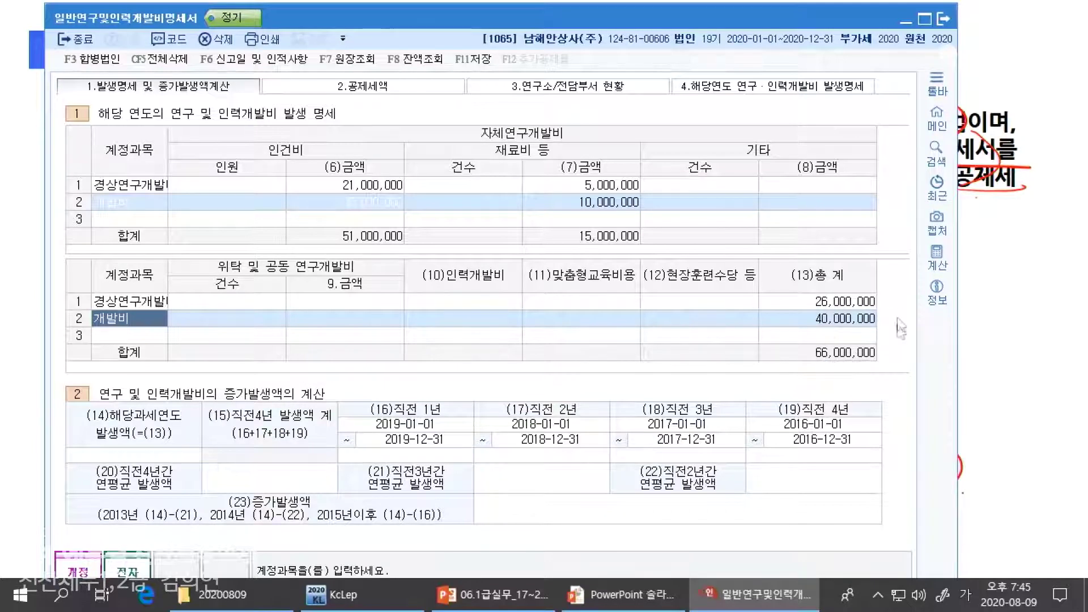
# Step: Fill in the (14)해당과세연도 발생액, and enter 42,000,000 for 직전 1년 and 35,000,000 for 직전 2년 in the 증가발생액 calculation
pyautogui.click(174, 454)
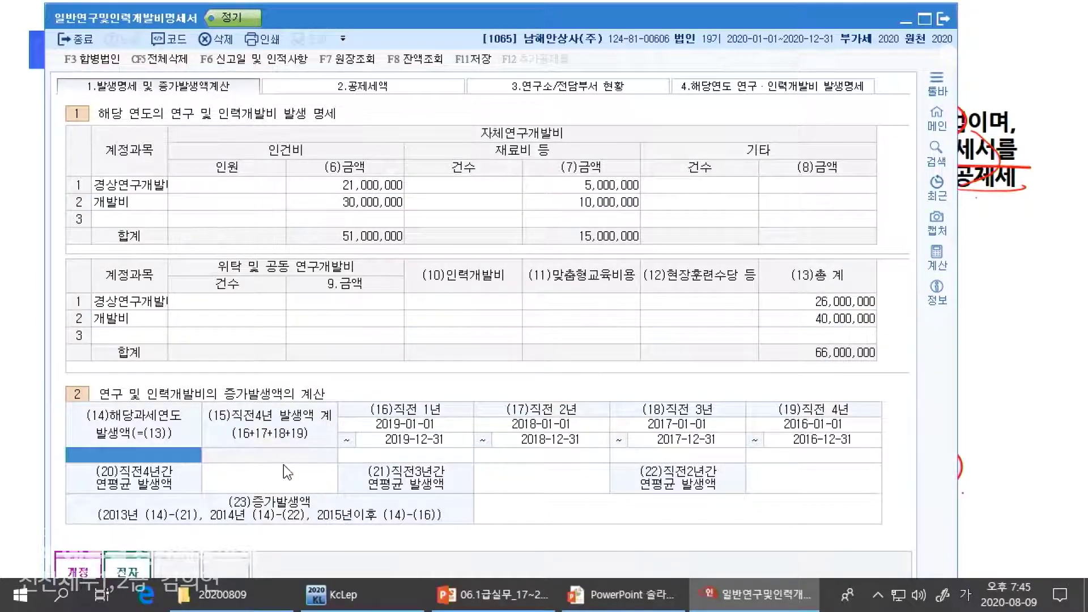
pyautogui.press('Return')
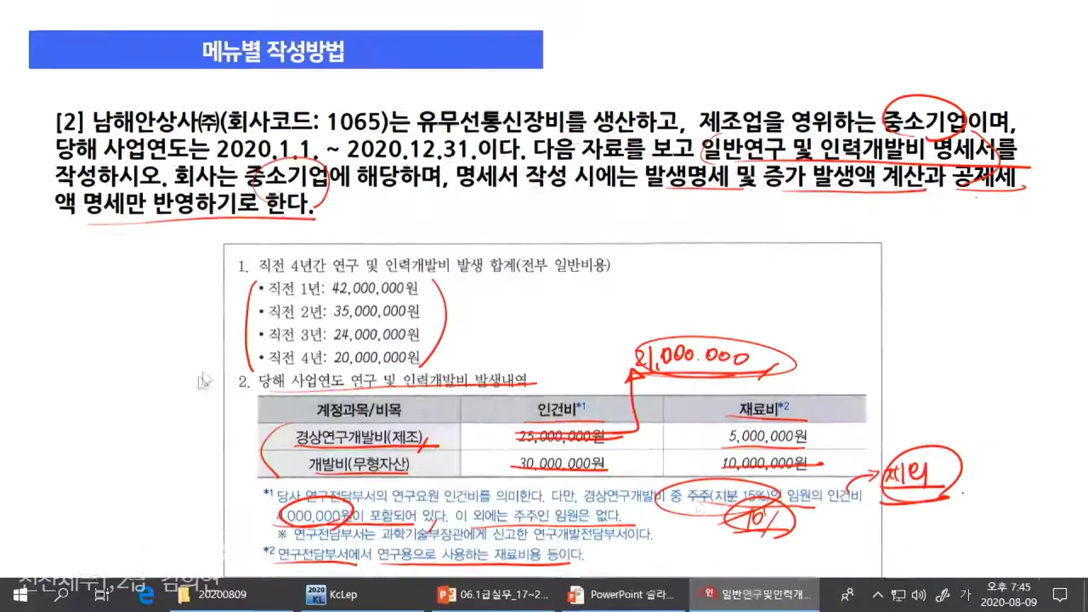
pyautogui.hotkey('alt', 'Tab')
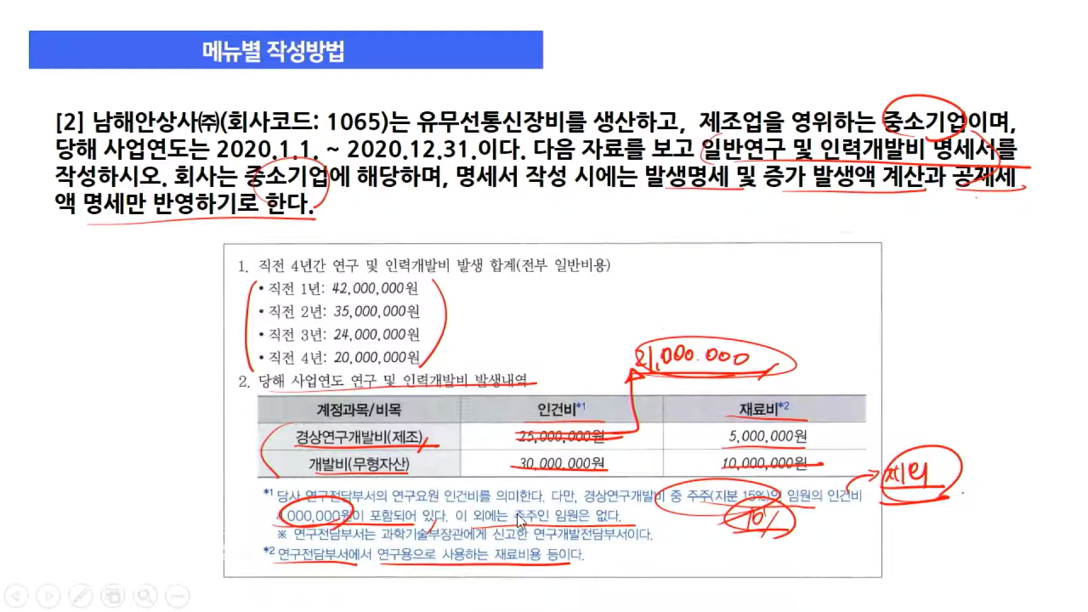
pyautogui.hotkey('alt', 'Tab')
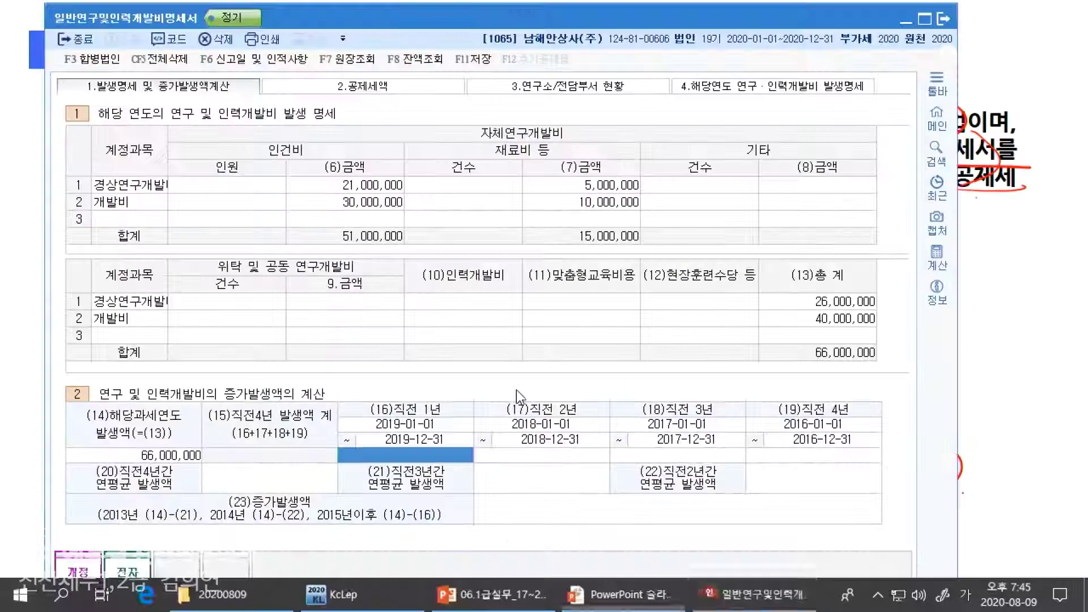
pyautogui.write('42000000')
pyautogui.press('Return')
pyautogui.hotkey('alt', 'Tab')
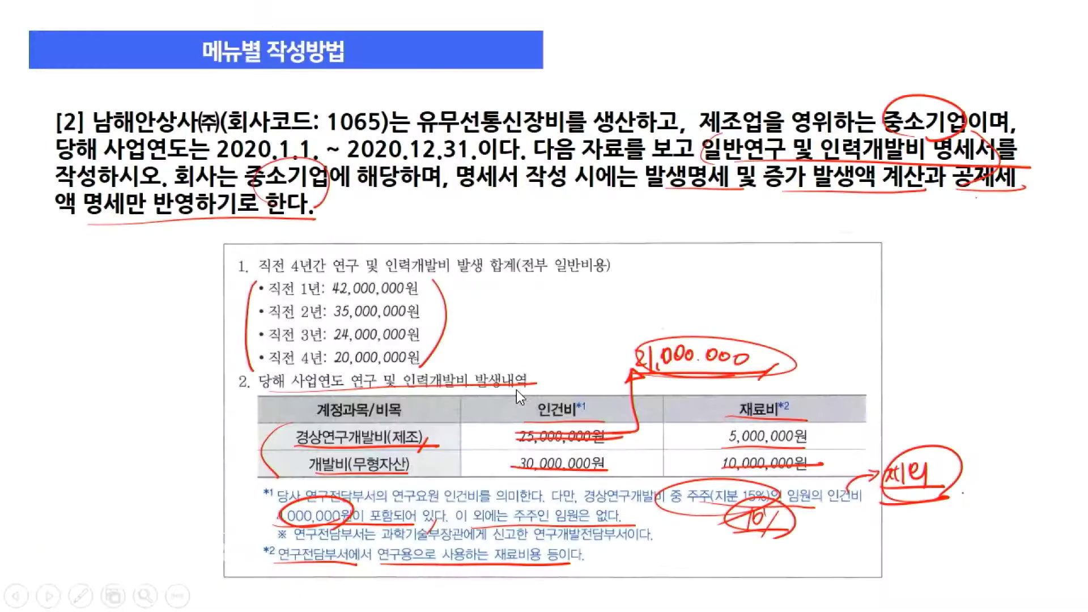
pyautogui.hotkey('alt', 'Tab')
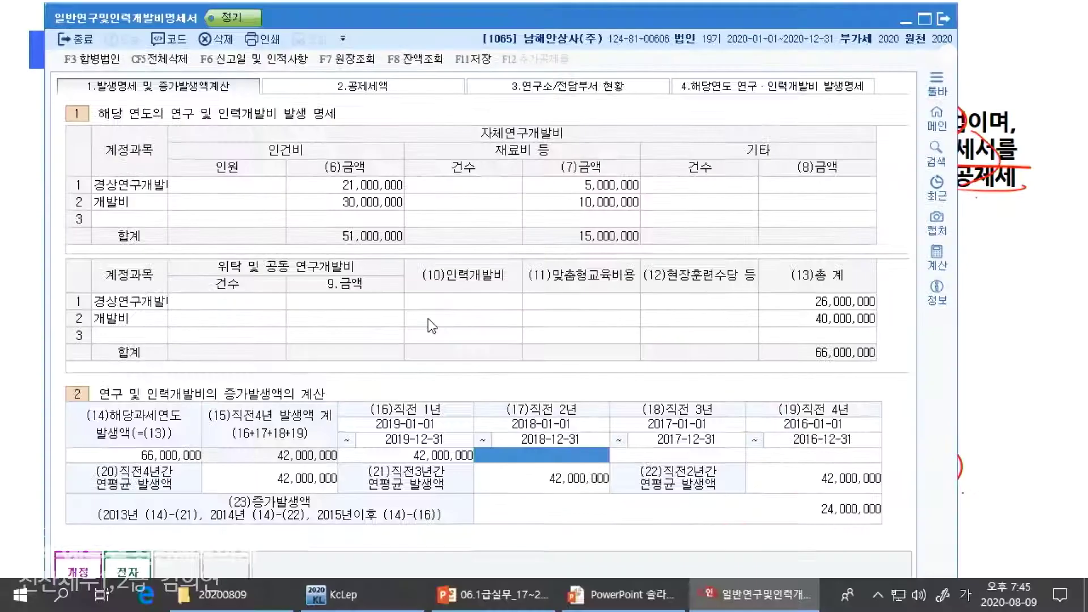
pyautogui.write('35000000')
pyautogui.press('Return')
# Step: Enter 24,000,000 for 직전 3년 and 20,000,000 for 직전 4년, underlining the prior-year amounts on the problem slide
pyautogui.hotkey('alt', 'Tab')
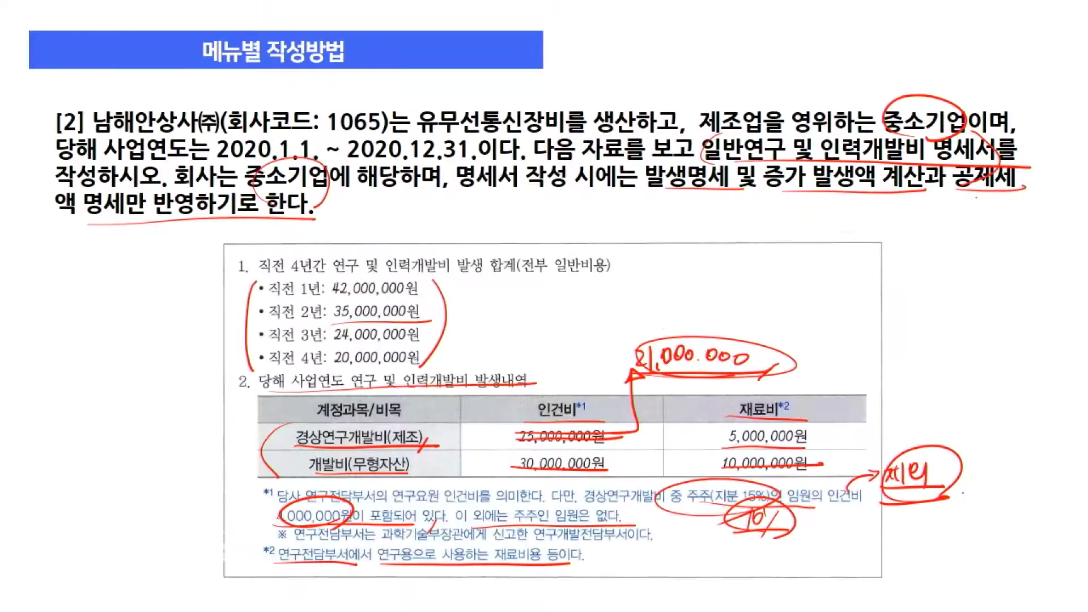
pyautogui.hotkey('alt', 'Tab')
pyautogui.write('24000000')
pyautogui.press('Return')
pyautogui.hotkey('alt', 'Tab')
pyautogui.moveTo(332, 369); pyautogui.dragTo(421, 367)
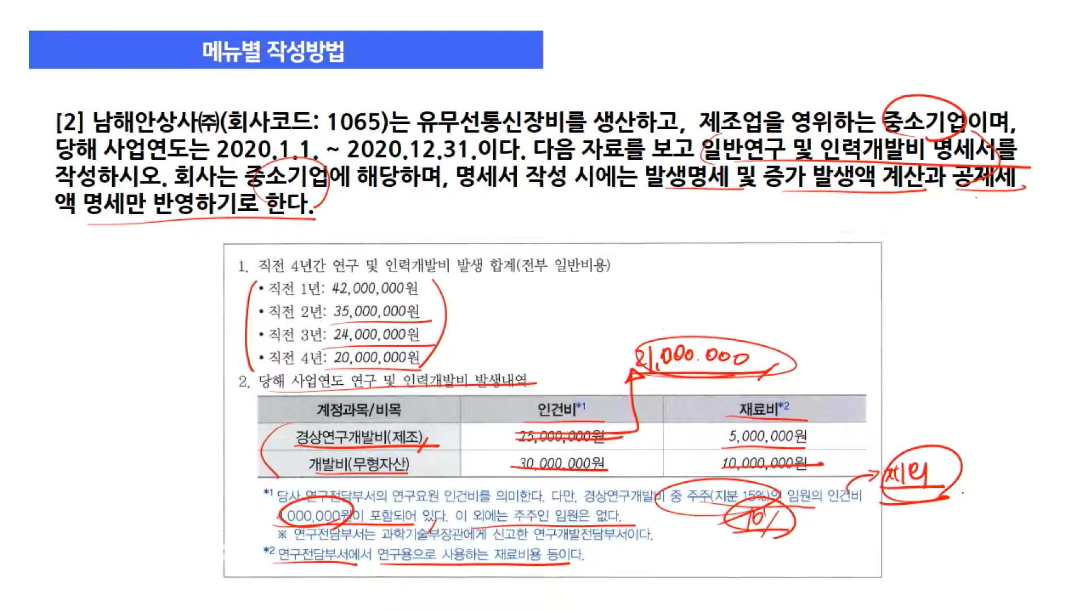
pyautogui.hotkey('alt', 'Tab')
pyautogui.write('20000000')
pyautogui.press('Return')
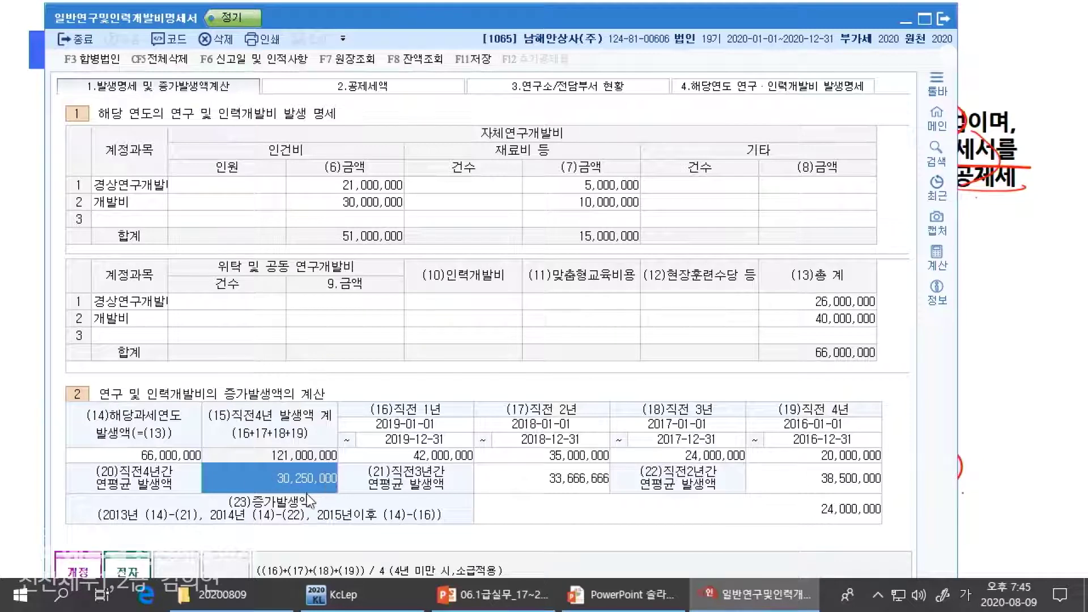
# Step: Compare the (20)직전4년간 연평균 발생액 with the (16)직전 1년 amount and examine the (23)증가발생액
pyautogui.press('Return')
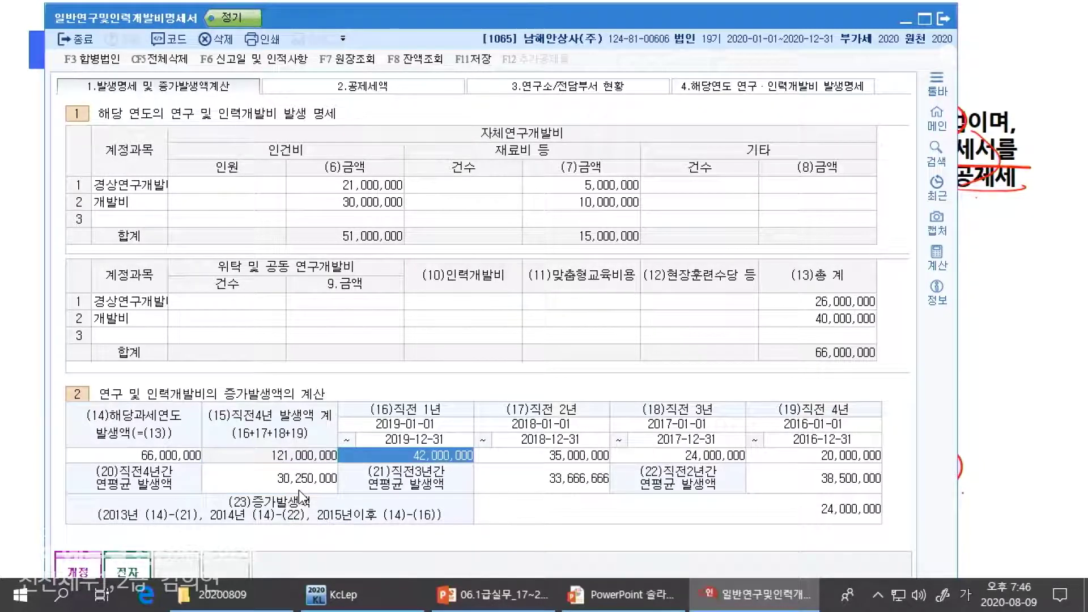
pyautogui.click(298, 485)
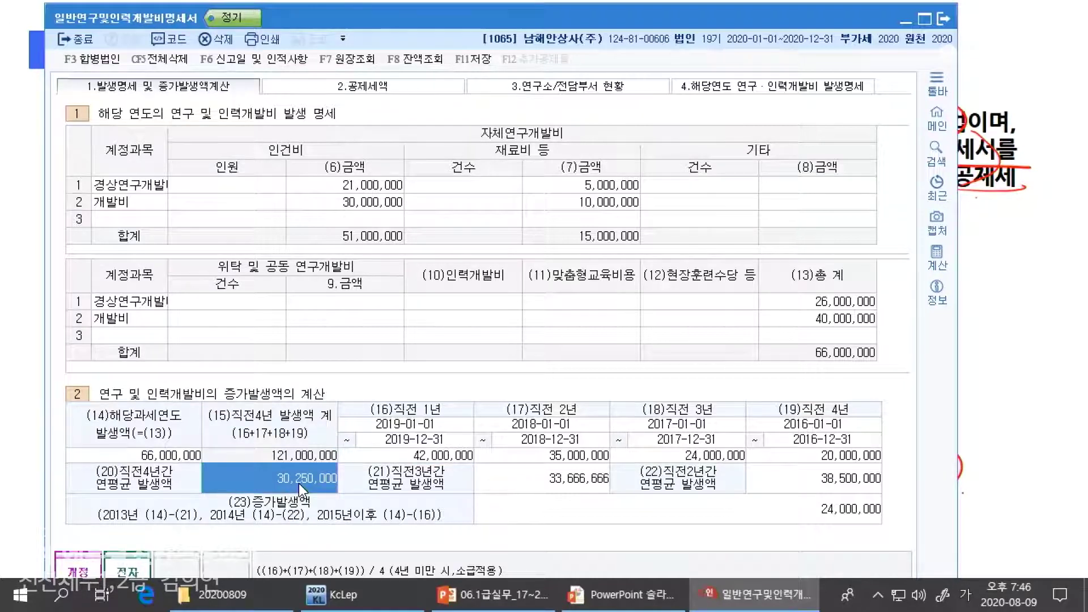
pyautogui.click(749, 516)
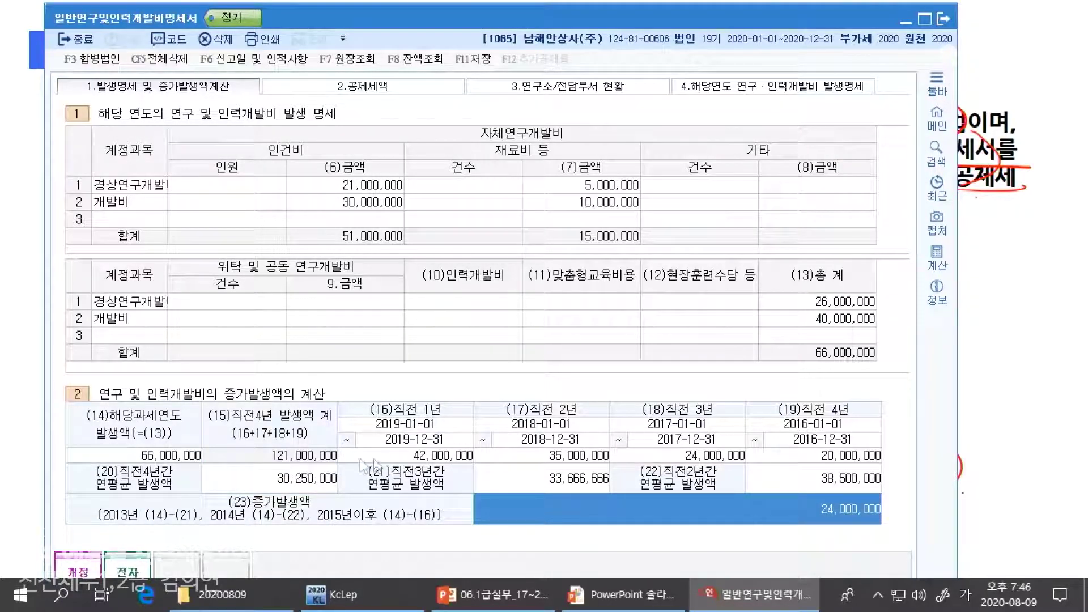
pyautogui.click(379, 458)
pyautogui.click(263, 482)
pyautogui.click(429, 458)
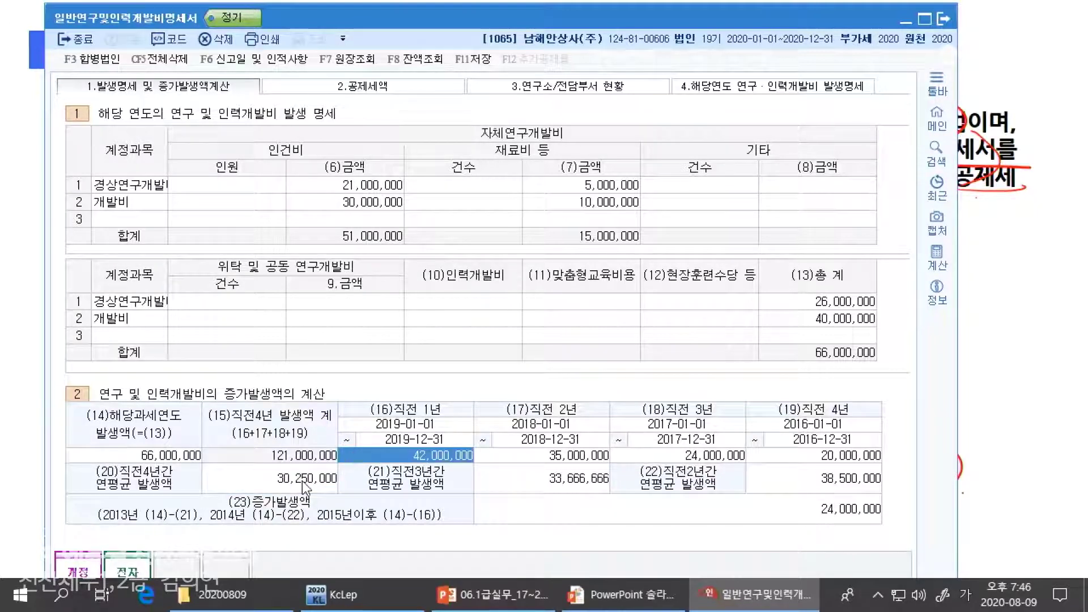
pyautogui.click(284, 477)
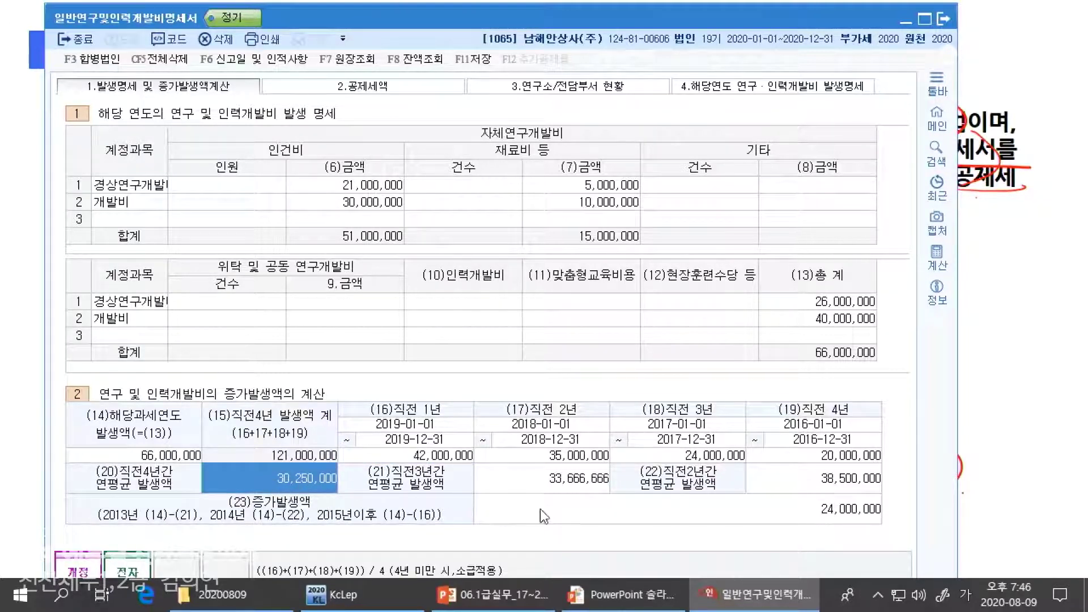
# Step: Examine the (23)증가발생액, the 중소기업 (26)공제세액 and the (40)대상금액 for 증가발생금액 공제 in the 공제세액 section
pyautogui.click(539, 509)
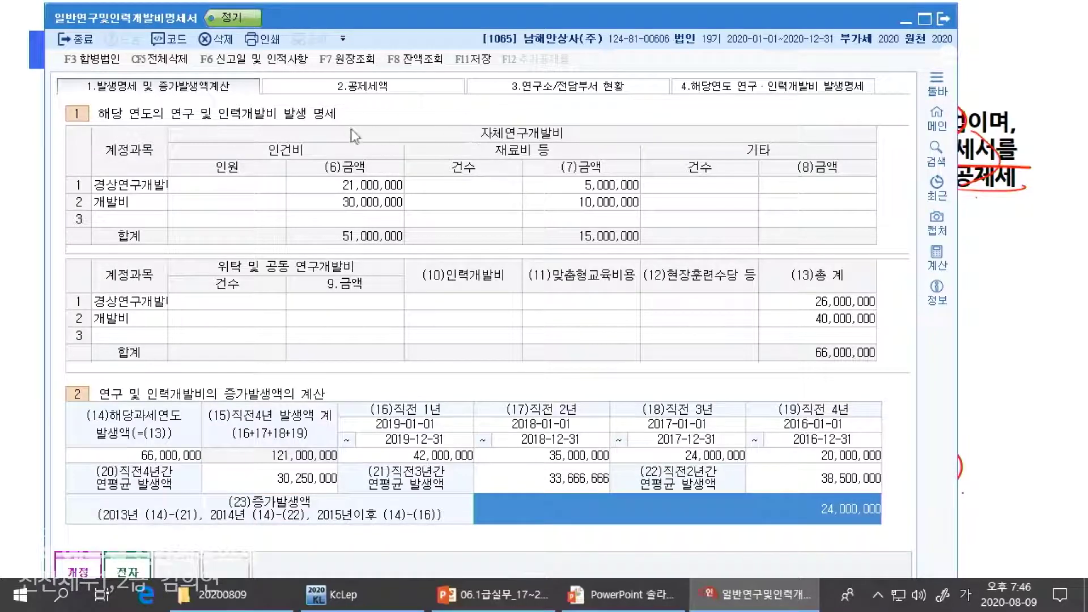
pyautogui.click(394, 94)
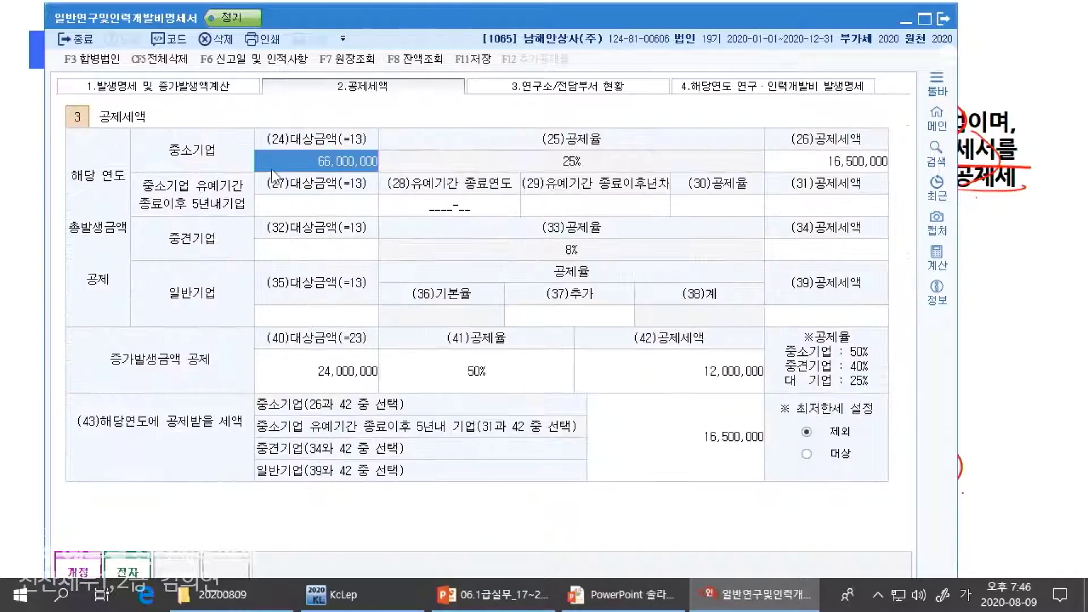
pyautogui.click(228, 91)
pyautogui.click(323, 89)
pyautogui.click(855, 161)
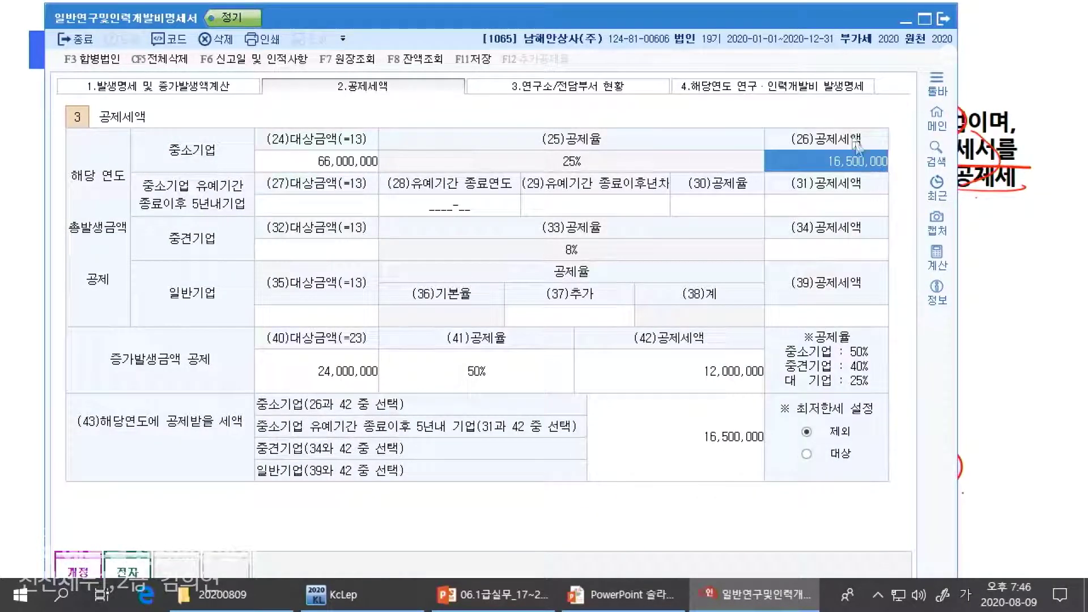
pyautogui.click(313, 386)
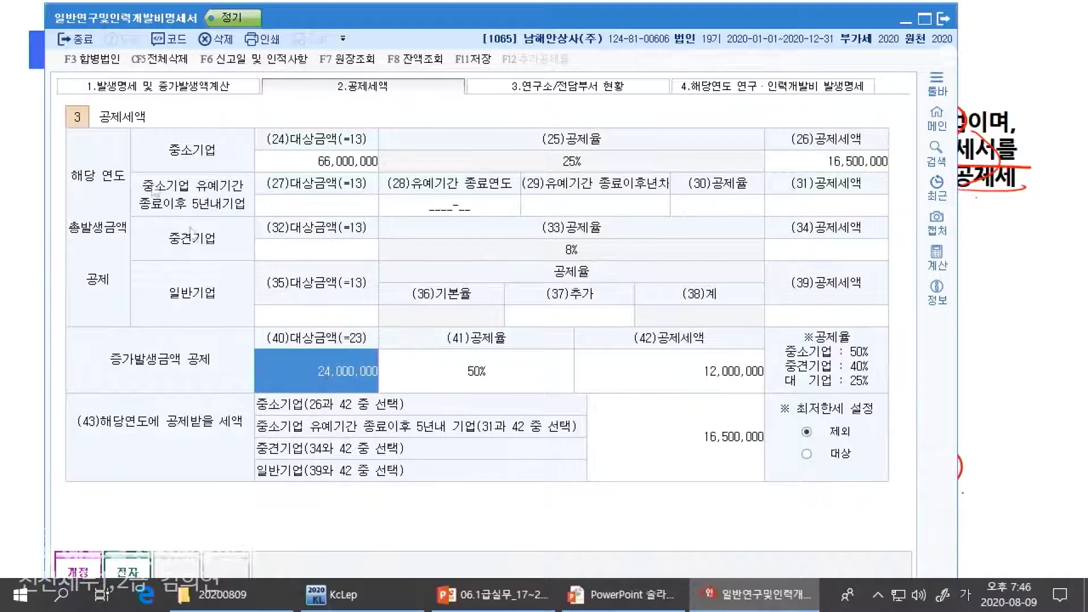
# Step: Return to the 증가발생액 calculation and trace (23)증가발생액 from the (14)해당과세연도 and (16)직전 1년 amounts
pyautogui.click(176, 87)
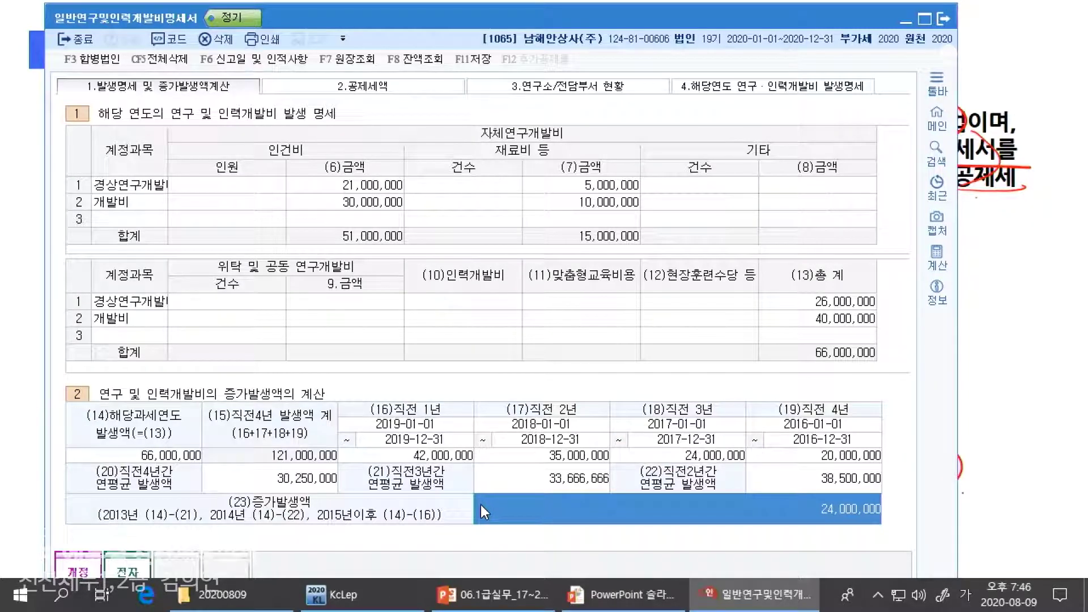
pyautogui.click(391, 455)
pyautogui.click(129, 457)
pyautogui.click(432, 457)
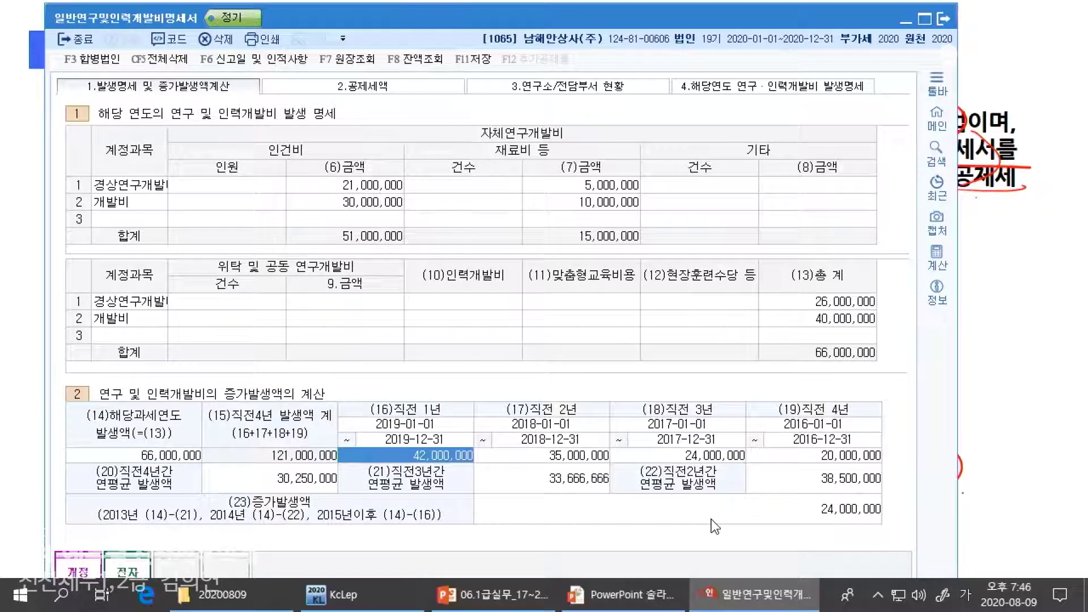
pyautogui.click(715, 513)
# Step: In the 공제세액 section, review the (41)공제율, (42)공제세액 and (43)해당연도에 공제받을 세액
pyautogui.click(346, 88)
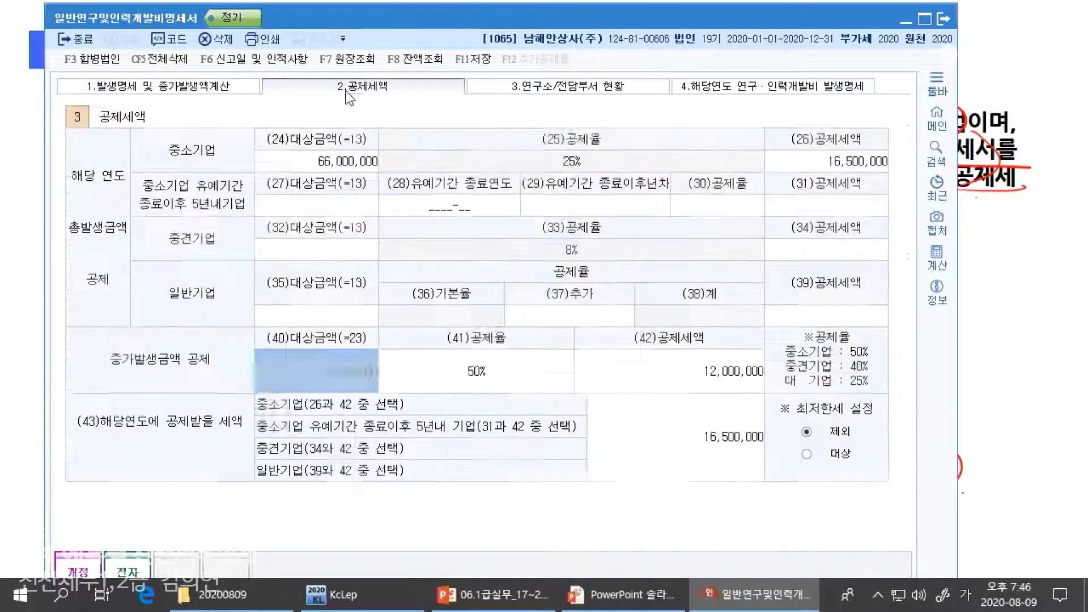
pyautogui.click(508, 380)
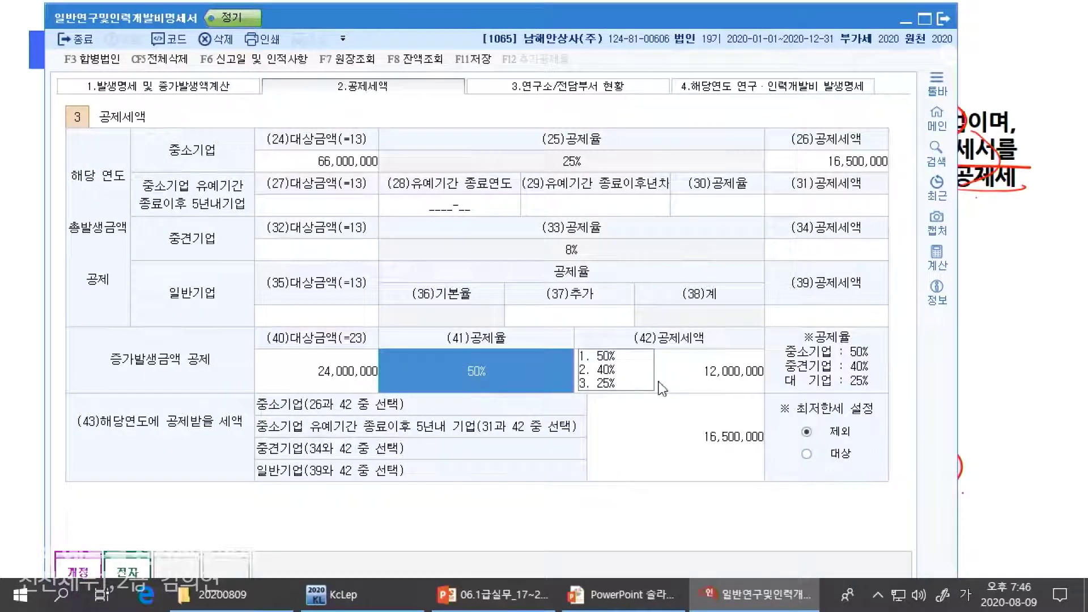
pyautogui.click(750, 377)
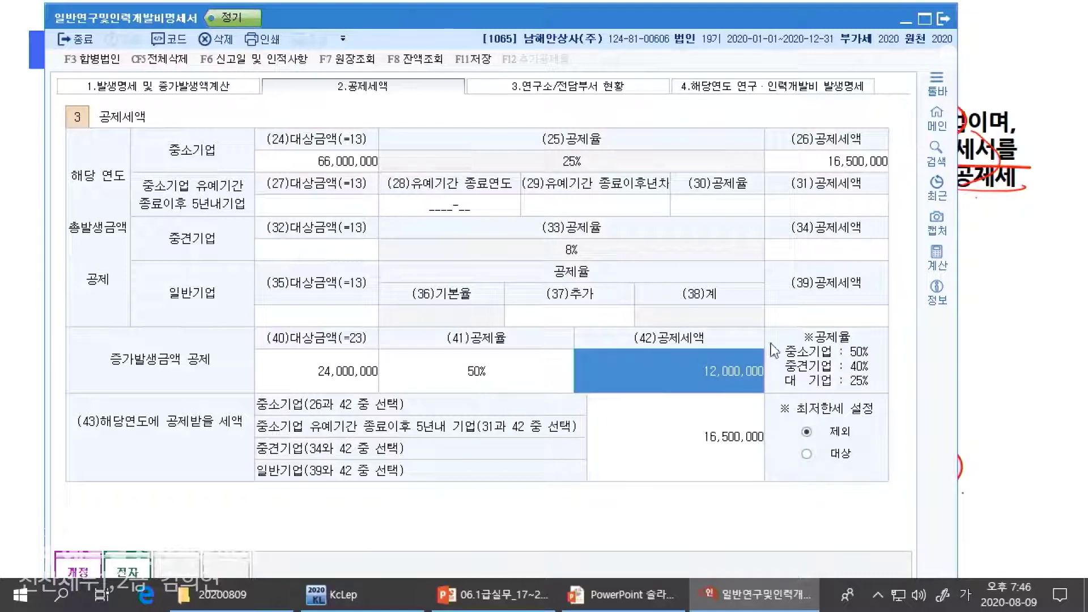
pyautogui.click(639, 458)
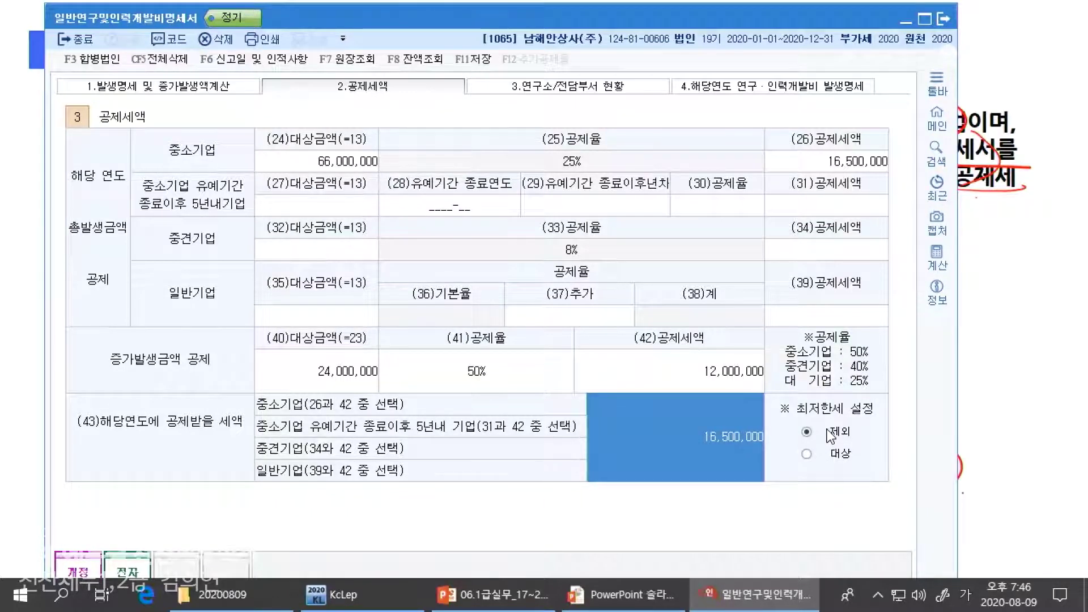
# Step: Save the 일반연구및인력개발비명세서 and glance at the problem slide before returning to the statement
pyautogui.click(472, 59)
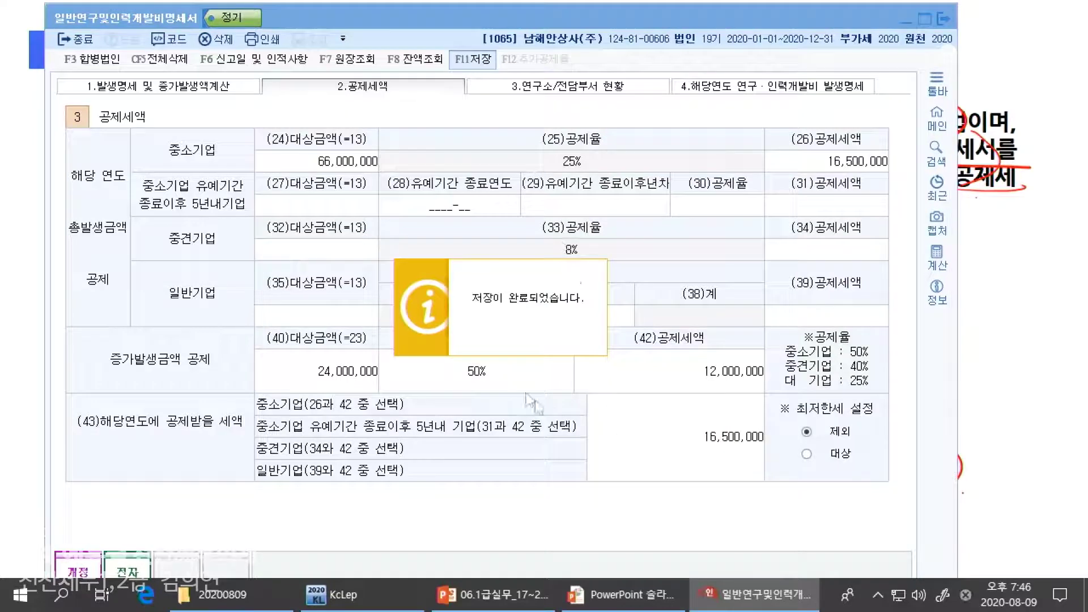
pyautogui.press('Return')
pyautogui.hotkey('alt', 'Tab')
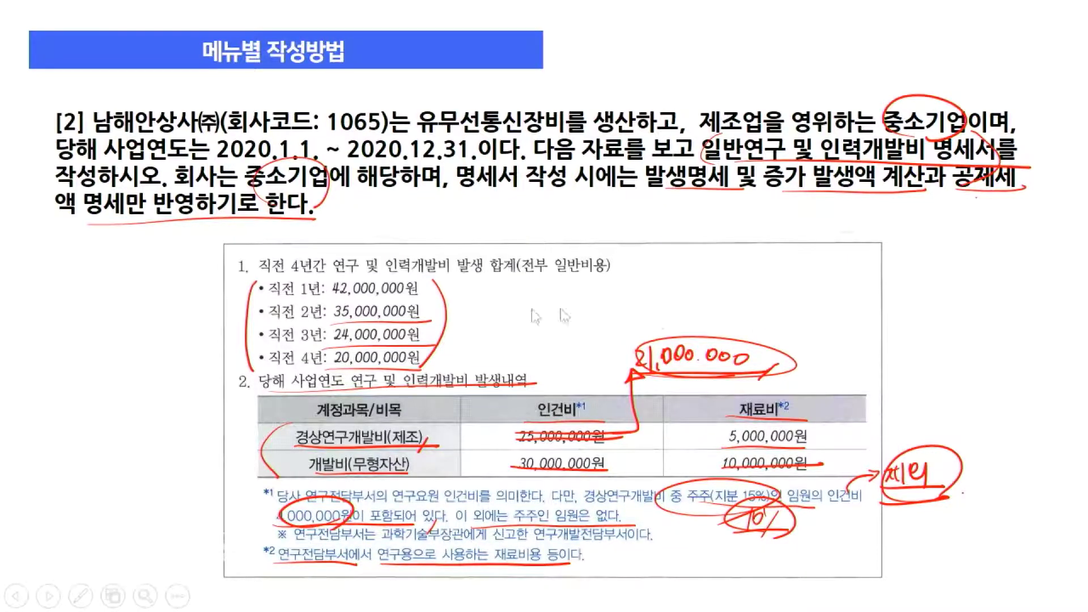
pyautogui.hotkey('alt', 'Tab')
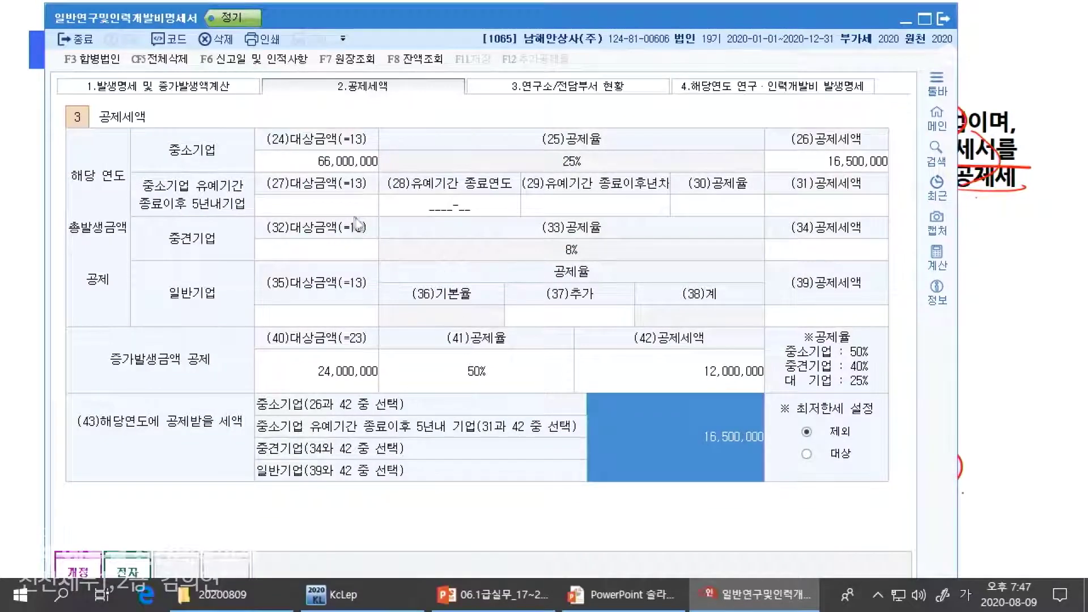
# Step: Review the 증가발생액 calculation from the (14)해당과세연도 발생액 through the prior-year amounts to the (23)증가발생액
pyautogui.doubleClick(329, 163)
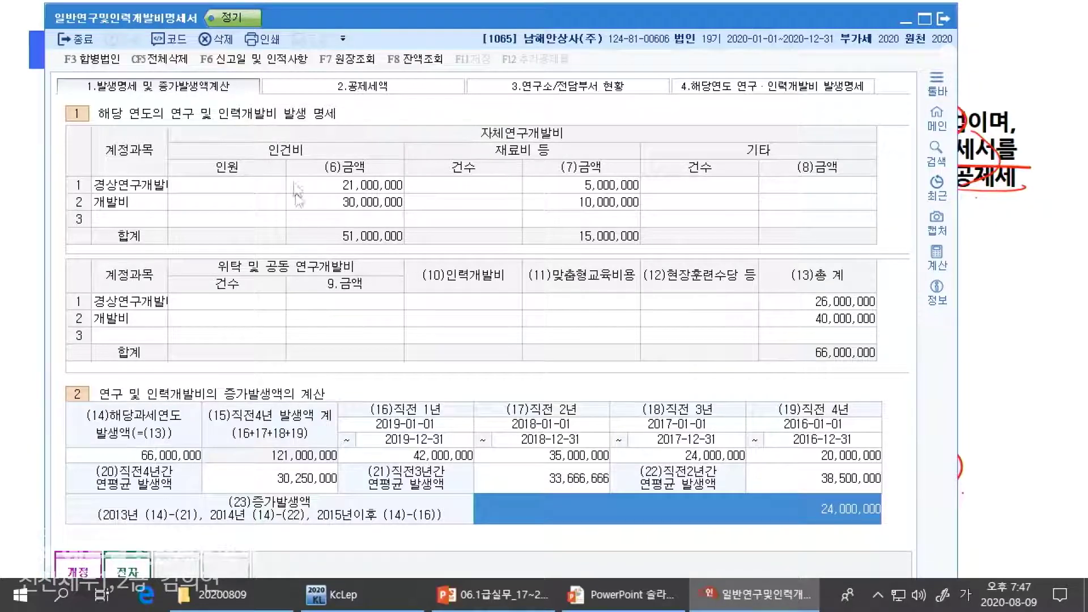
pyautogui.click(160, 456)
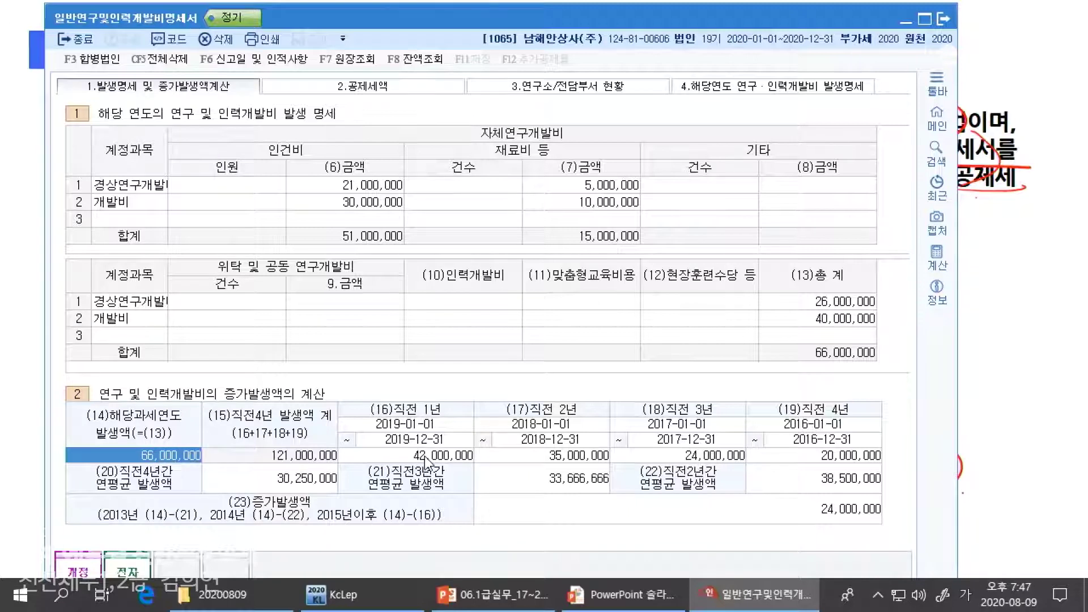
pyautogui.press('Return')
pyautogui.press('Return')
pyautogui.press('Return')
pyautogui.press('Return')
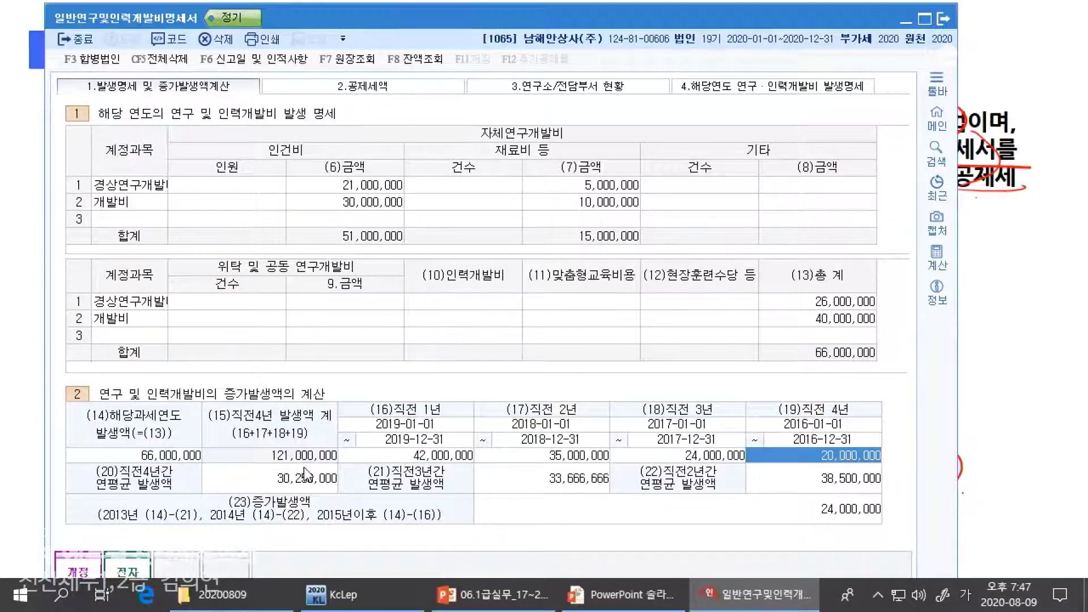
pyautogui.press('Return')
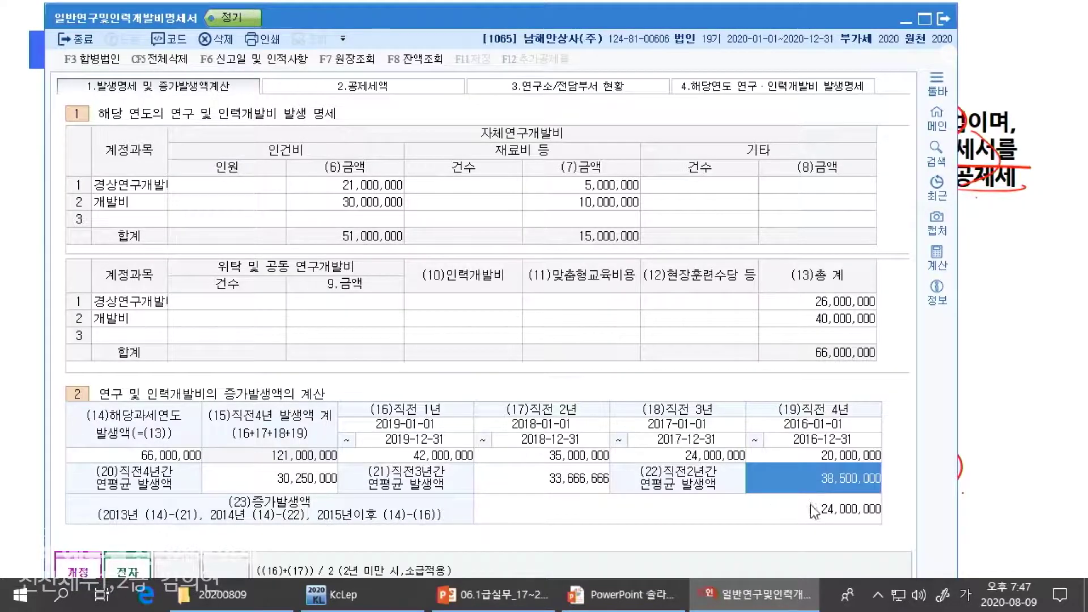
pyautogui.press('Return')
# Step: Compare the amounts and 공제세액 in the 공제세액 section with their sources in 발생명세 및 증가발생액계산
pyautogui.click(362, 86)
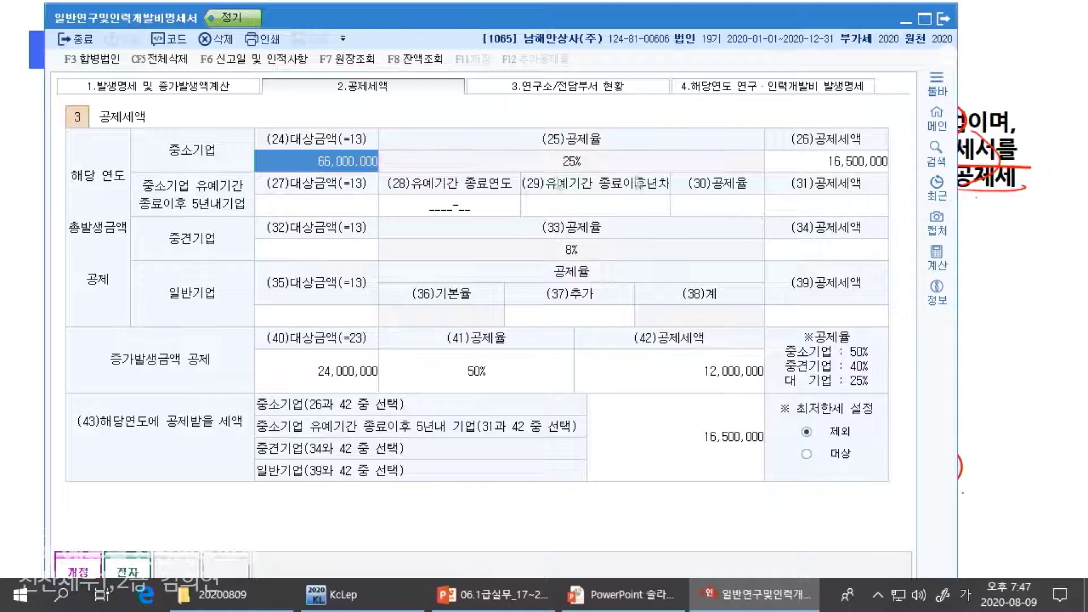
pyautogui.press('Return')
pyautogui.press('Return')
pyautogui.press('Return')
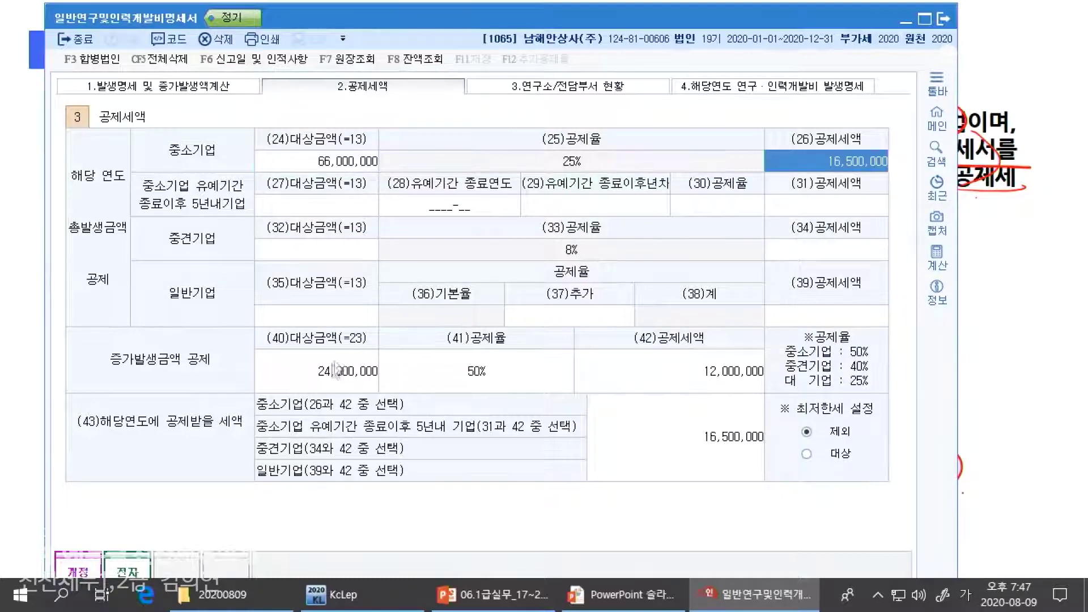
pyautogui.click(163, 91)
pyautogui.click(338, 91)
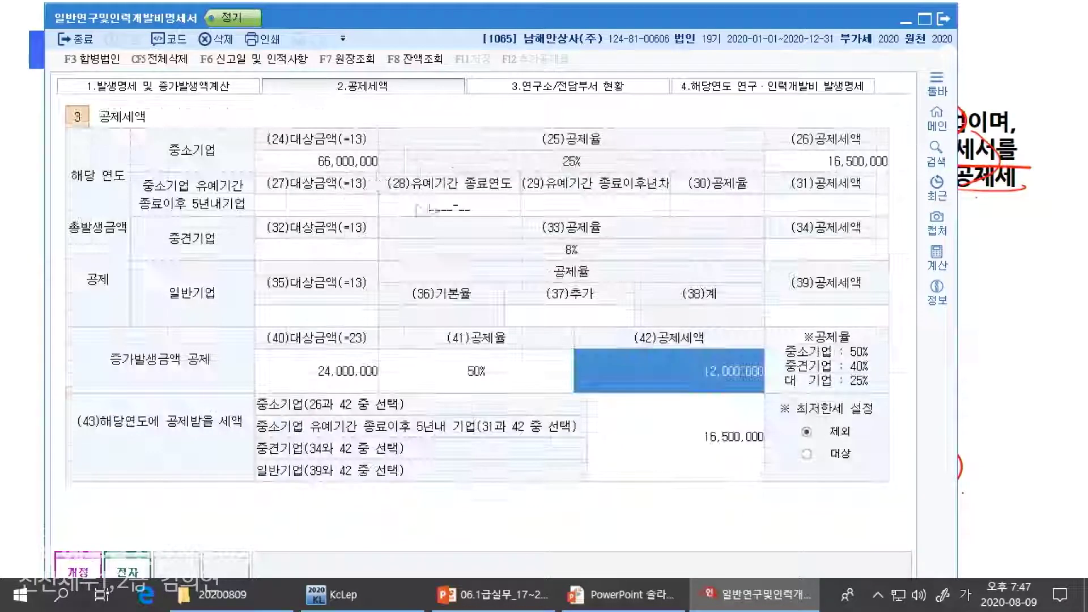
pyautogui.click(183, 91)
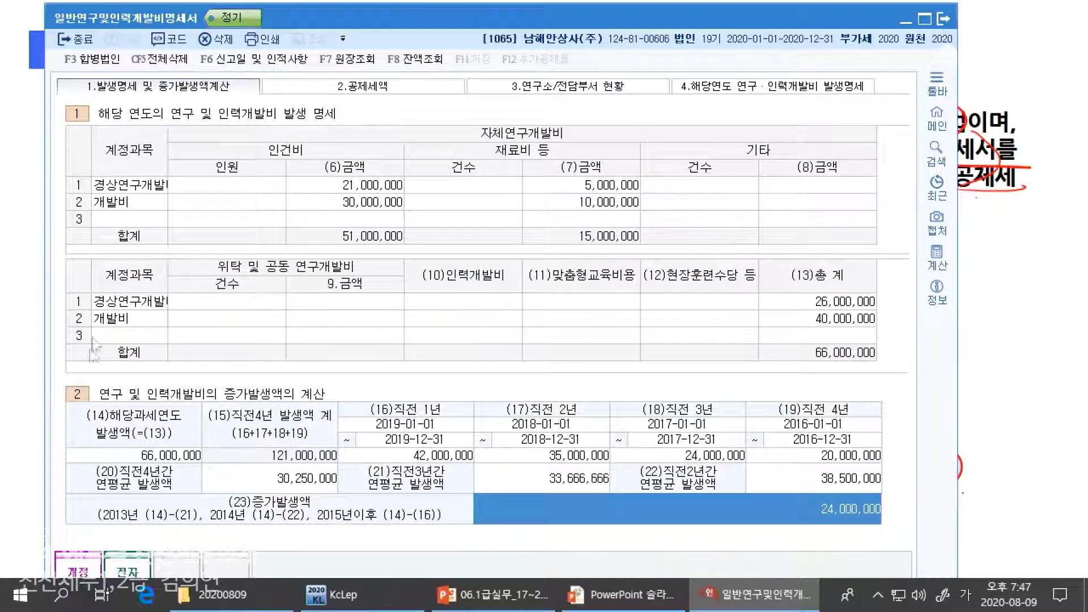
pyautogui.click(320, 88)
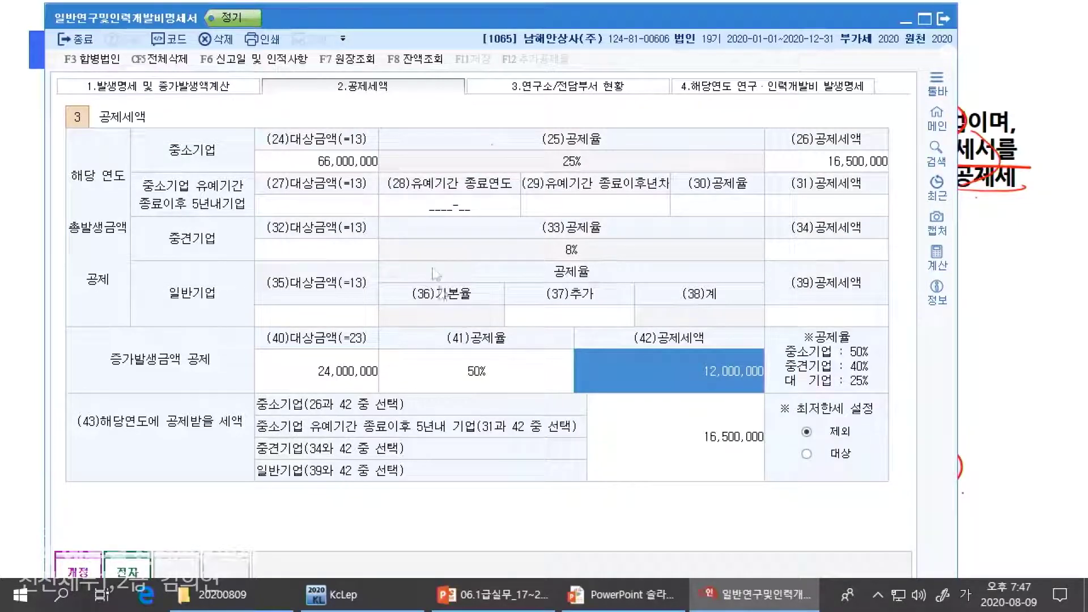
pyautogui.click(164, 86)
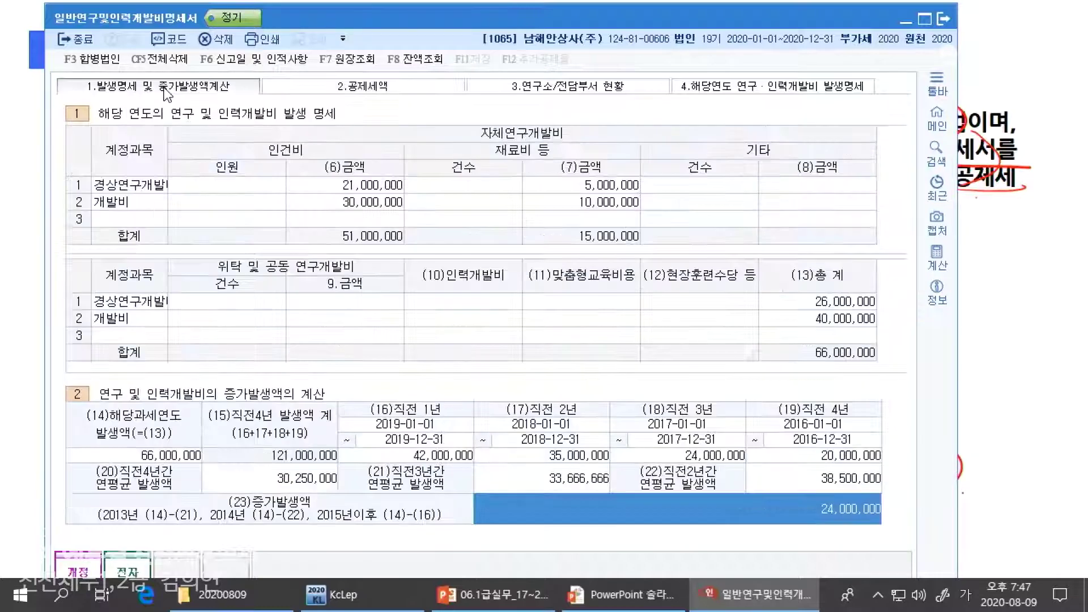
pyautogui.click(384, 84)
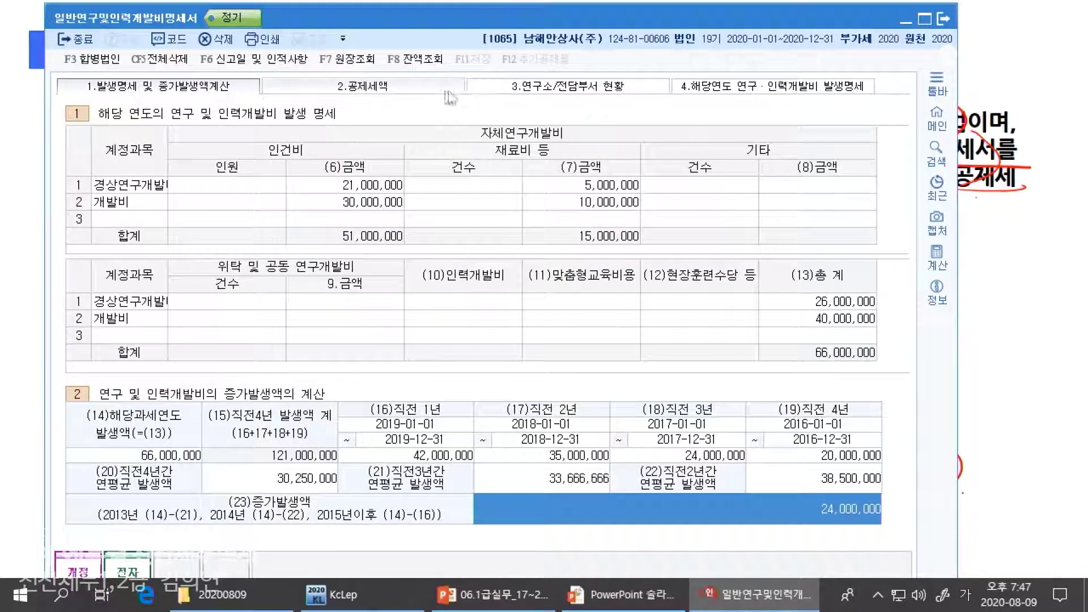
# Step: Close the statement and load the saved research credit data into 세액공제조정명세서(3)
pyautogui.click(945, 21)
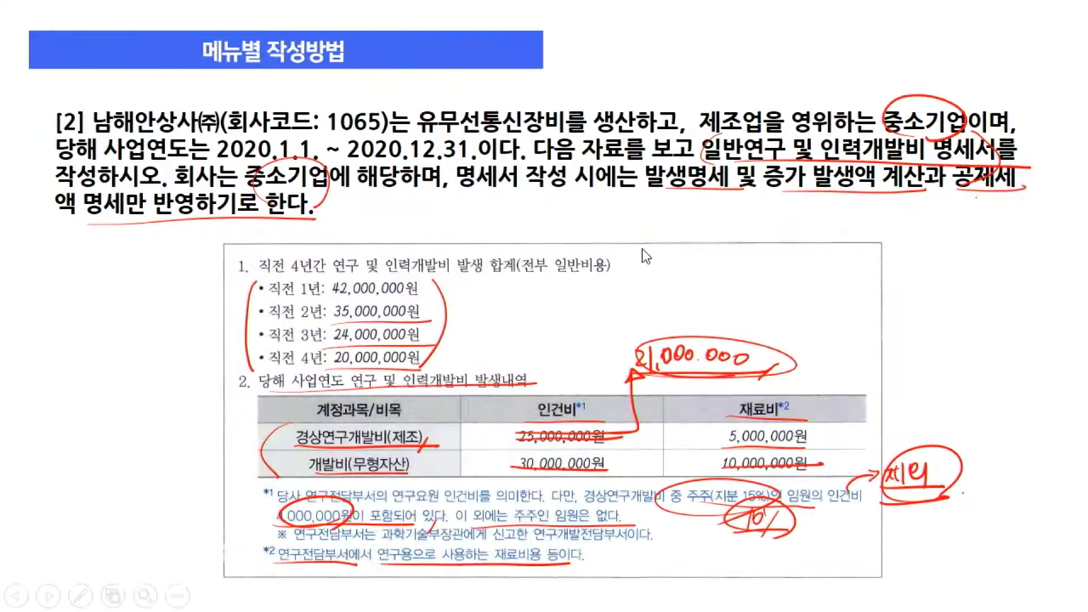
pyautogui.hotkey('alt', 'Tab')
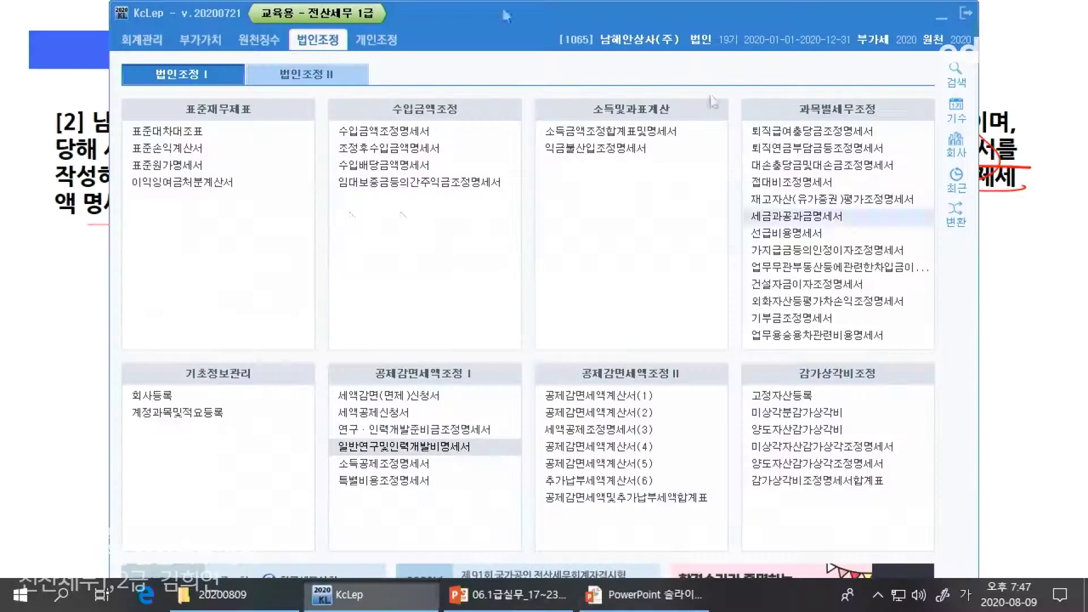
pyautogui.click(660, 431)
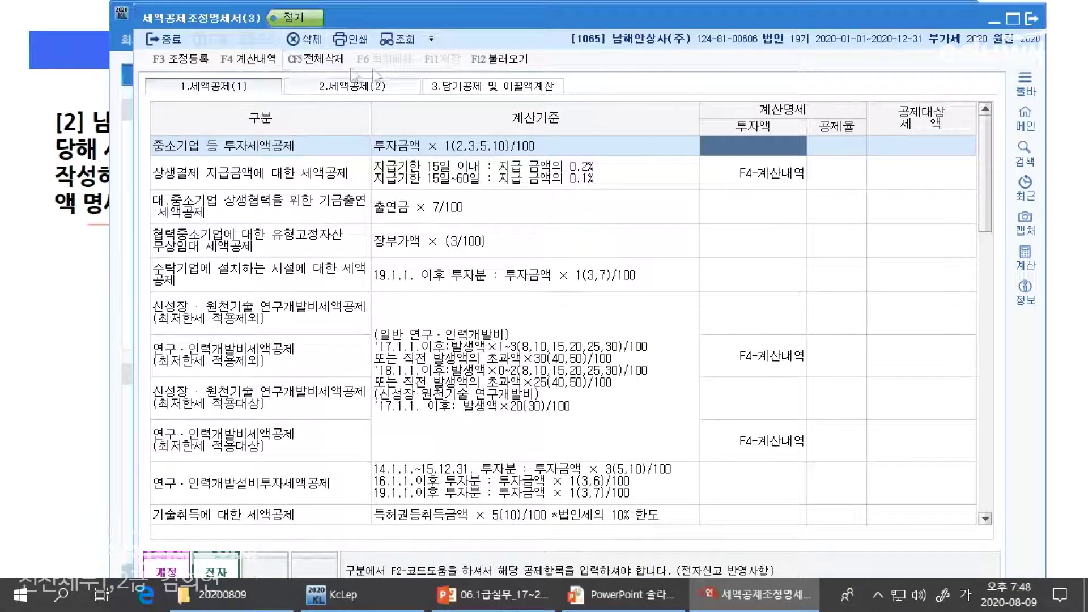
pyautogui.click(498, 60)
pyautogui.press('Return')
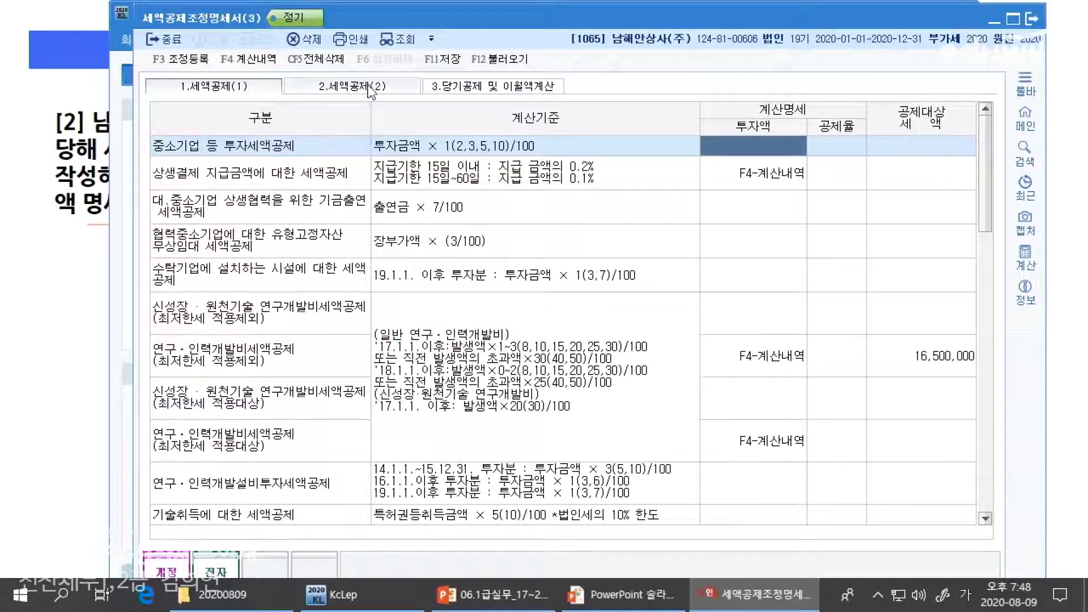
# Step: In 당기공제 및 이월액계산, add 연구·인력개발비세액공제(최저한세제외) as the (105)구분 with 2020 as the (106)사업연도
pyautogui.click(493, 86)
pyautogui.press('F2')
pyautogui.write('연구개')
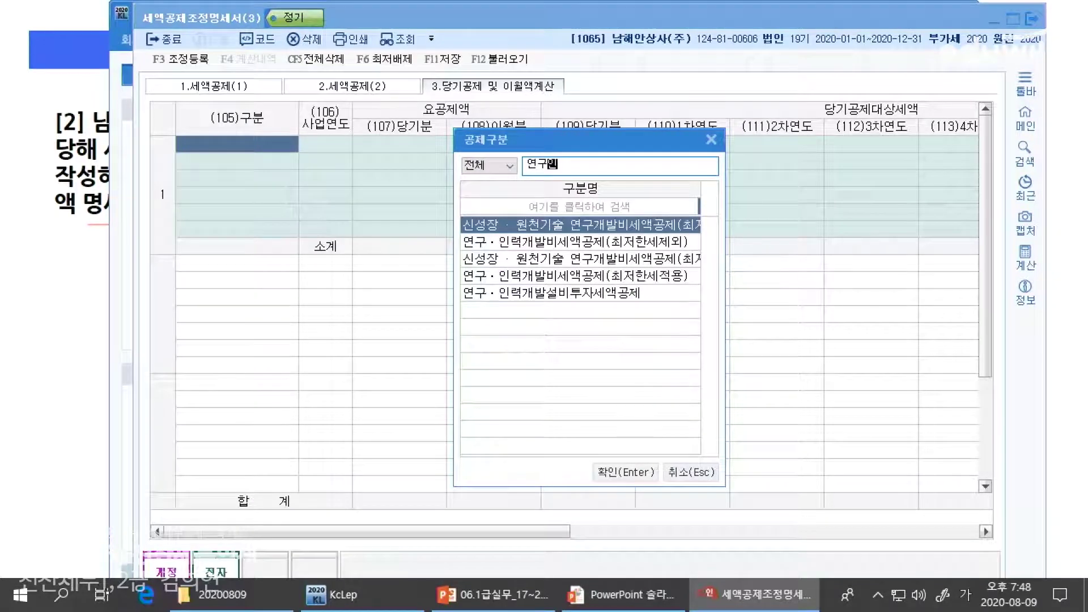
pyautogui.press('Down')
pyautogui.press('Down')
pyautogui.press('Down')
pyautogui.press('Up')
pyautogui.press('Up')
pyautogui.press('Return')
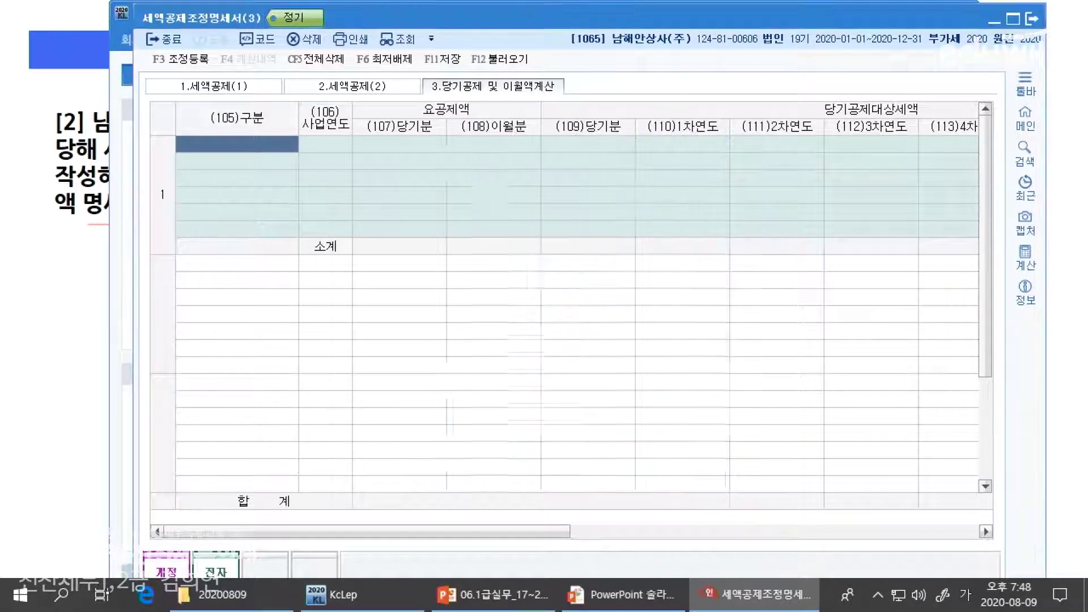
pyautogui.write('2020')
pyautogui.press('Return')
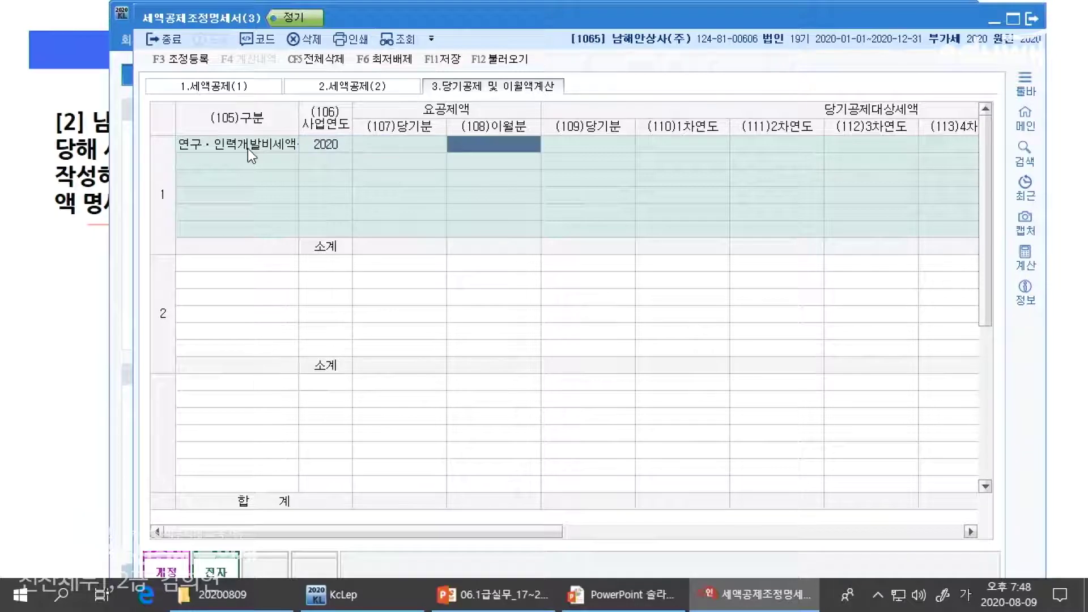
# Step: Check the 공제대상세액 in 세액공제(1) and enter 16,500,000 as the (107)당기분 for the 2020 research credit
pyautogui.click(254, 83)
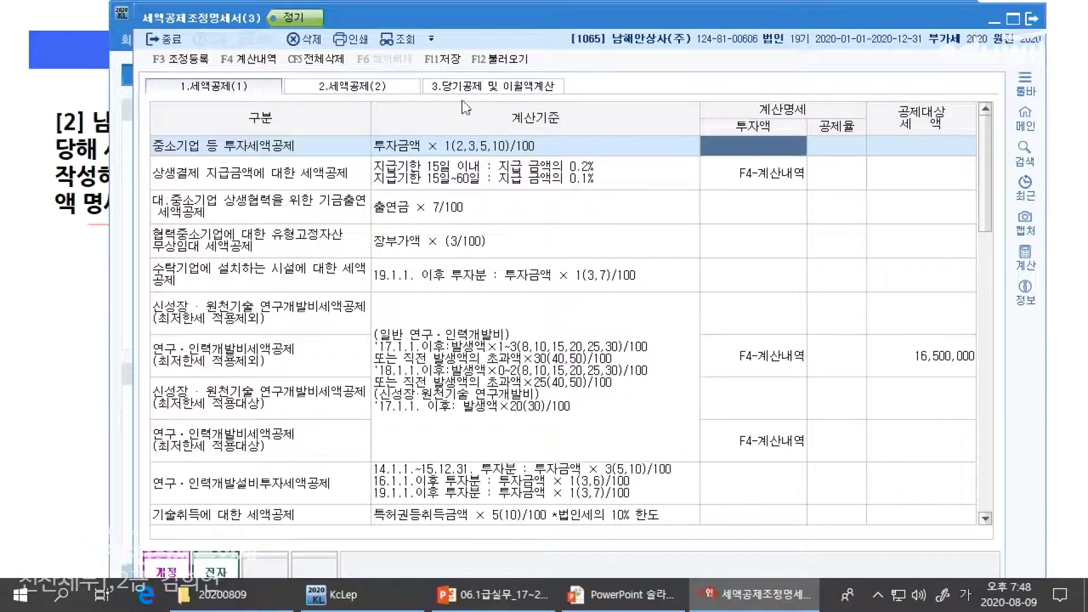
pyautogui.click(466, 91)
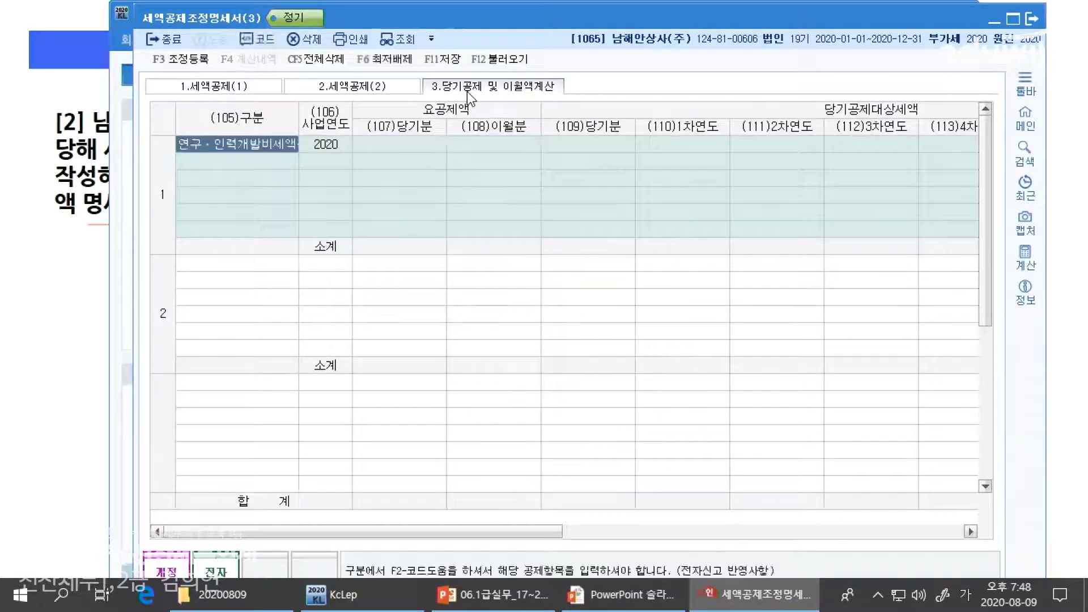
pyautogui.click(413, 146)
pyautogui.write('16500000')
pyautogui.press('Return')
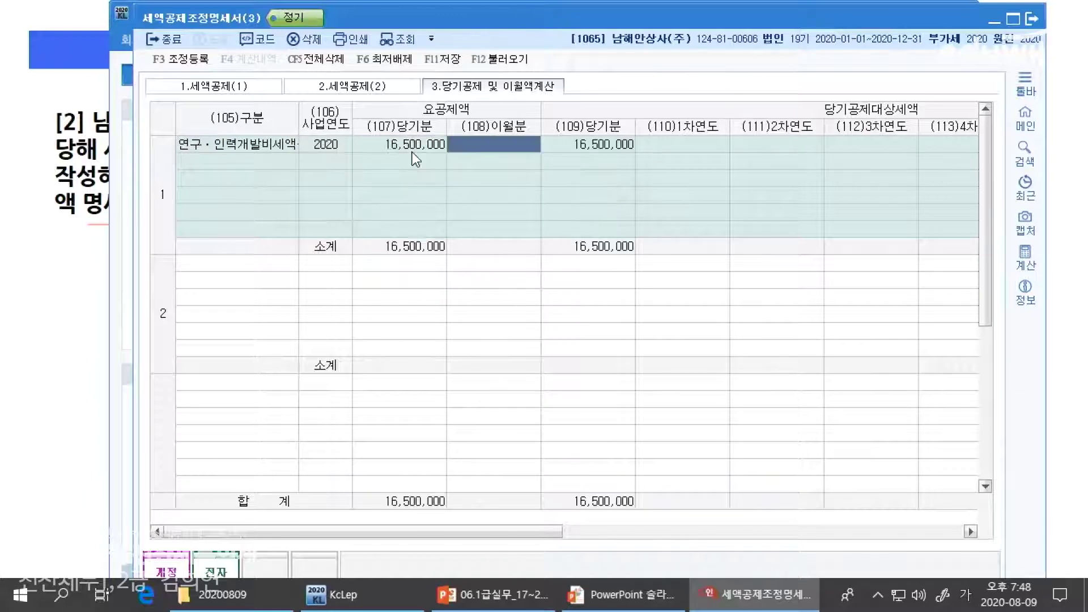
pyautogui.press('Return')
pyautogui.press('Return')
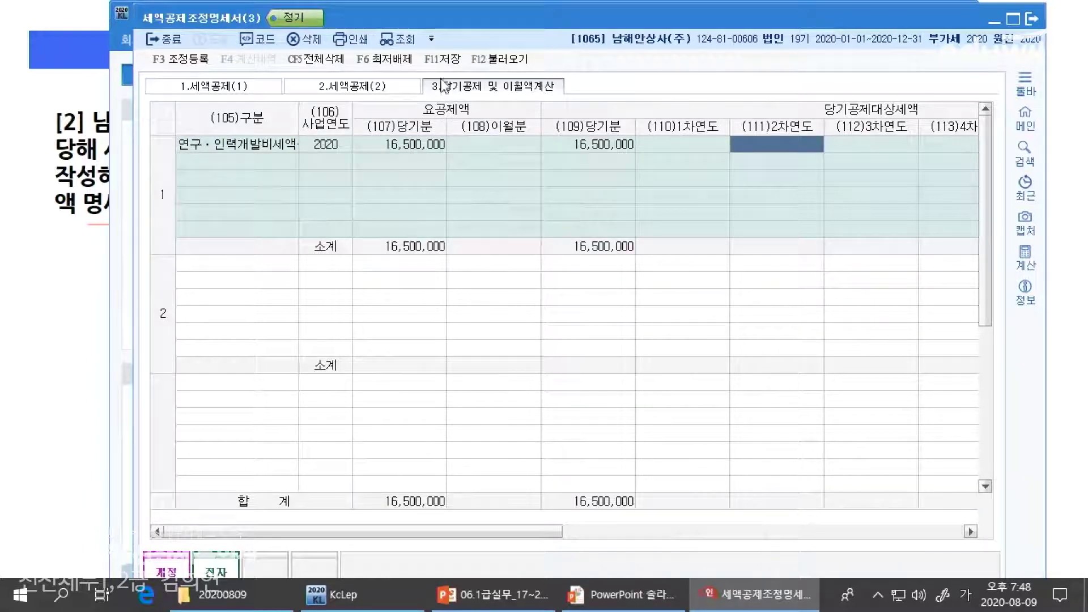
# Step: Save the entries in 세액공제조정명세서(3) and close the statement
pyautogui.click(442, 59)
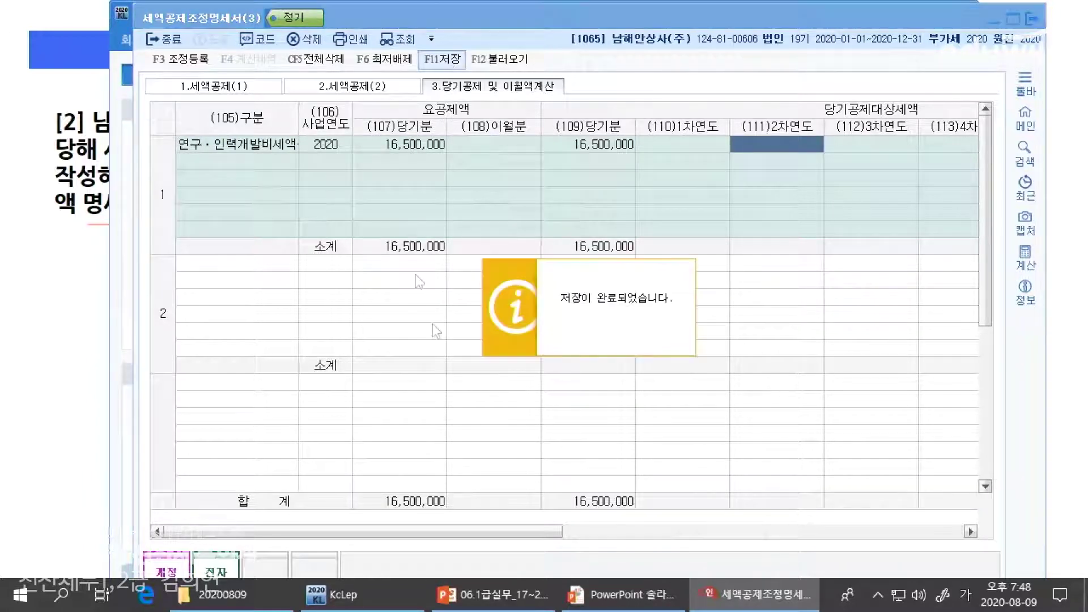
pyautogui.click(1030, 19)
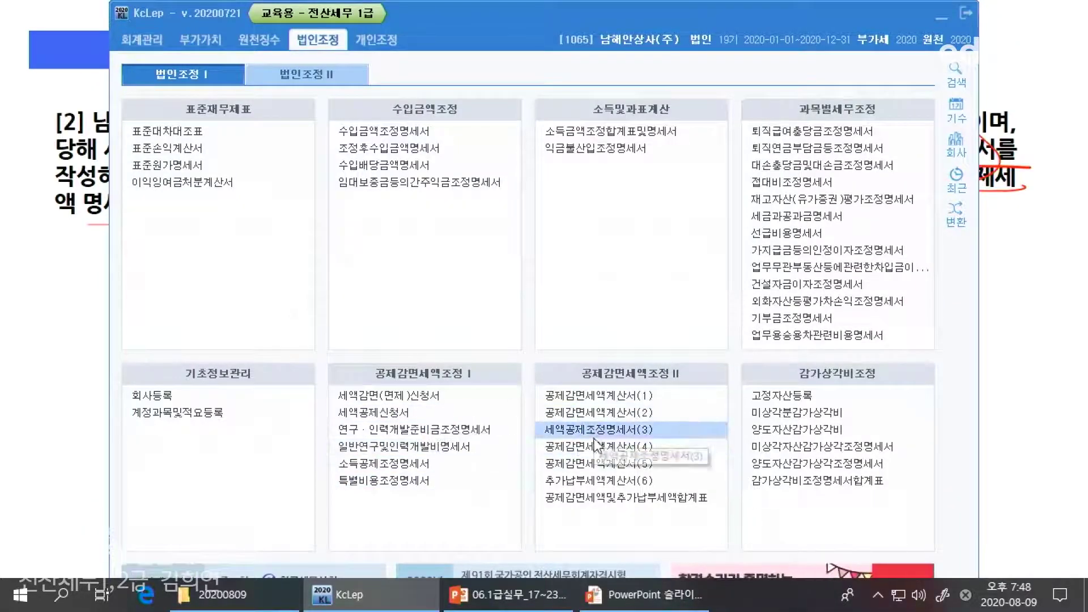
# Step: Load the research credit into the 최저한세배제세액공제 section of 공제감면세액및추가납부세액합계표, and close the form with its data saved
pyautogui.click(621, 497)
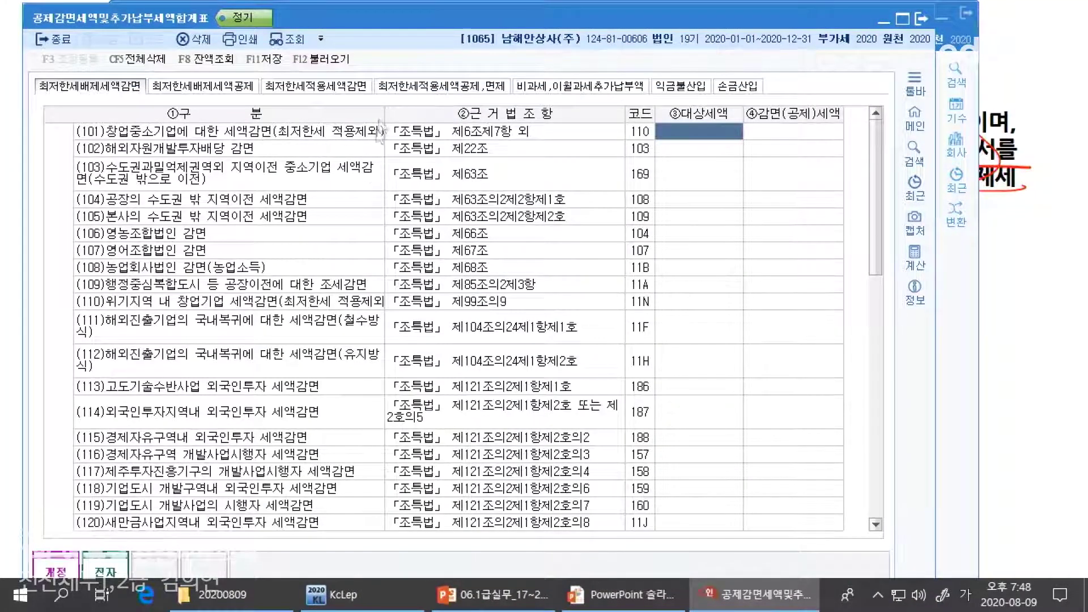
pyautogui.click(206, 86)
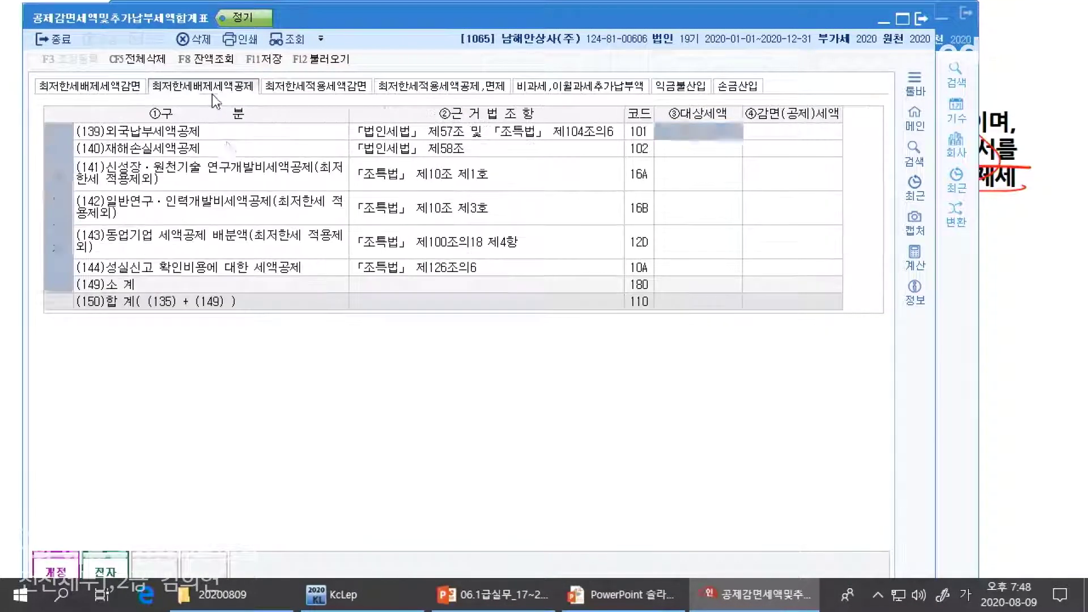
pyautogui.click(293, 63)
pyautogui.click(525, 337)
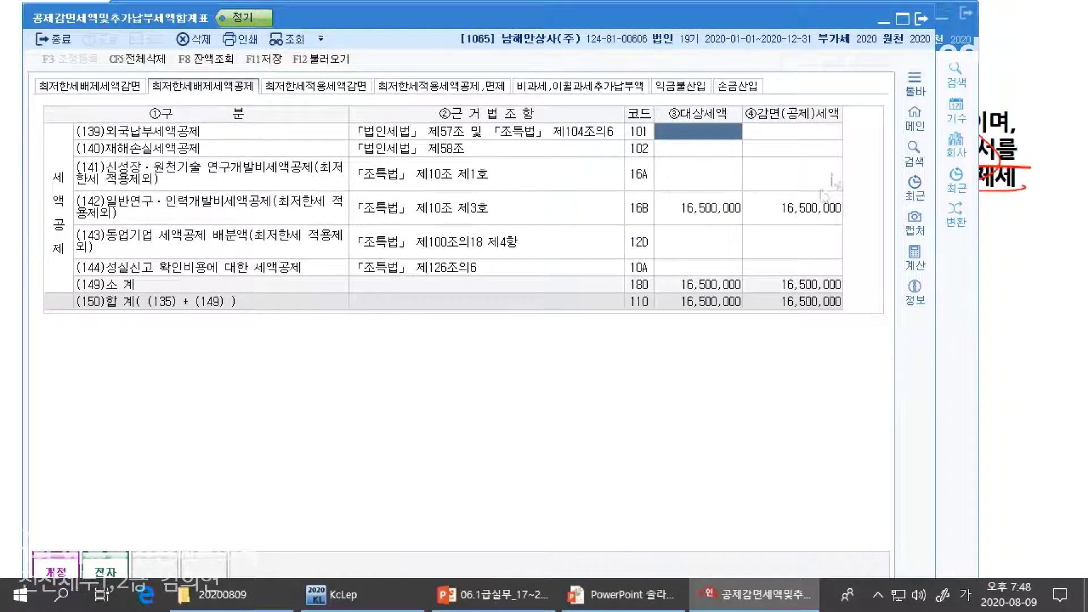
pyautogui.click(922, 14)
pyautogui.press('Return')
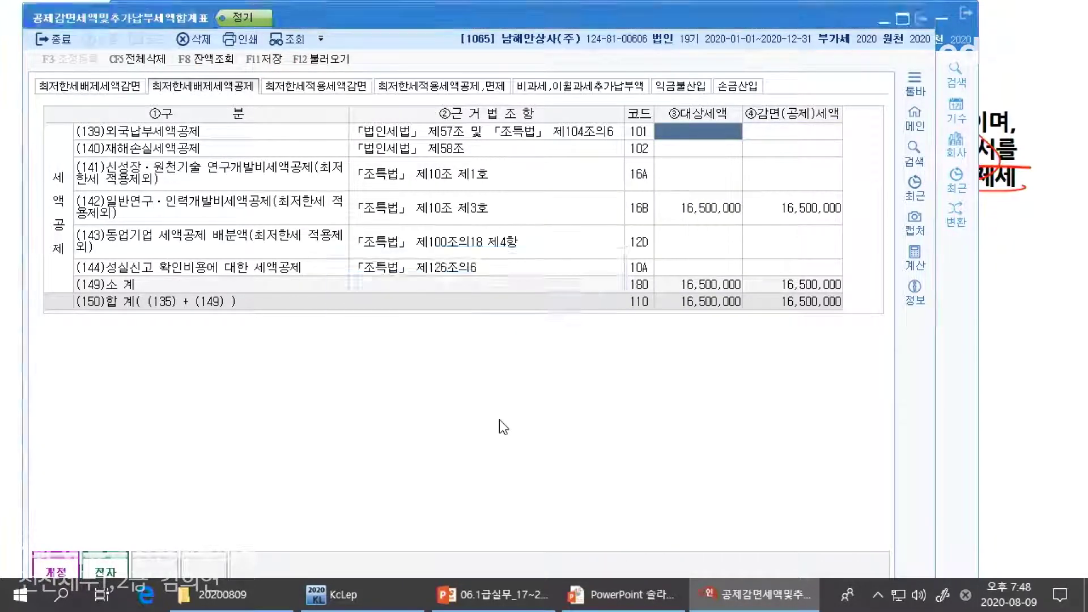
# Step: Bring the research credit into 세액공제신청서, save and close the form, and switch back to the problem slide in PowerPoint
pyautogui.click(374, 413)
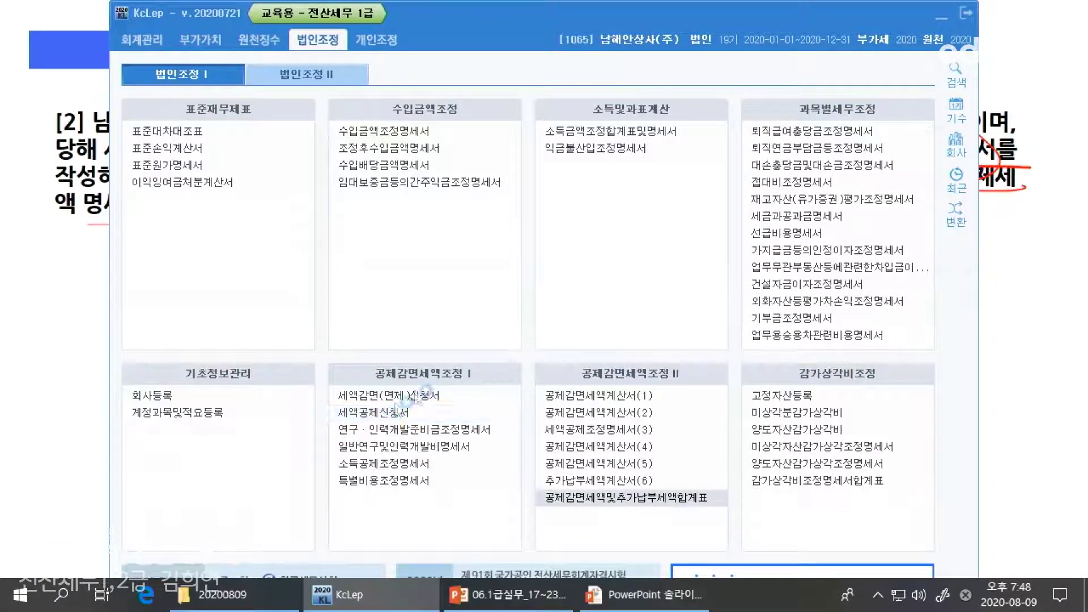
pyautogui.press('Return')
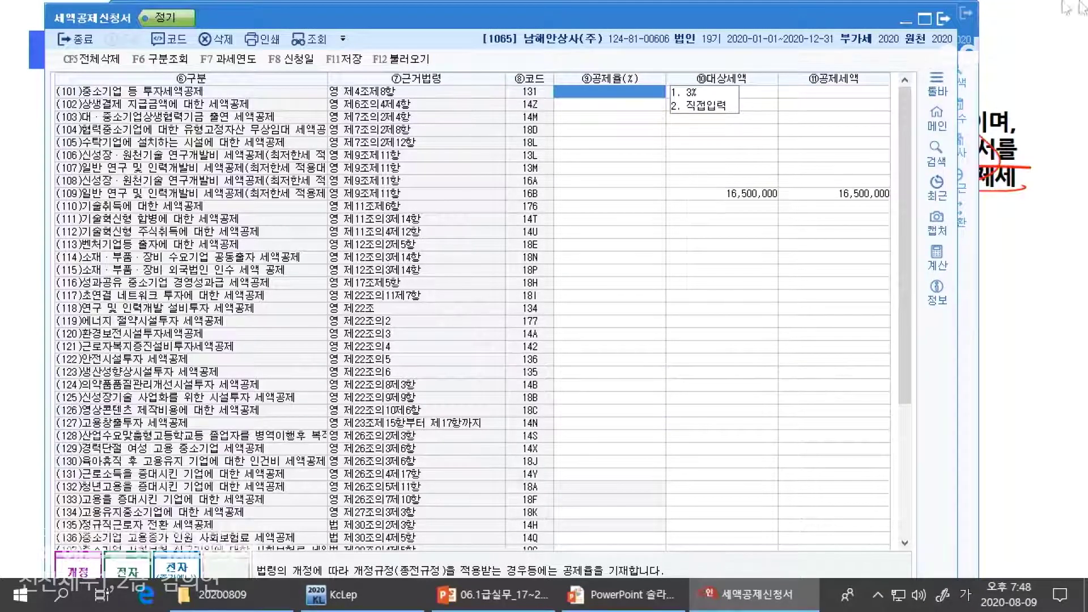
pyautogui.click(344, 60)
pyautogui.click(945, 19)
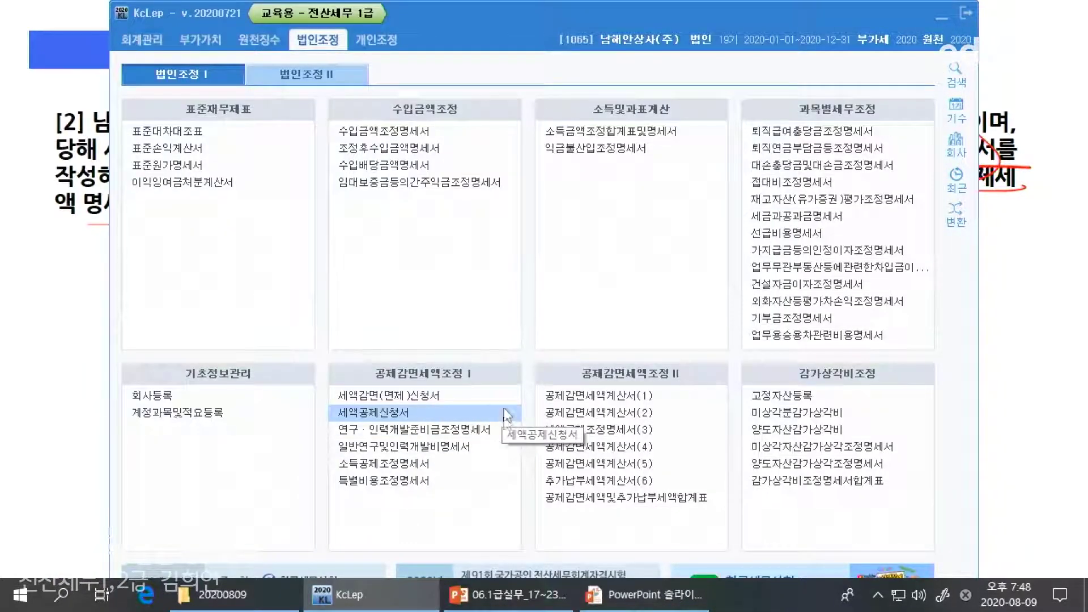
pyautogui.click(508, 604)
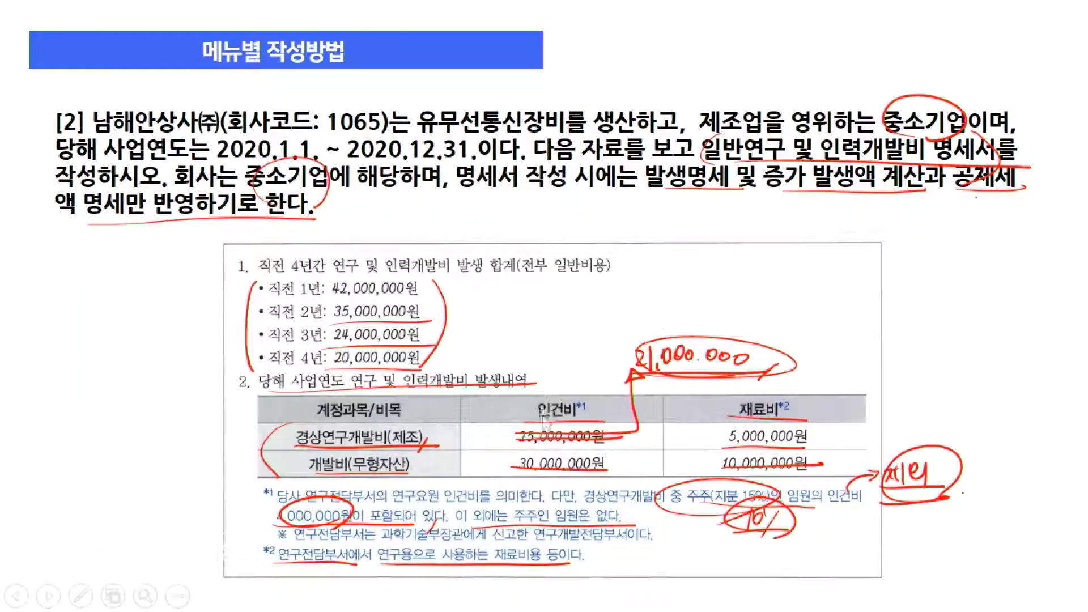